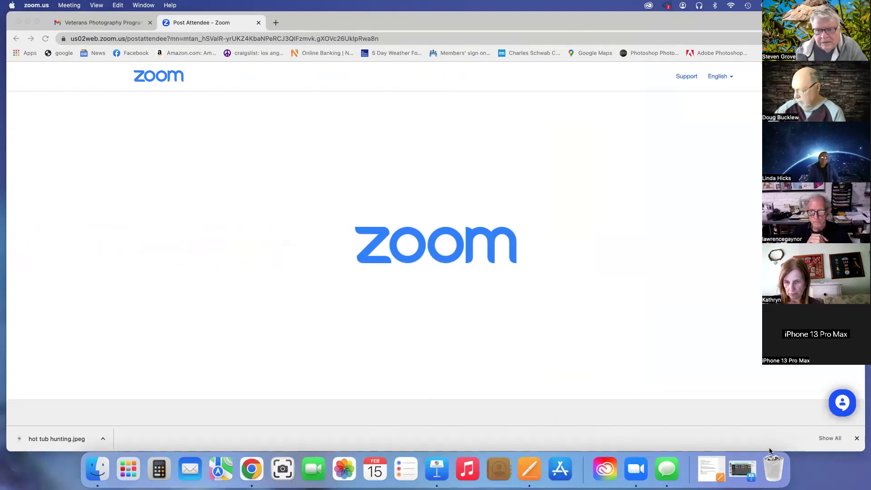
Minimize the Chrome window showing the Zoom page to reveal the desktop.
click(27, 22)
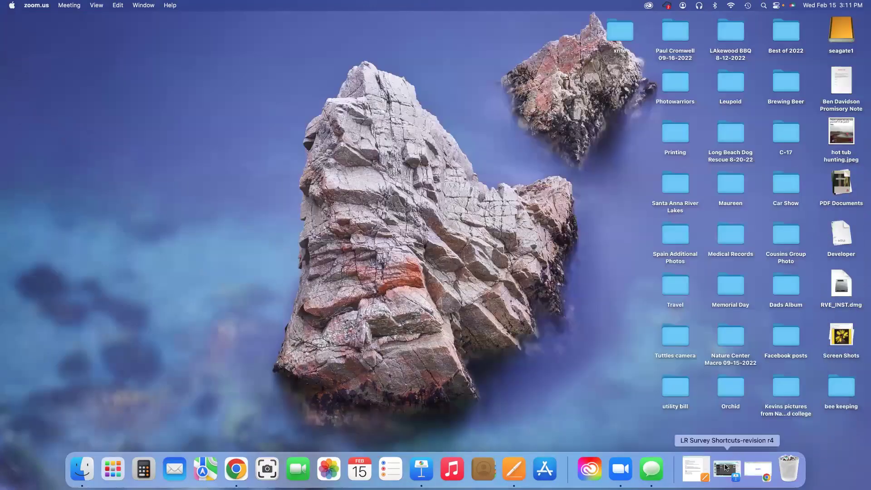
Restore the LR Survey Shortcuts presentation, widen its window, and bring back the slide thumbnail sidebar.
click(725, 468)
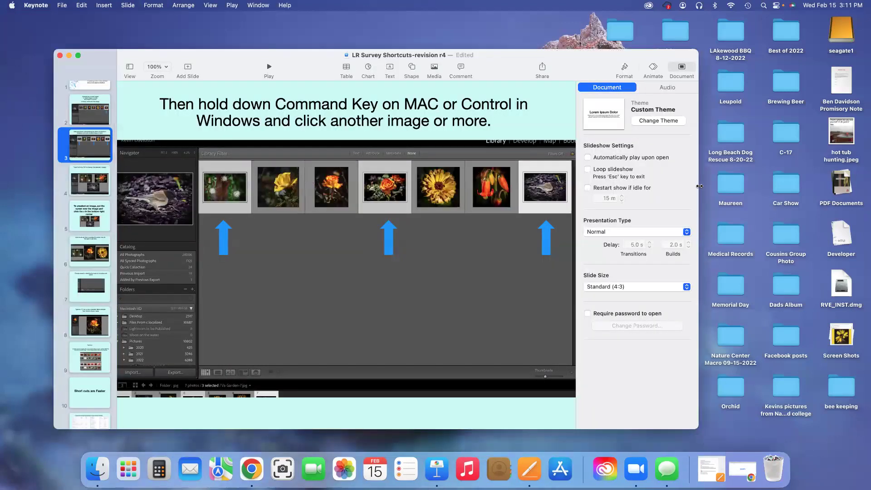
drag(699, 186, 758, 195)
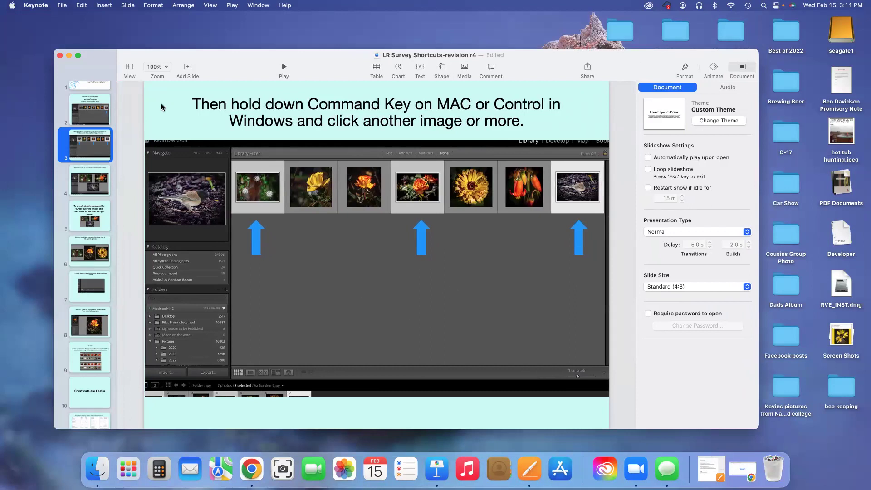
click(131, 68)
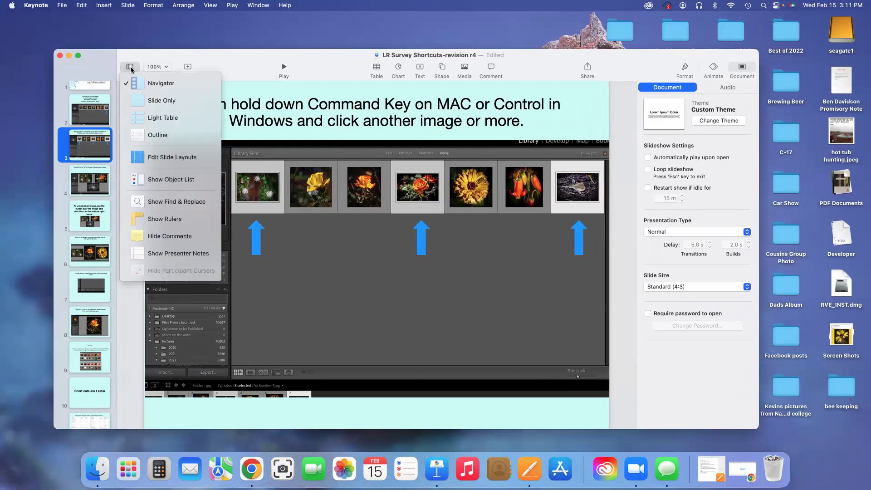
click(166, 104)
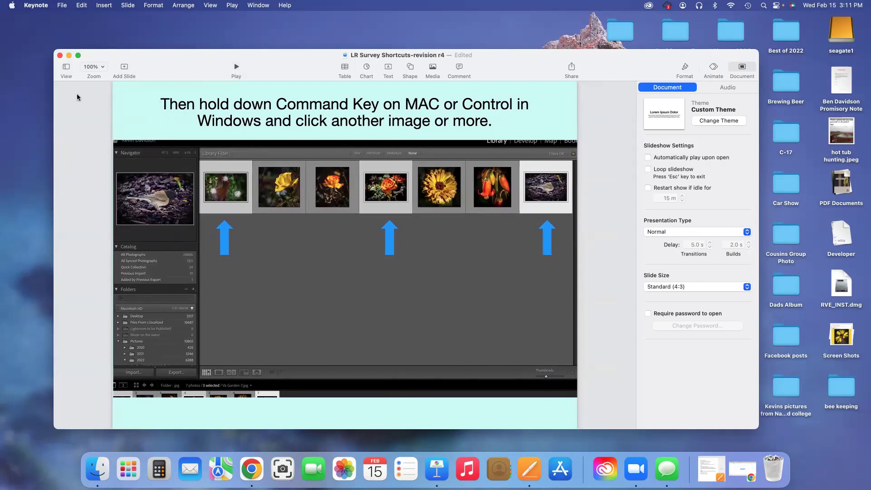
click(67, 69)
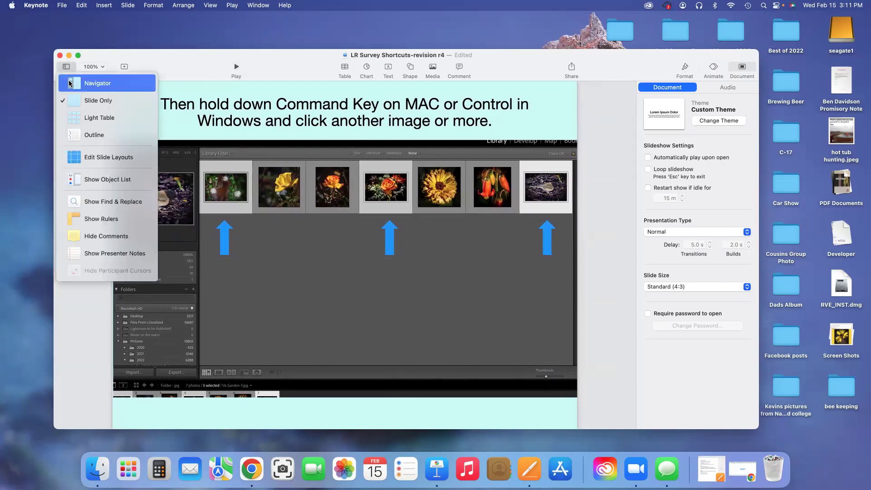
click(70, 84)
scroll(92, 115, up, 3)
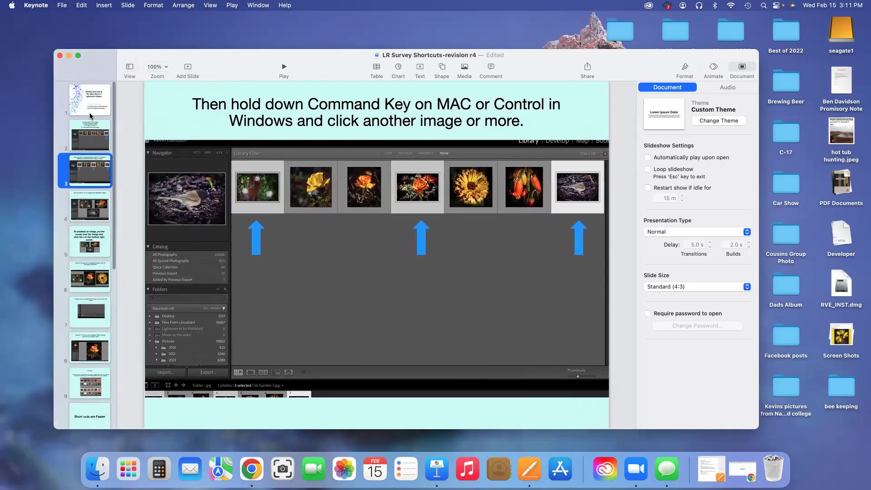
Select slide 1, the title slide of the presentation.
click(92, 101)
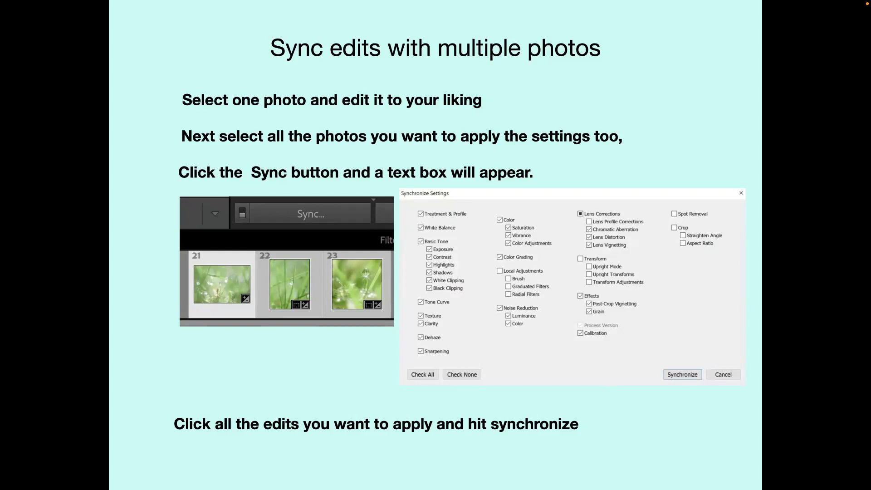
Advance the slideshow to the 'Experiment with Presets' slide.
key(Right)
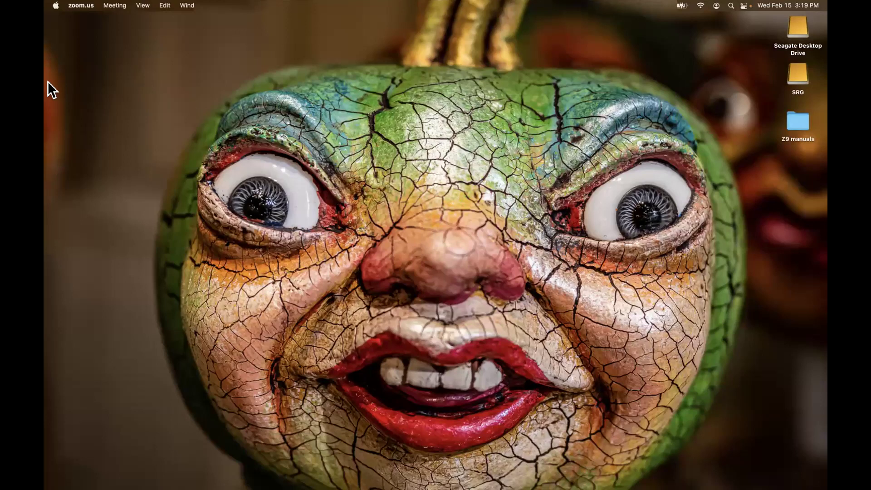
Make Finder the active application instead of zoom.us.
mouse_move(49, 129)
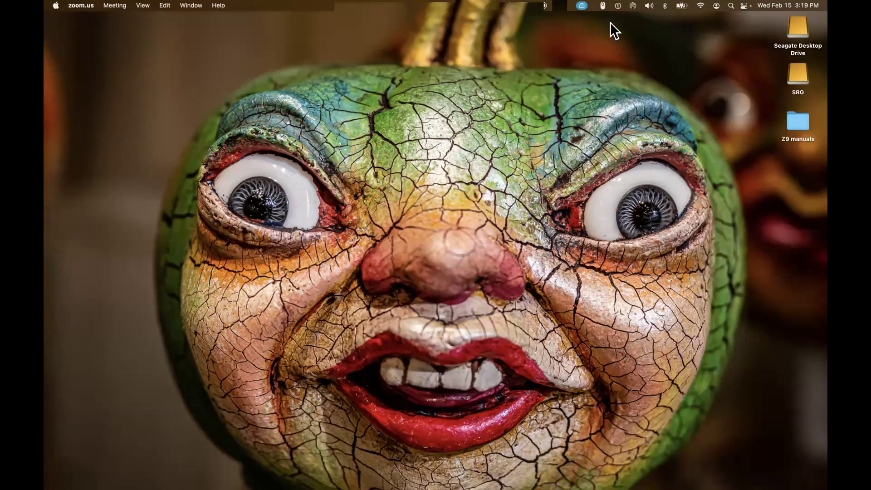
click(48, 29)
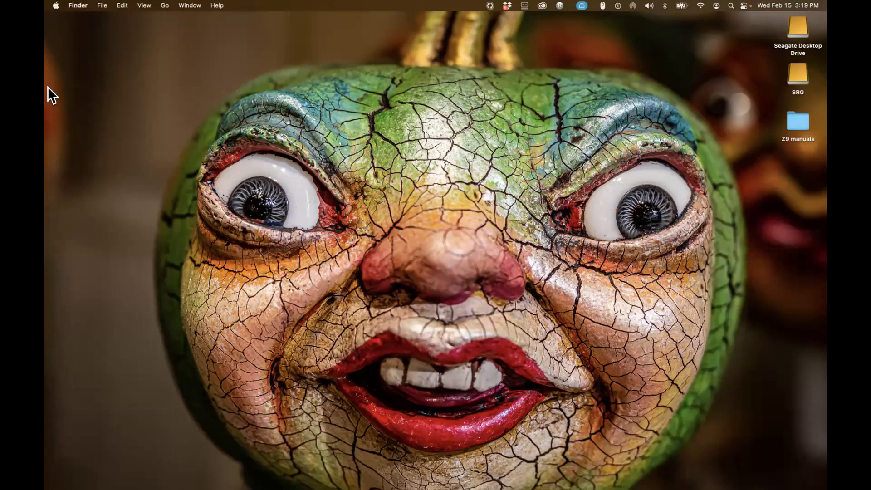
Bring Lightroom Classic forward from the Dock, showing the 2023-02-15 folder's eleven photos.
mouse_move(47, 91)
click(59, 188)
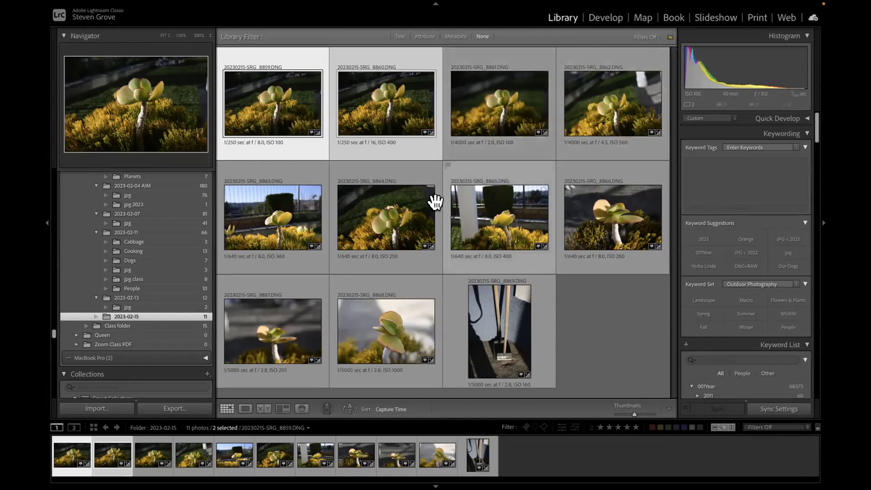
Add photos 8864 and 8867 to the selection and show all four in Survey view.
super+click(408, 212)
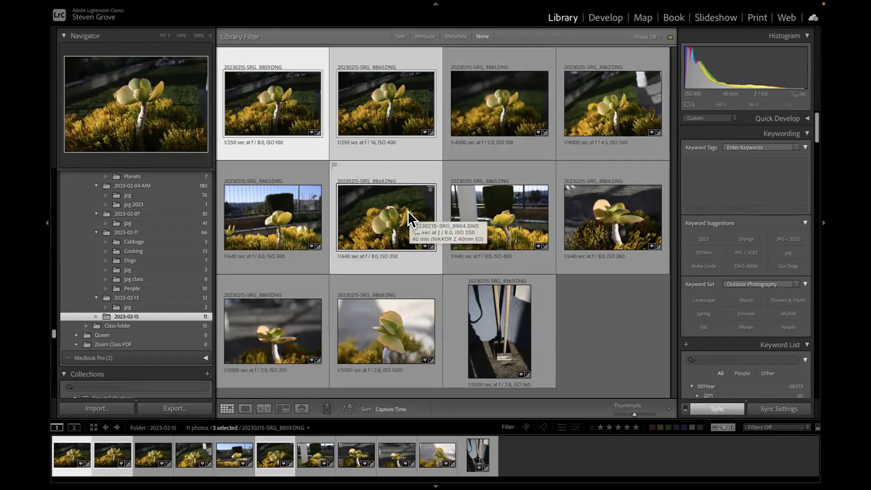
super+click(276, 339)
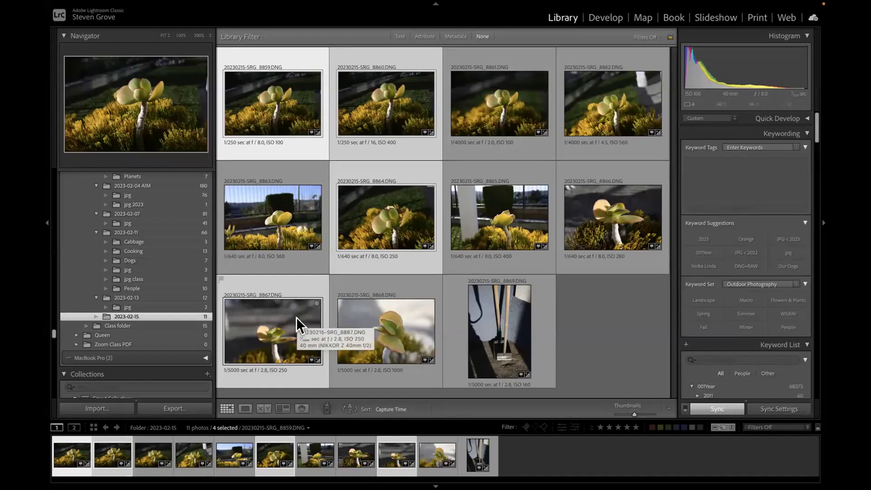
key(n)
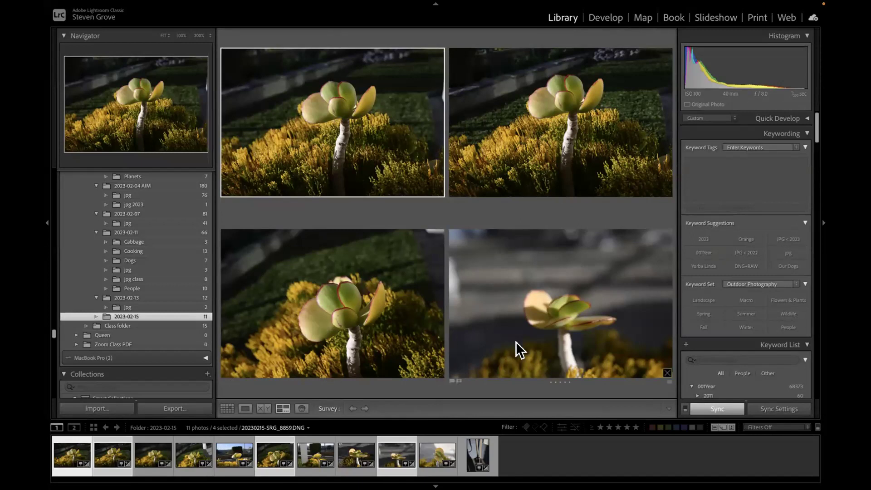
Remove the soft bottom-right succulent photo from the Survey view.
click(667, 372)
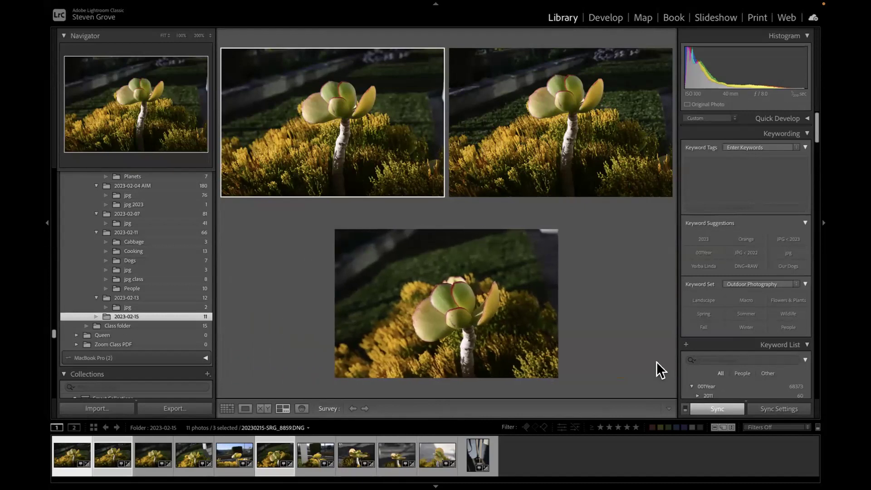
mouse_move(525, 297)
key(Tab)
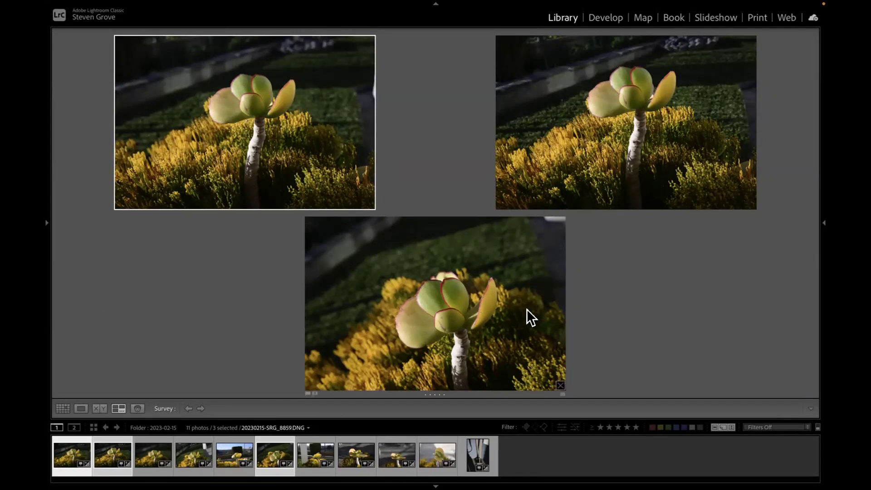
key(Tab)
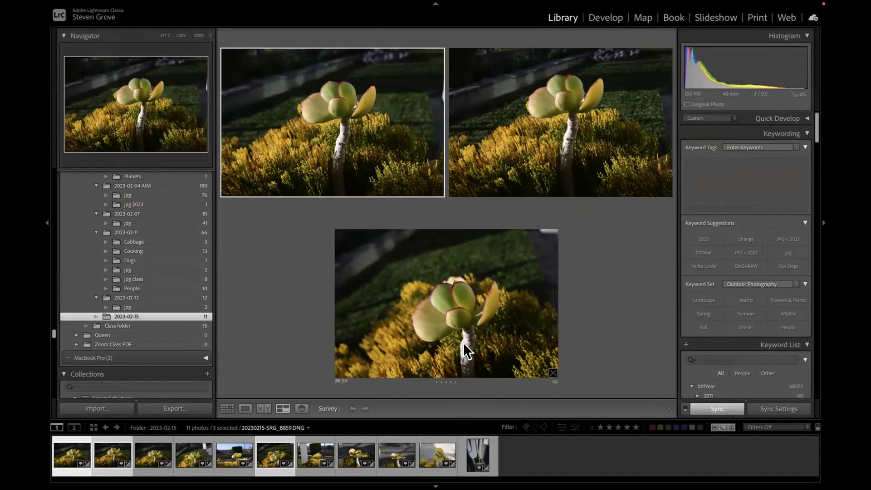
Drop the third photo from the survey, toggle the side panels, and return to Grid view.
click(553, 372)
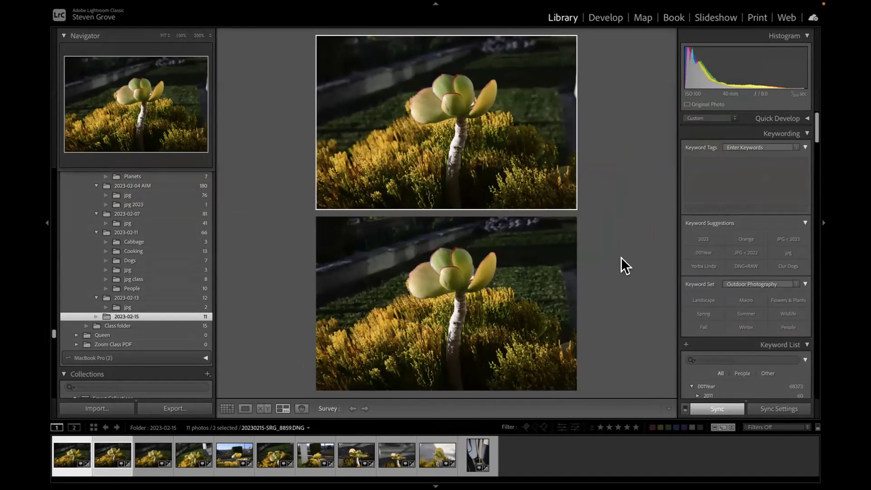
key(Tab)
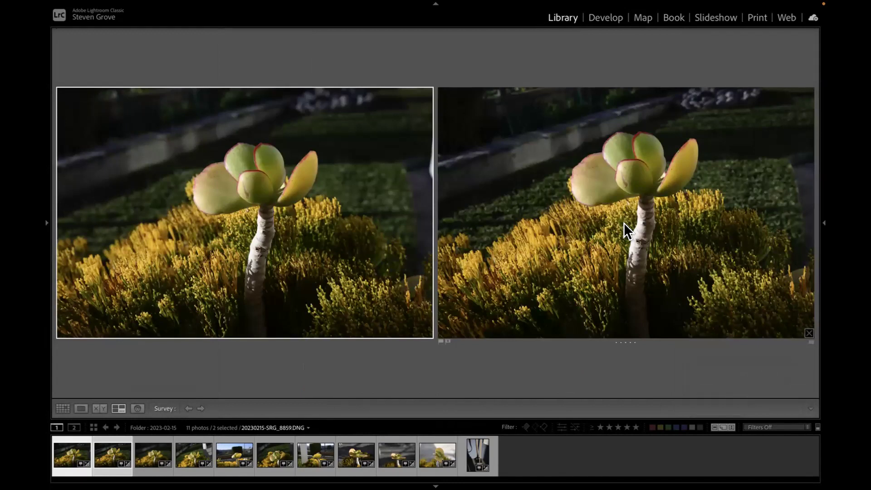
key(Tab)
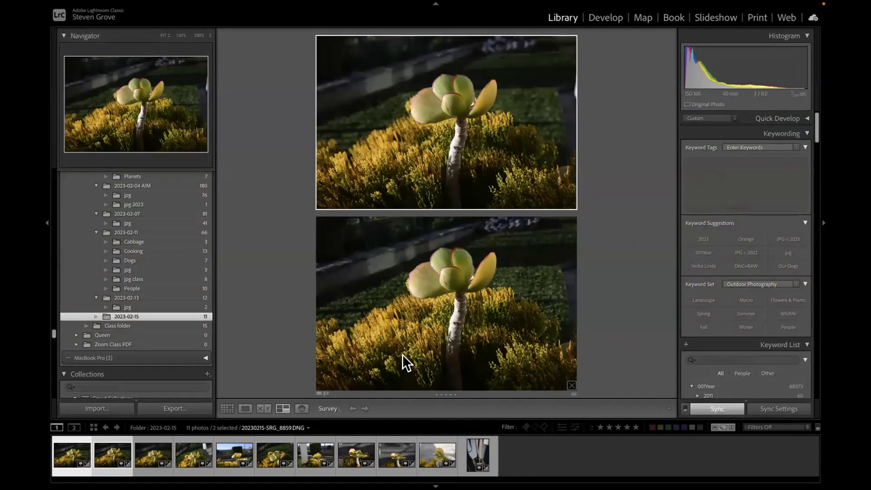
click(225, 408)
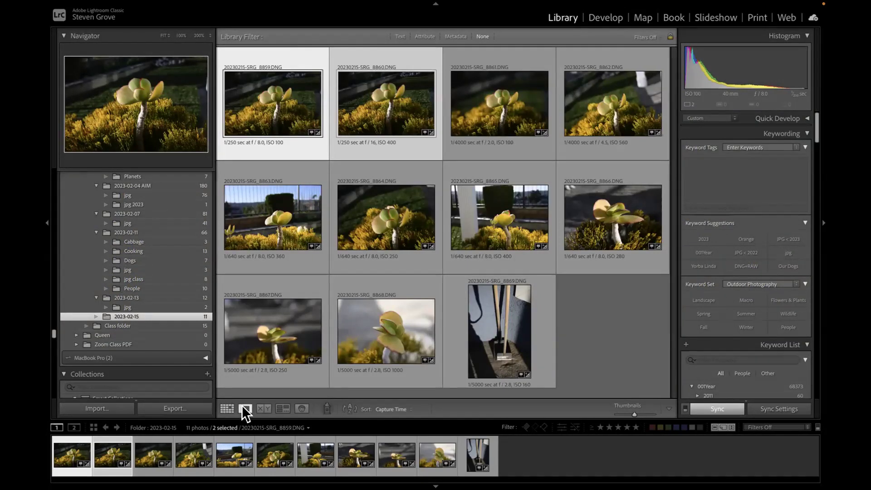
Go through Loupe and Compare views to show photos 8859 and 8860 in Survey view.
click(243, 407)
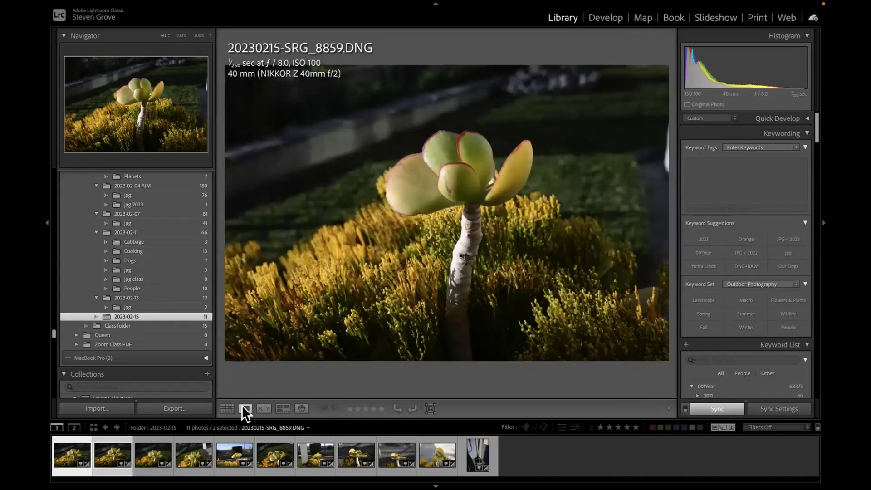
click(258, 407)
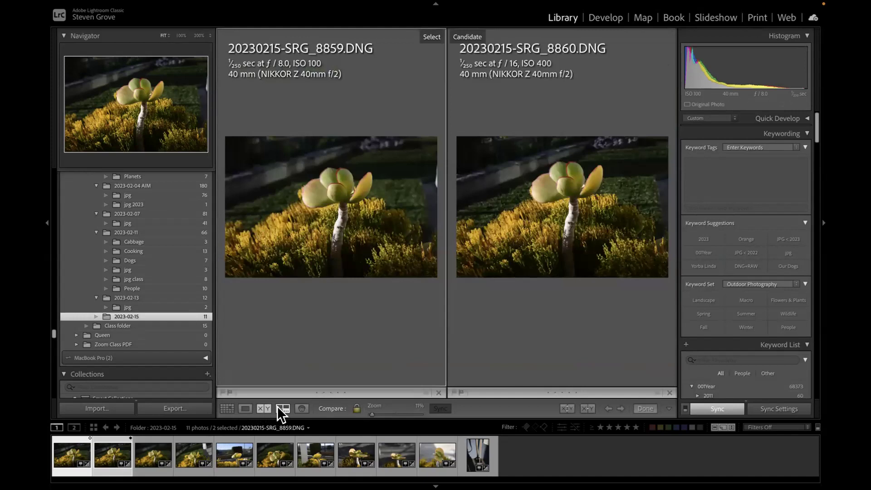
click(279, 407)
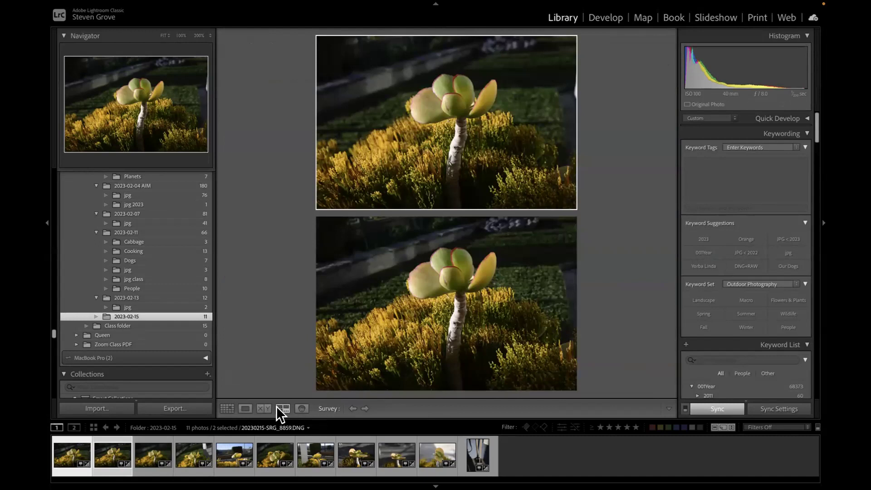
From the thumbnail grid, open photo 20230215-SRG_8859.DNG in the Develop module.
click(228, 408)
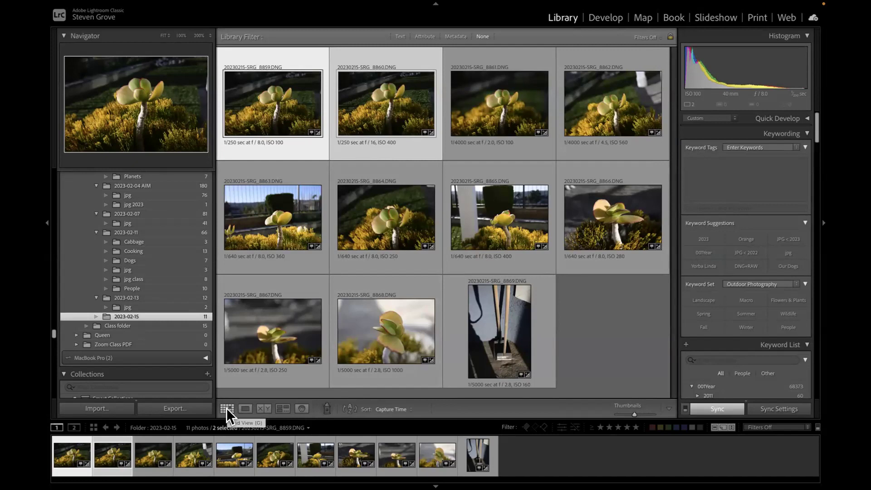
double_click(276, 103)
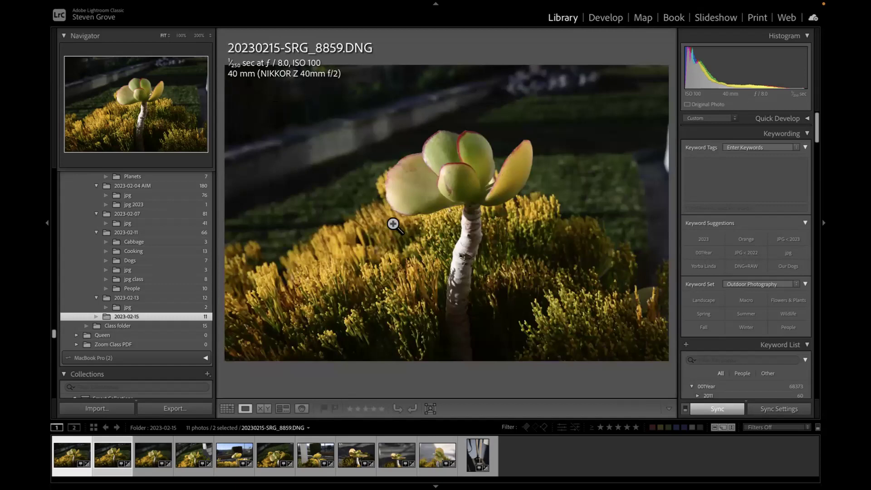
key(d)
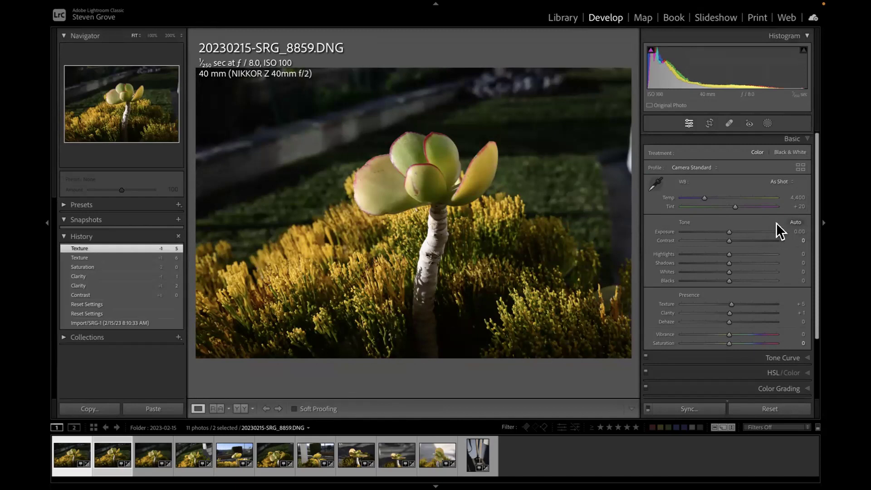
Apply Auto tone to photo 8859, giving Highlights −55, Shadows +53, Whites +15 and Blacks −14.
scroll(777, 223, down, 1)
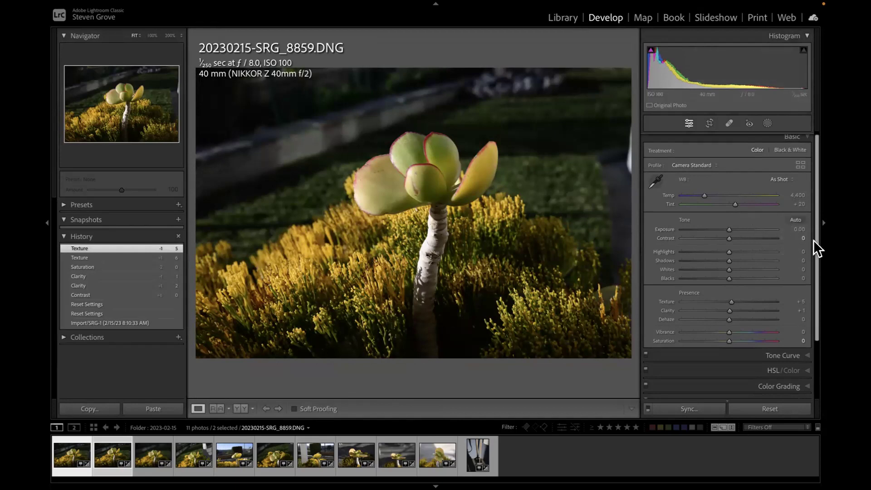
click(796, 220)
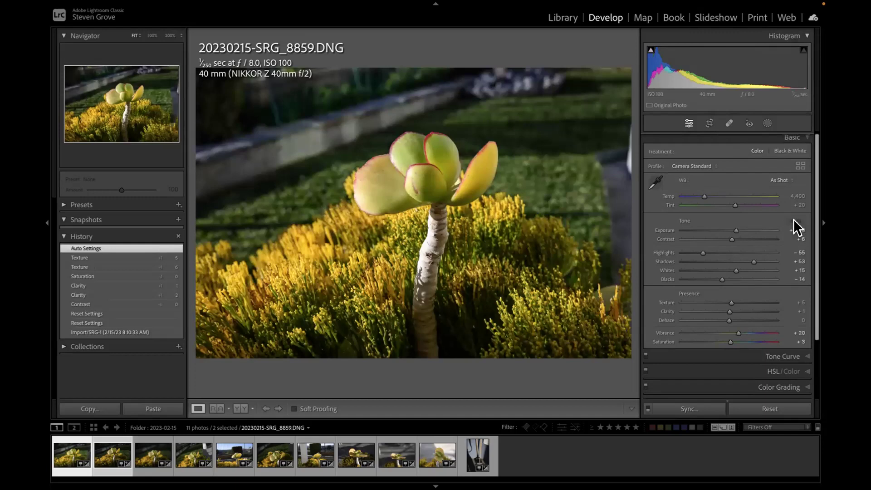
Crop the photo to a 1 x 1 square and shift the plant slightly within the frame.
click(708, 122)
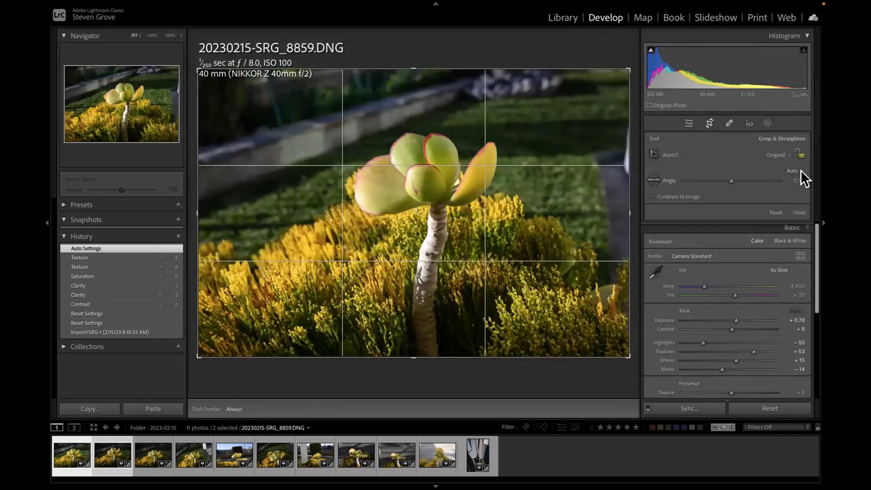
click(787, 154)
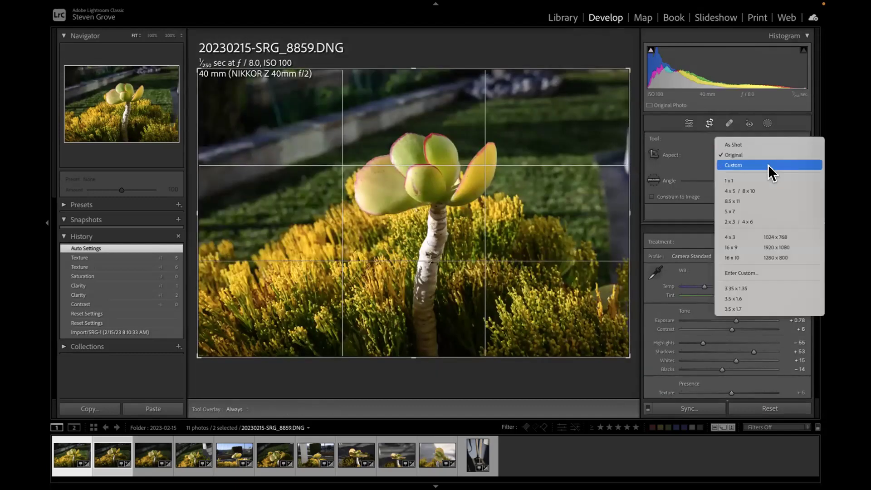
click(742, 180)
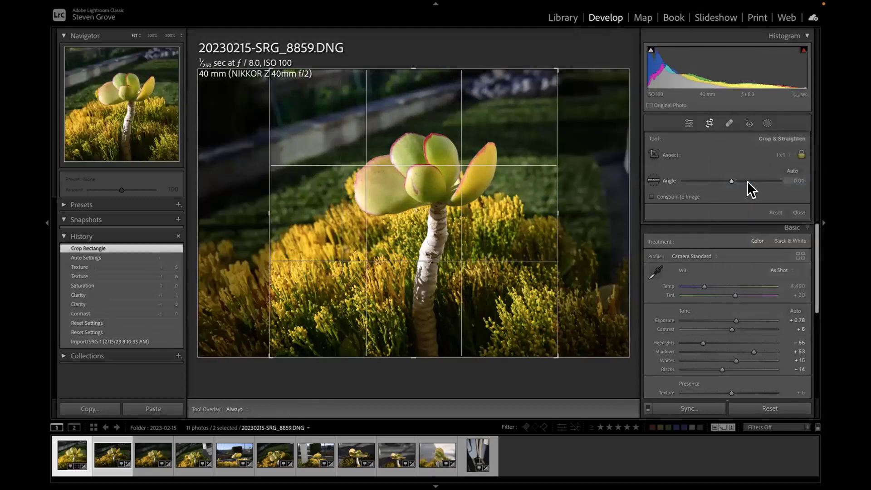
mouse_move(412, 243)
mouse_down()
mouse_move(437, 247)
mouse_move(352, 243)
mouse_move(472, 252)
mouse_move(350, 241)
mouse_move(420, 248)
mouse_up()
Apply the square crop and add filmstrip photos 8861 through 8869 to the selection.
click(706, 122)
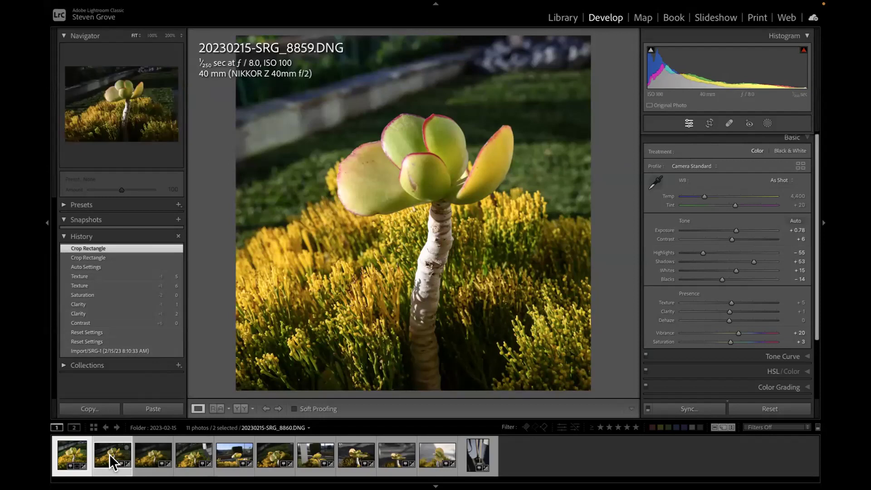
ctrl+click(149, 452)
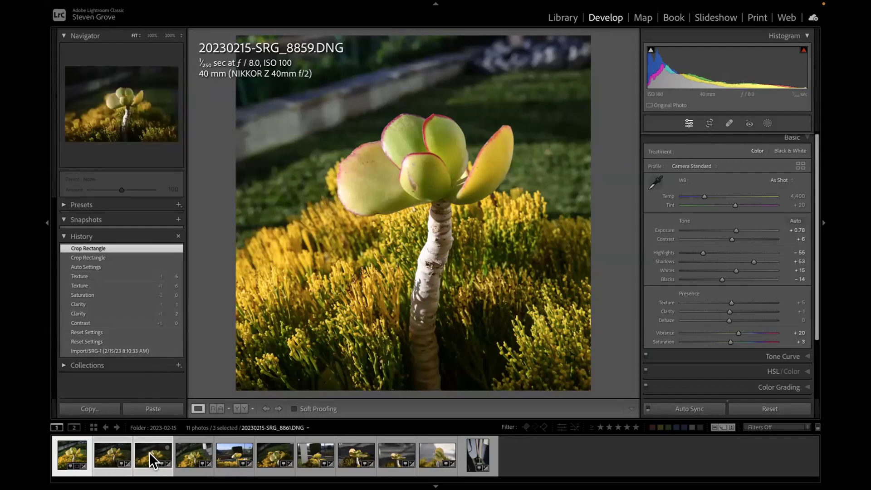
ctrl+click(198, 454)
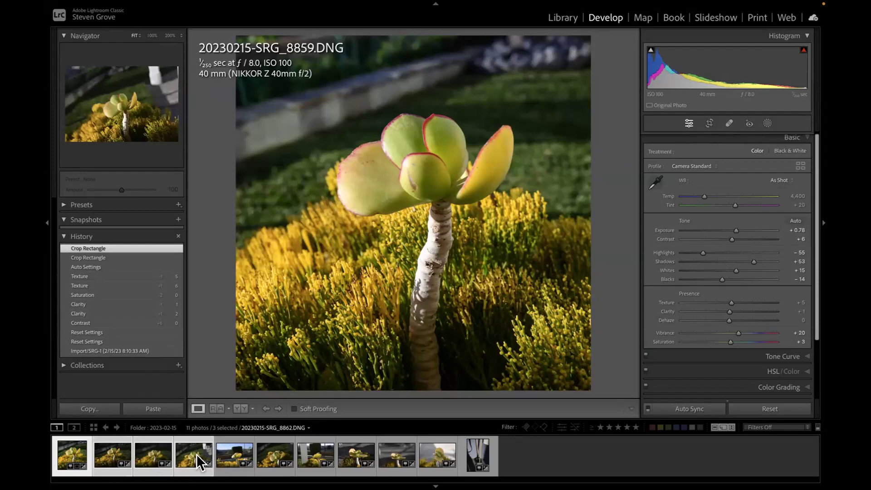
ctrl+click(230, 453)
ctrl+click(271, 453)
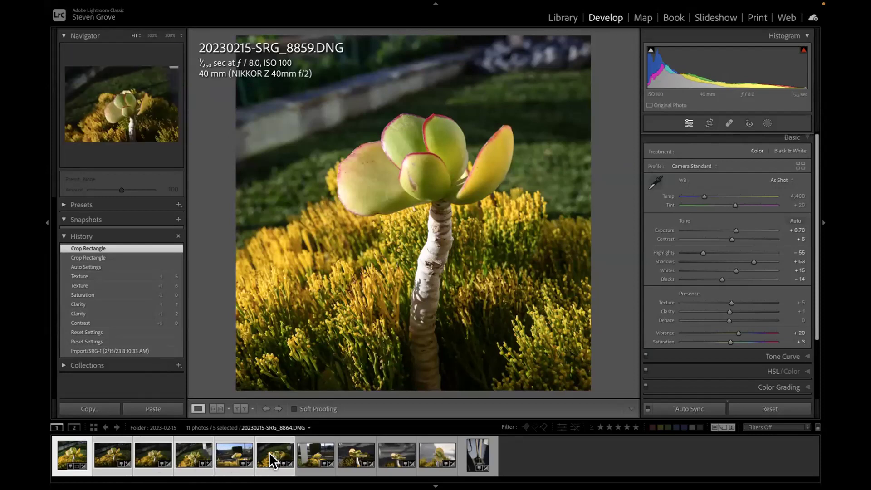
ctrl+click(308, 451)
ctrl+click(352, 452)
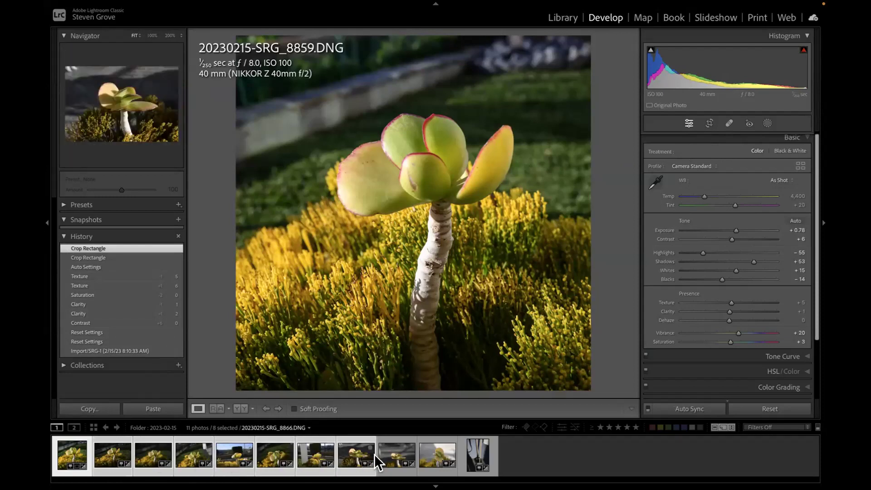
ctrl+click(380, 454)
ctrl+click(423, 457)
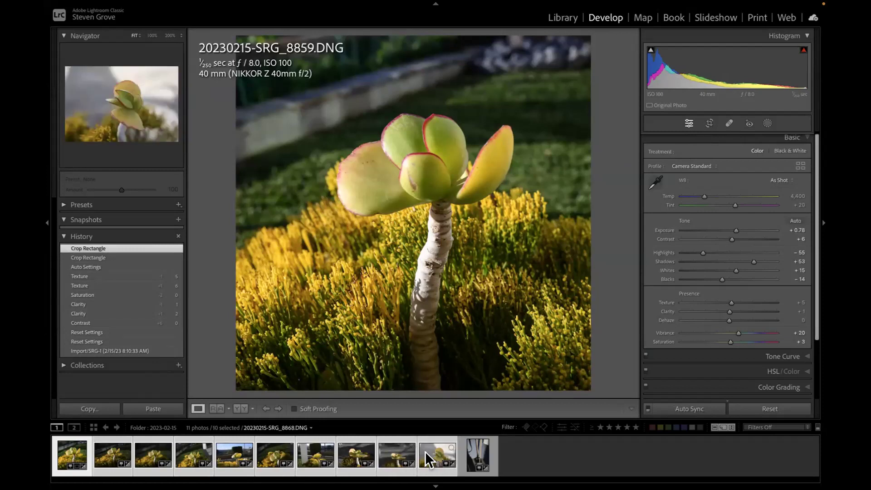
ctrl+click(477, 449)
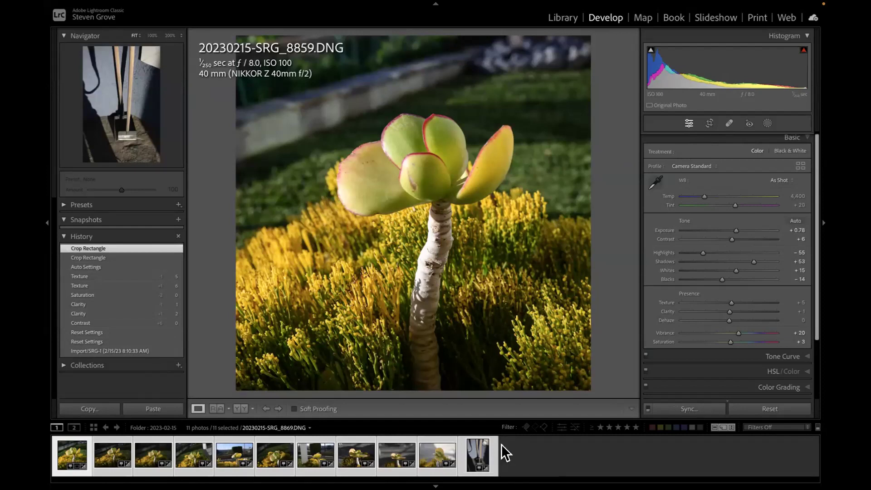
Synchronize 8859's crop and auto-tone settings to all 11 selected photos, keeping the default checked settings.
click(687, 407)
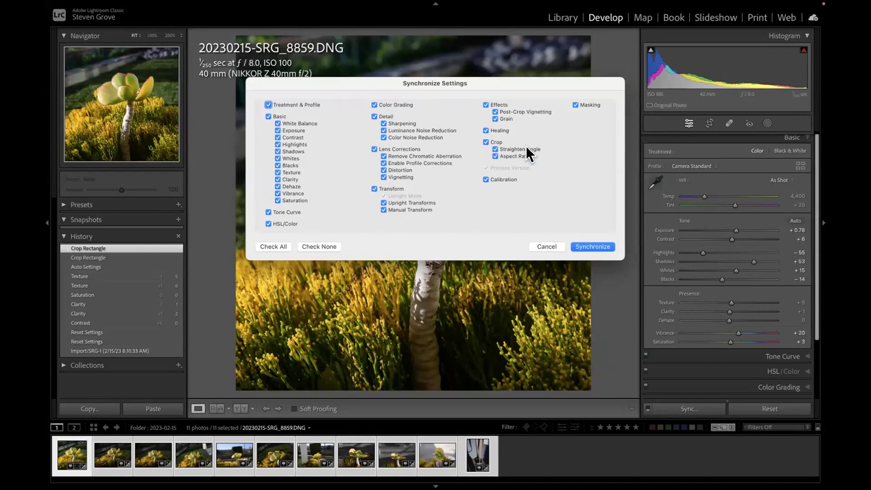
click(588, 244)
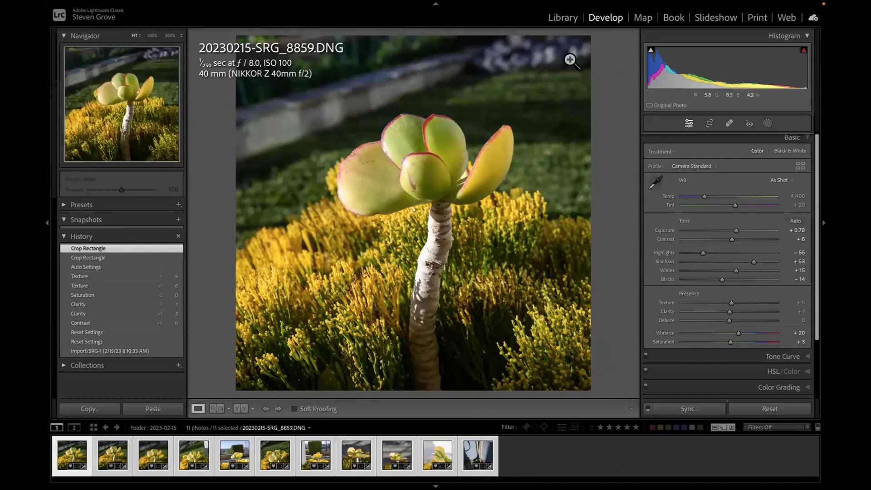
Zoom to 100% near the stem, return to Fit view, then bring up photo 8863.
click(383, 252)
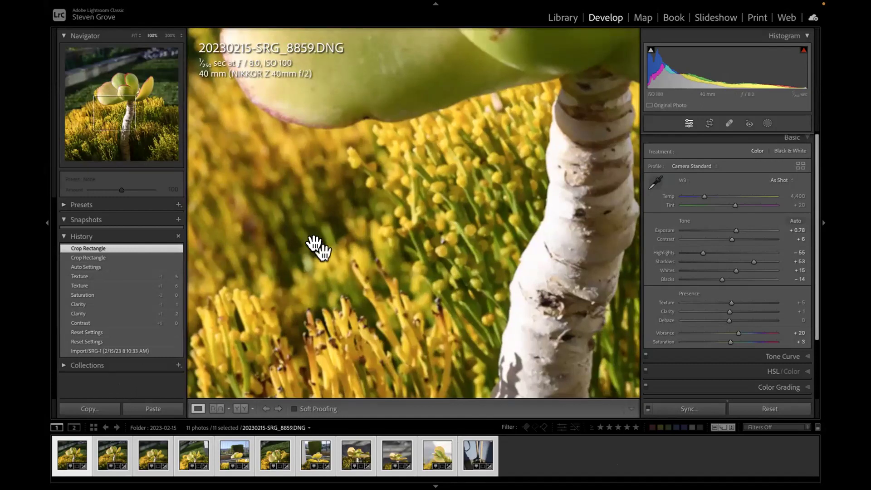
click(233, 131)
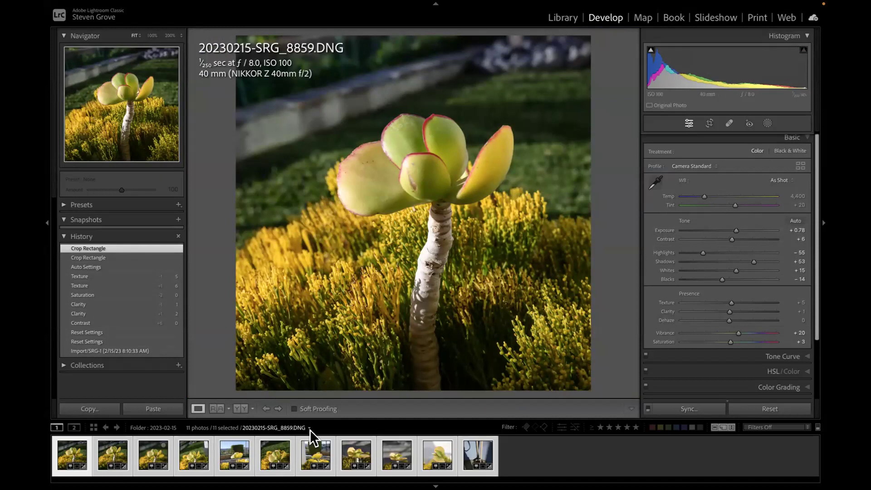
click(230, 456)
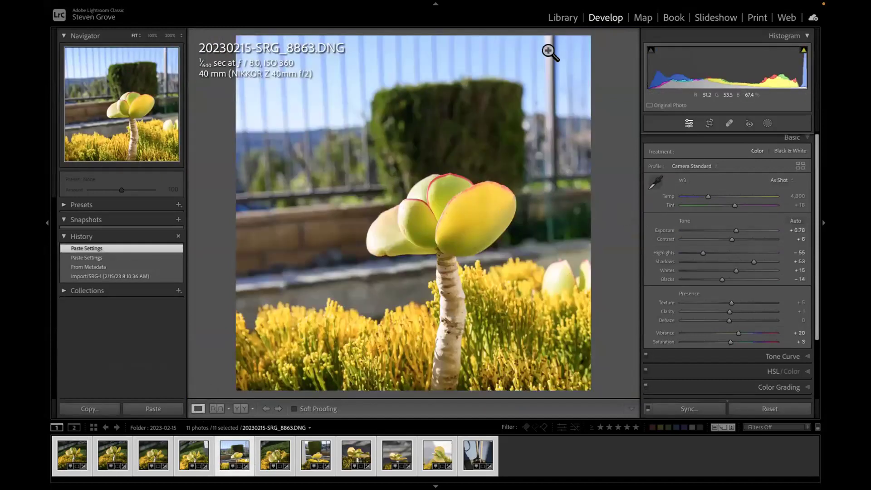
Show the Library grid, check photo 8869 in Develop, and return to the Library.
click(554, 18)
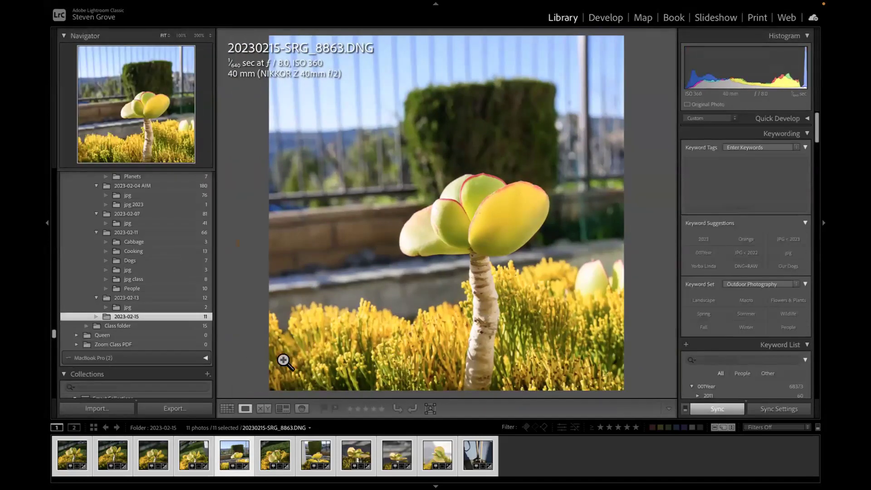
click(225, 407)
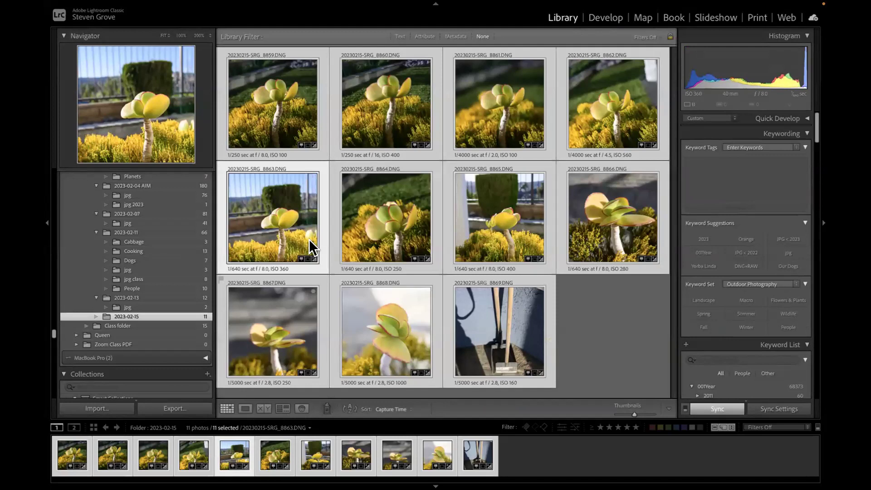
click(494, 323)
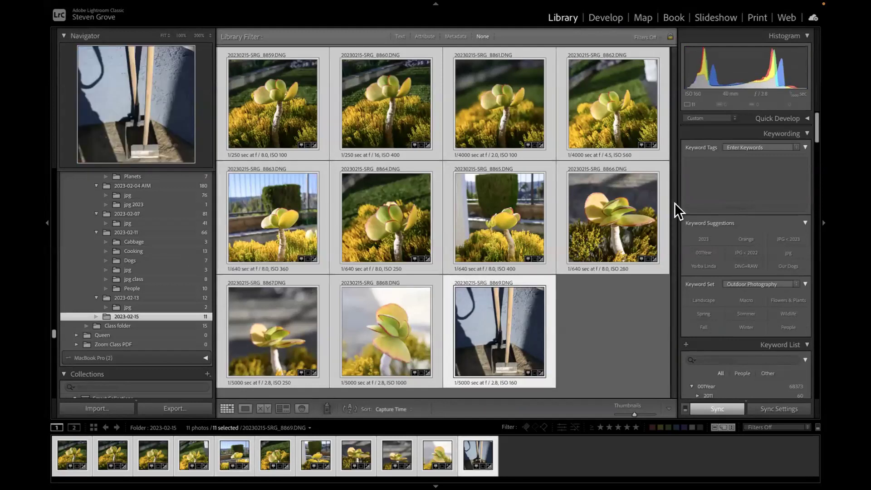
key(d)
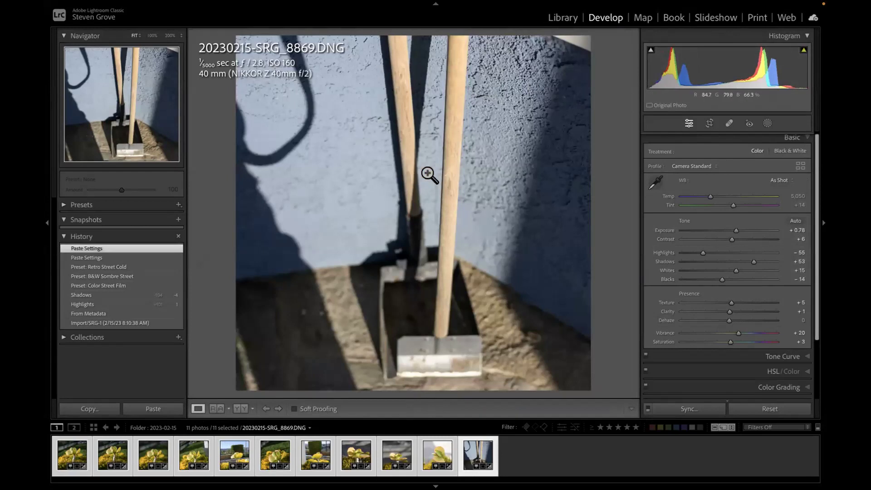
click(554, 18)
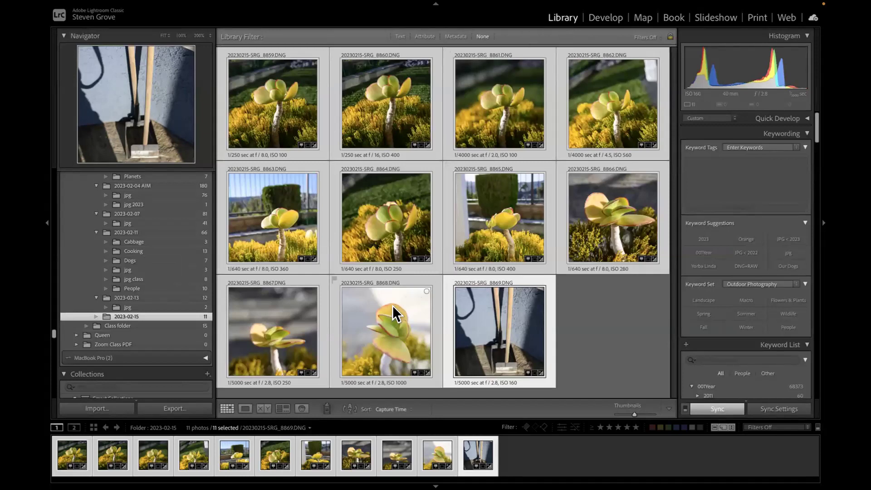
Toggle photos 8867–8869 in the selection, then deselect all photos from the menu.
click(287, 314)
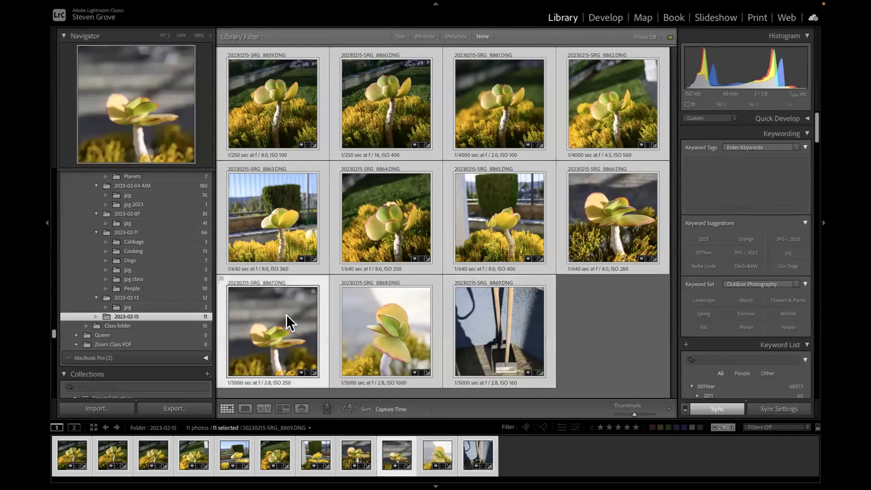
super+click(395, 333)
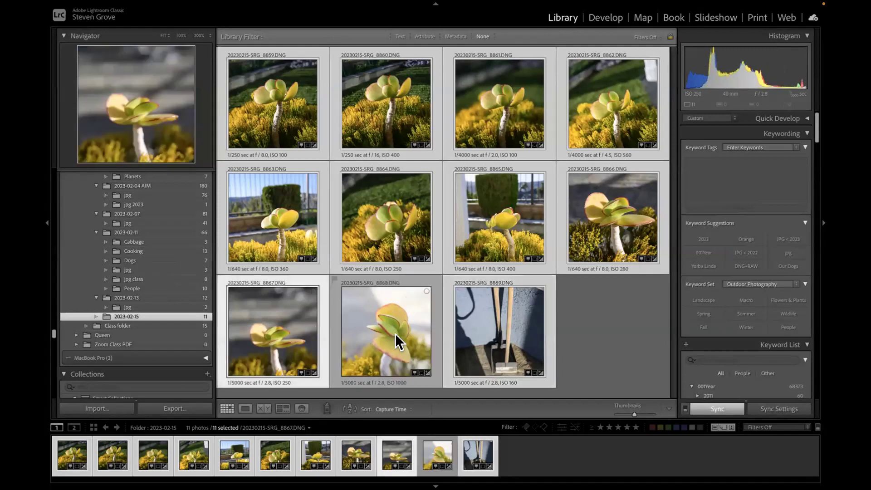
super+click(478, 330)
super+click(410, 328)
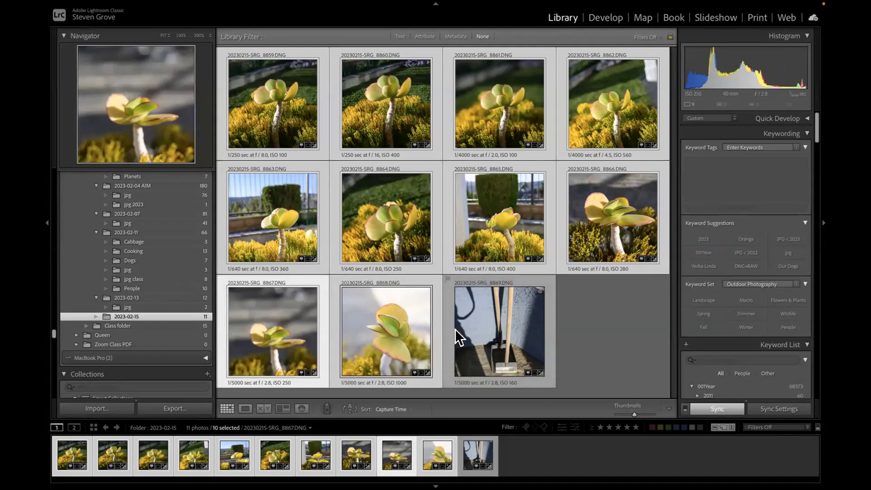
super+click(481, 329)
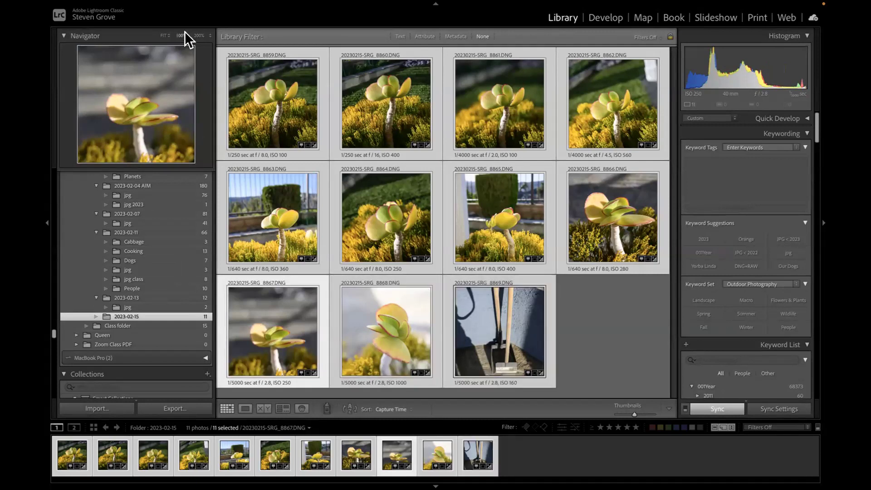
mouse_move(165, 4)
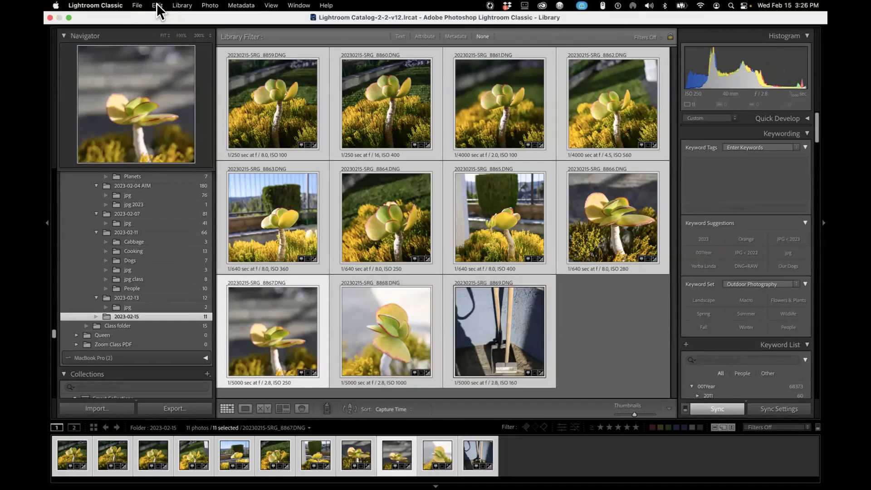
click(157, 5)
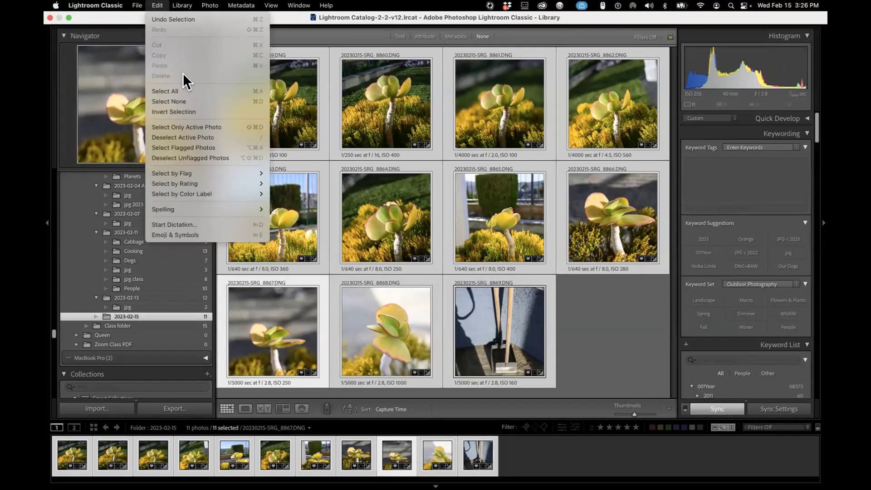
click(181, 101)
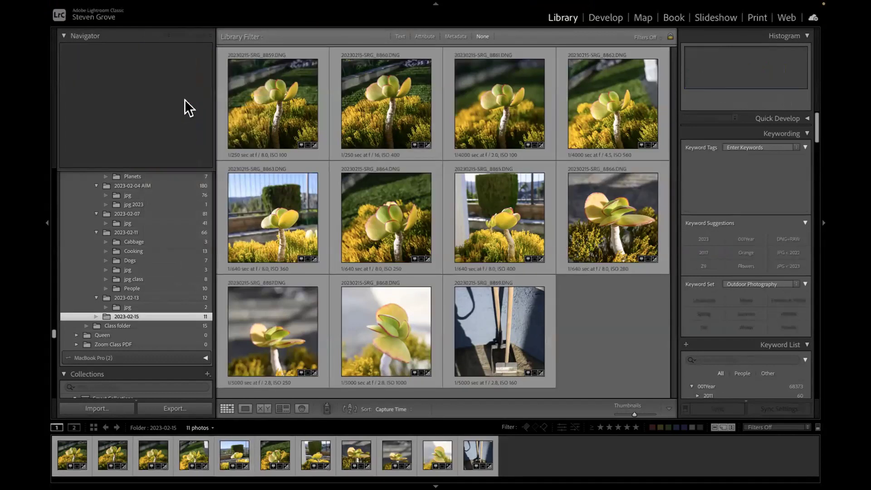
Select photos 8867, 8868 and 8869 and compare them in Survey view.
click(265, 352)
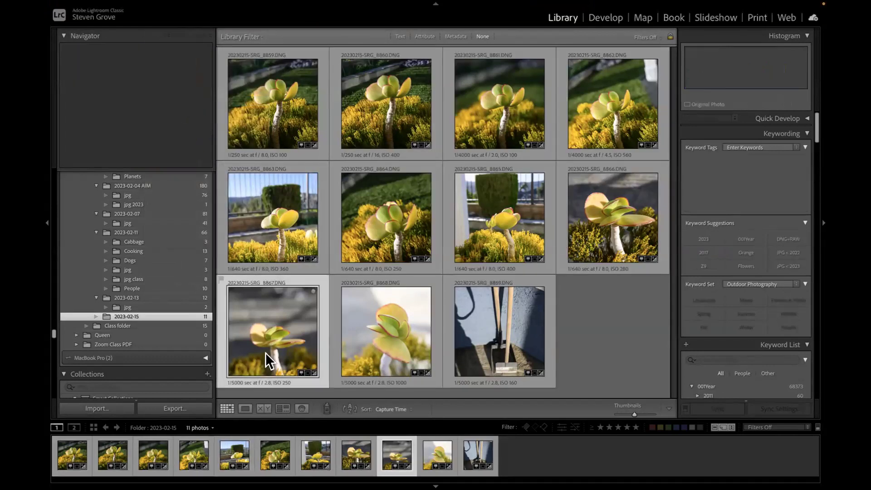
shift+click(359, 345)
shift+click(487, 326)
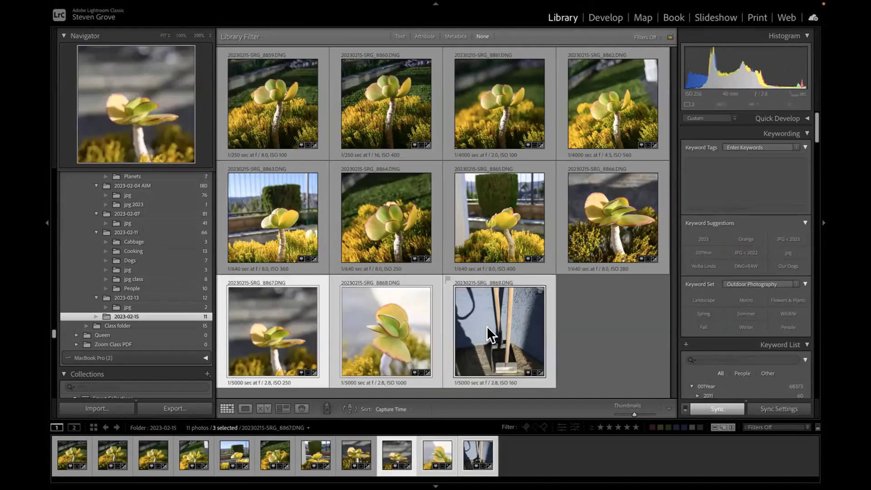
key(n)
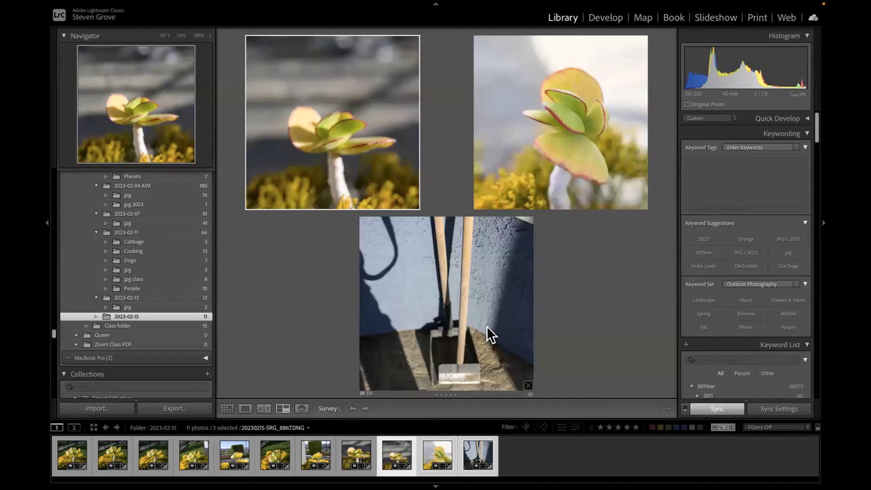
Drop the shovel photo 8869 and then 8867 from Survey, leaving only 8868.
click(528, 384)
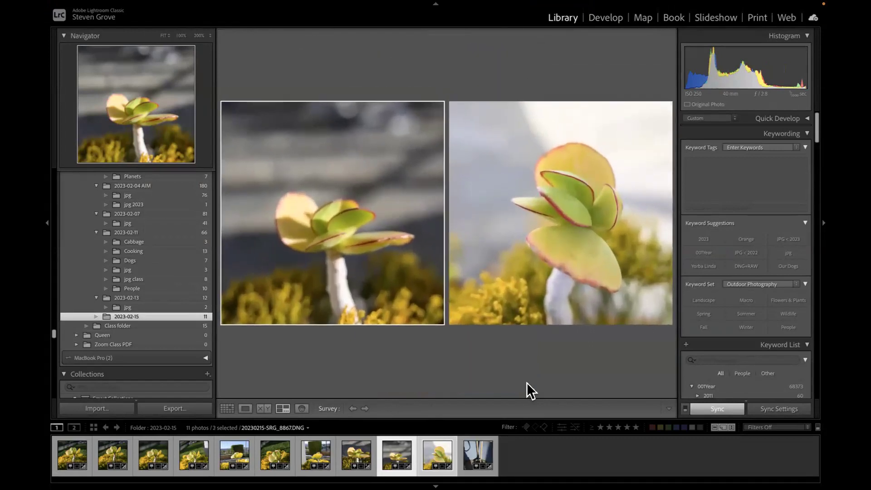
click(439, 320)
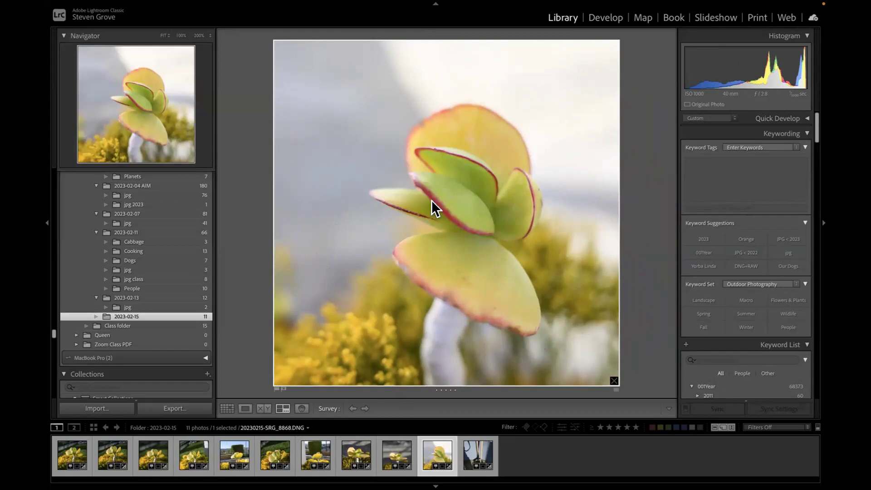
Open photo 8868 in Develop and expand the User Presets list in the Presets panel.
click(600, 20)
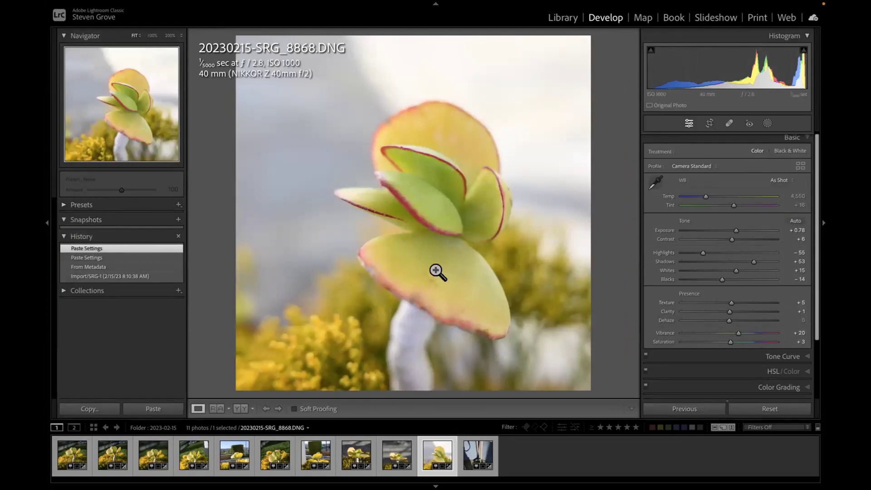
click(62, 205)
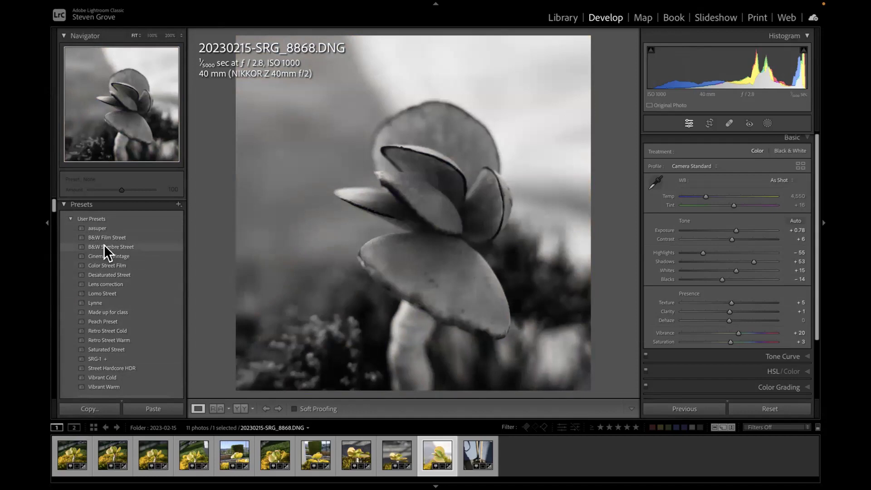
Browse down the Presets list and apply 6:02 Tone - Old Red (S3) at Amount 100.
scroll(104, 248, down, 1)
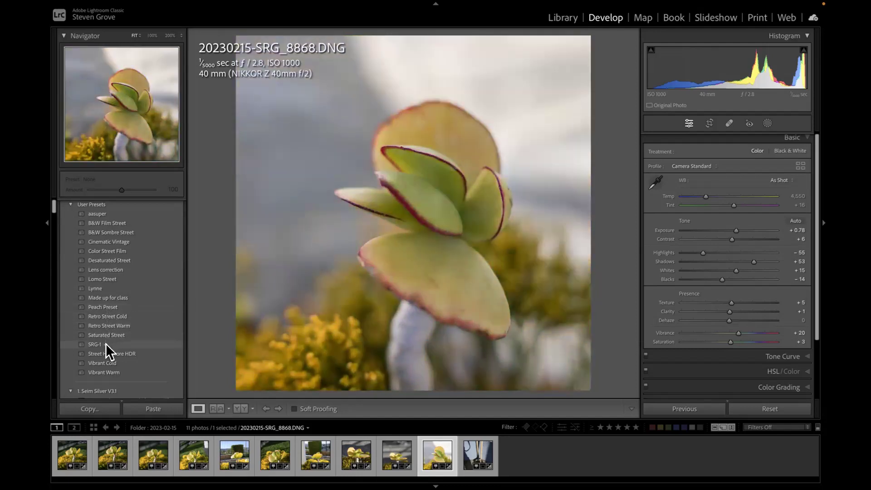
scroll(104, 339, down, 1)
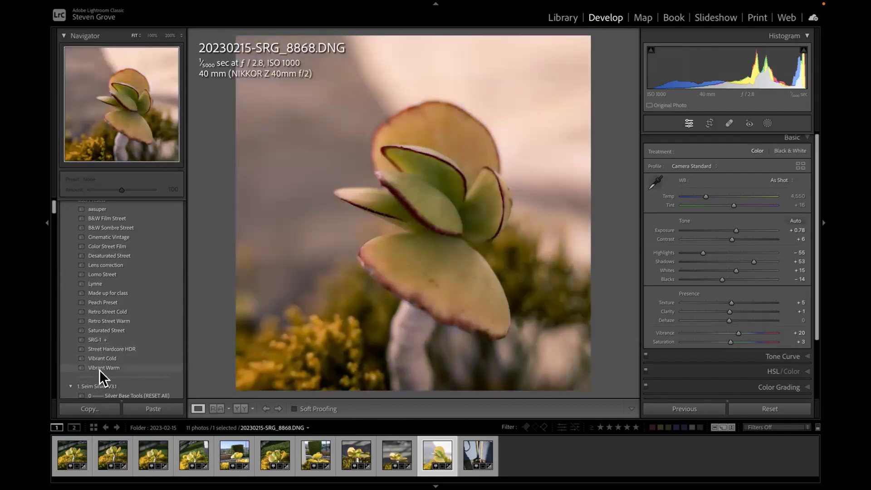
scroll(104, 366, down, 3)
scroll(107, 367, down, 10)
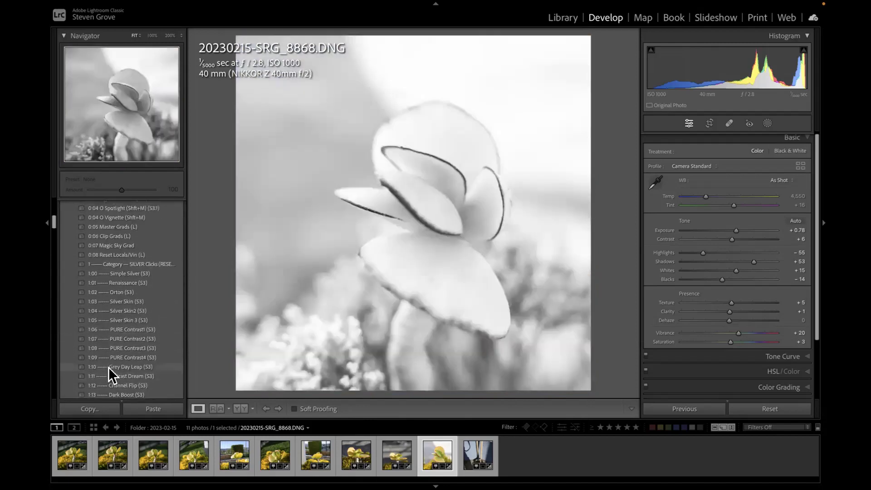
scroll(108, 367, down, 4)
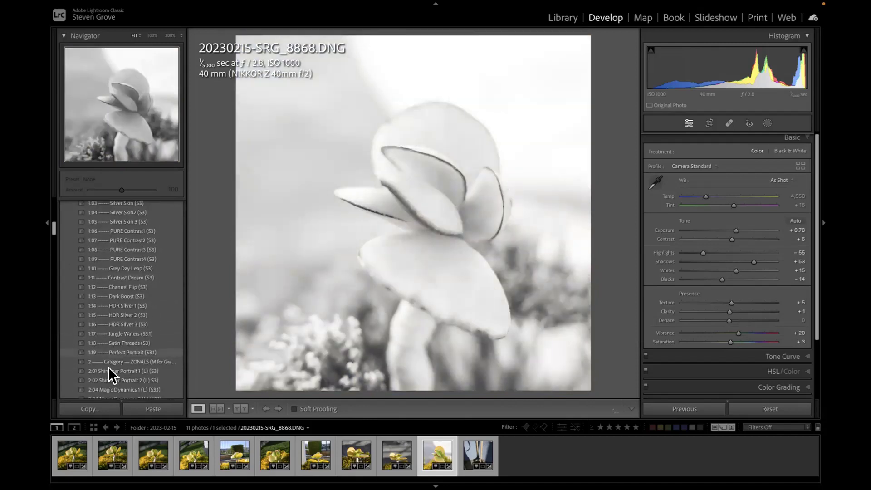
scroll(123, 361, down, 13)
scroll(124, 352, down, 1)
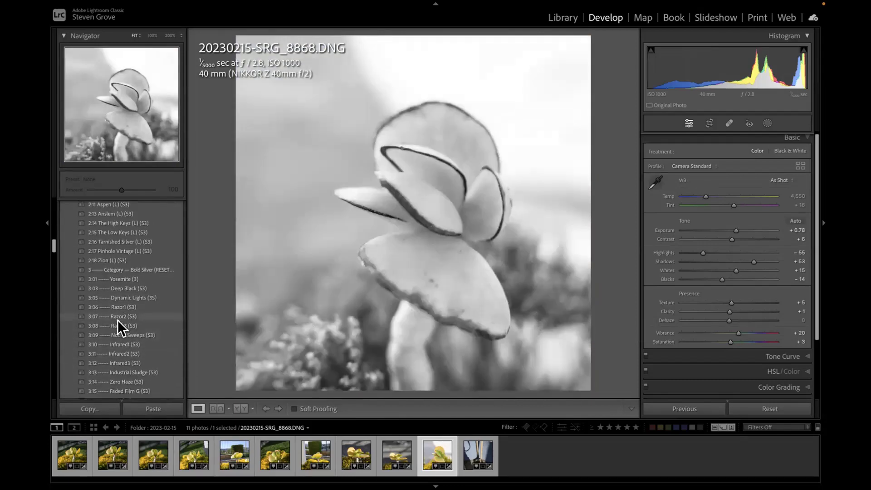
scroll(118, 320, down, 6)
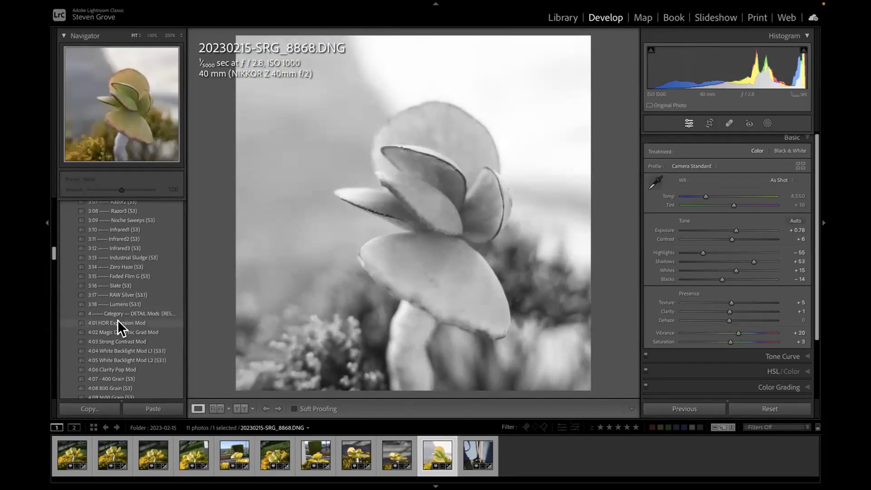
scroll(118, 320, down, 15)
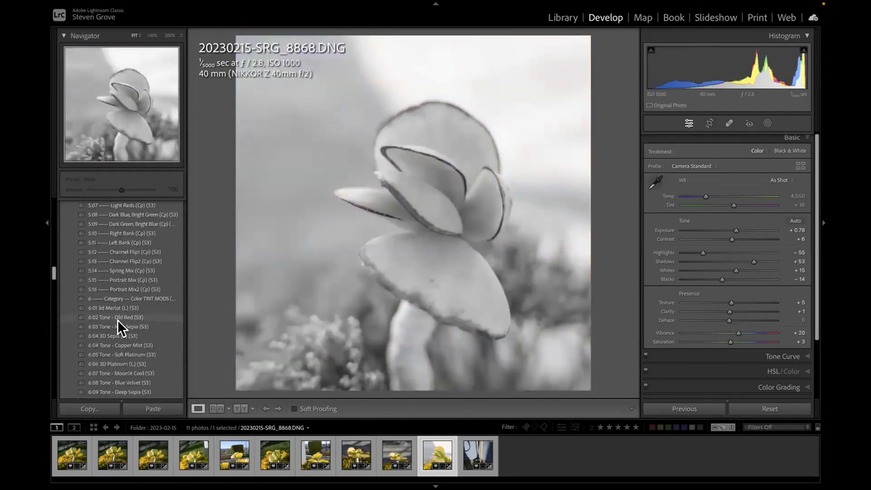
scroll(118, 320, up, 8)
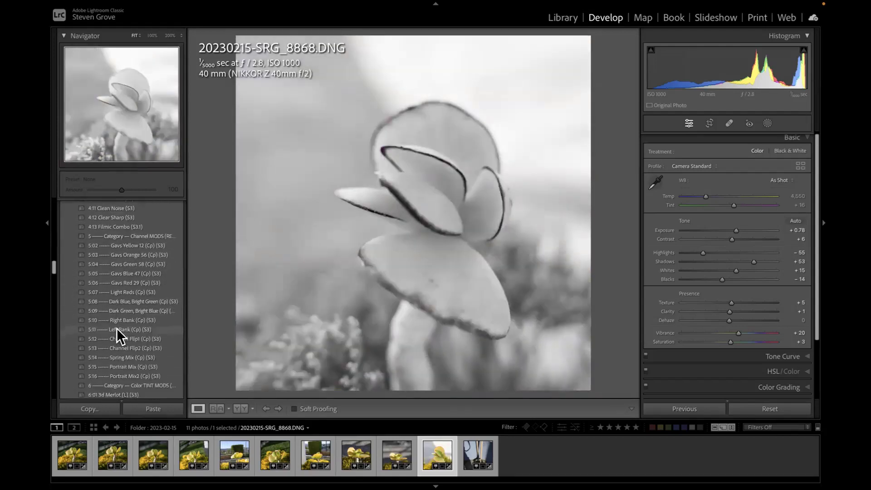
scroll(116, 328, down, 5)
scroll(116, 328, down, 2)
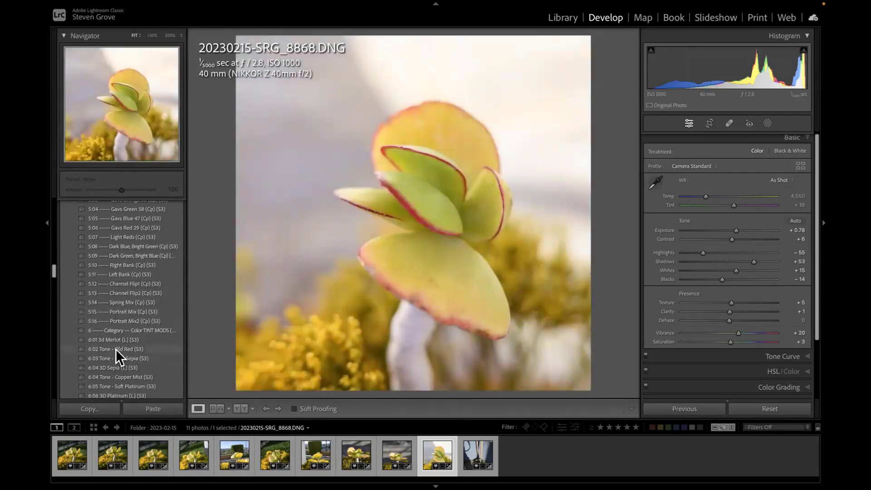
click(116, 349)
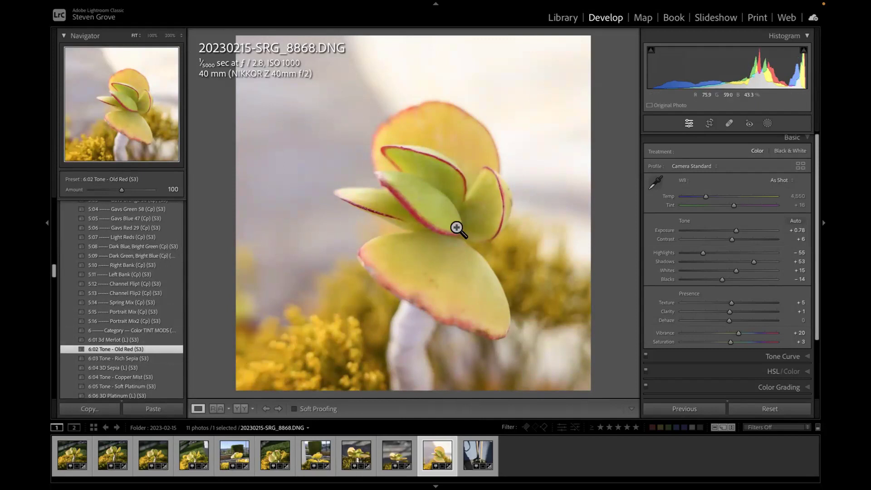
right_click(481, 175)
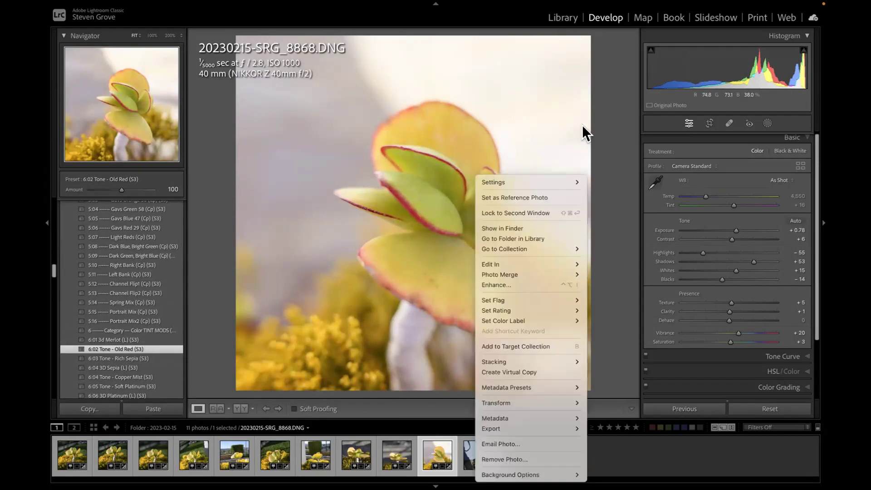
click(613, 119)
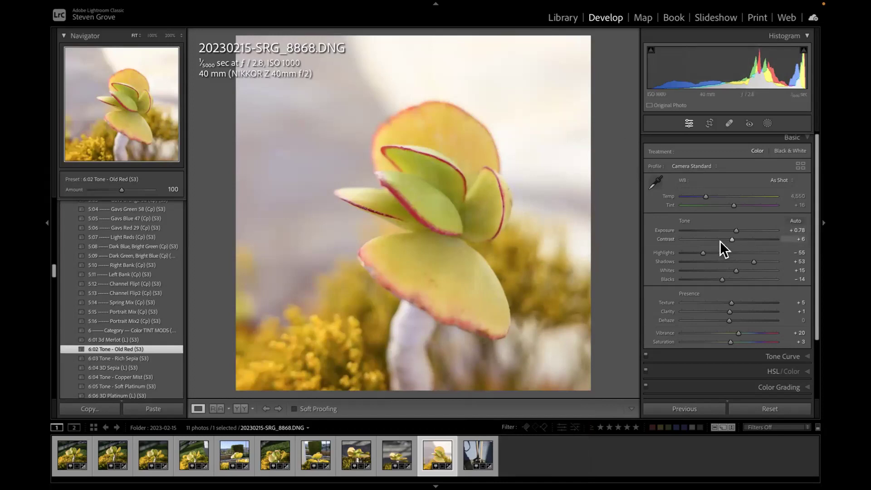
scroll(720, 239, down, 1)
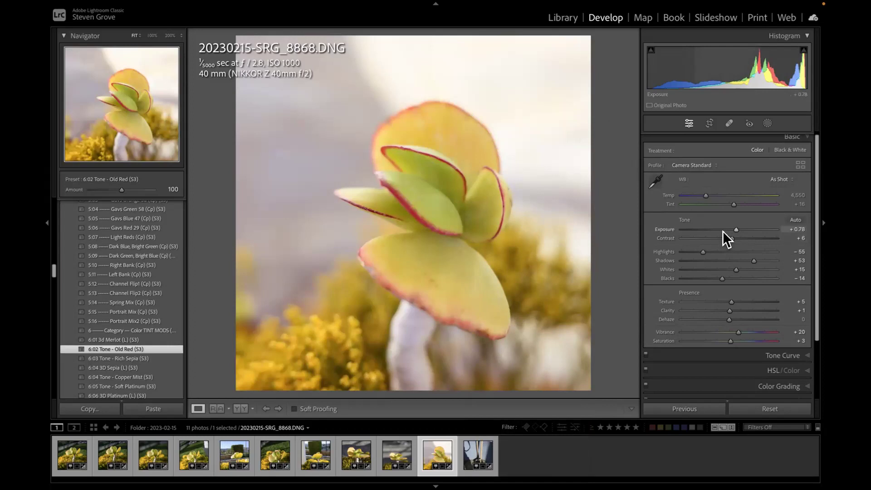
key(backslash)
key(backslash)
key(backslash)
key(backslash)
key(y)
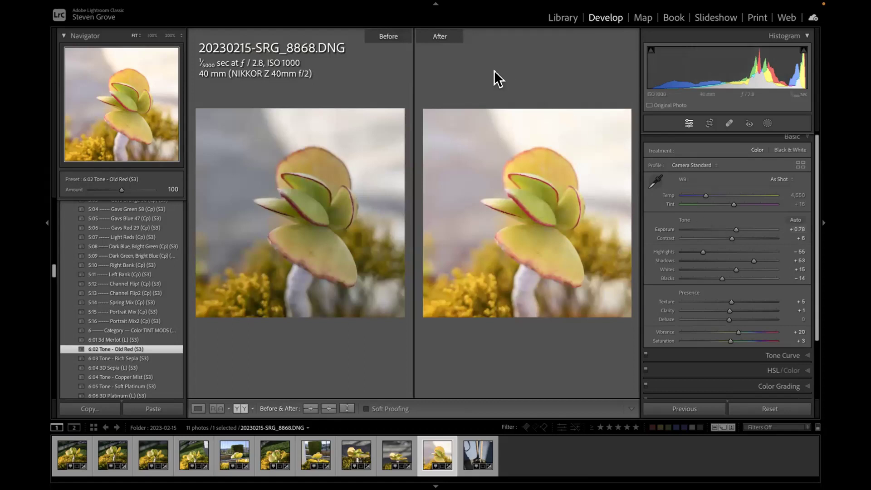
key(y)
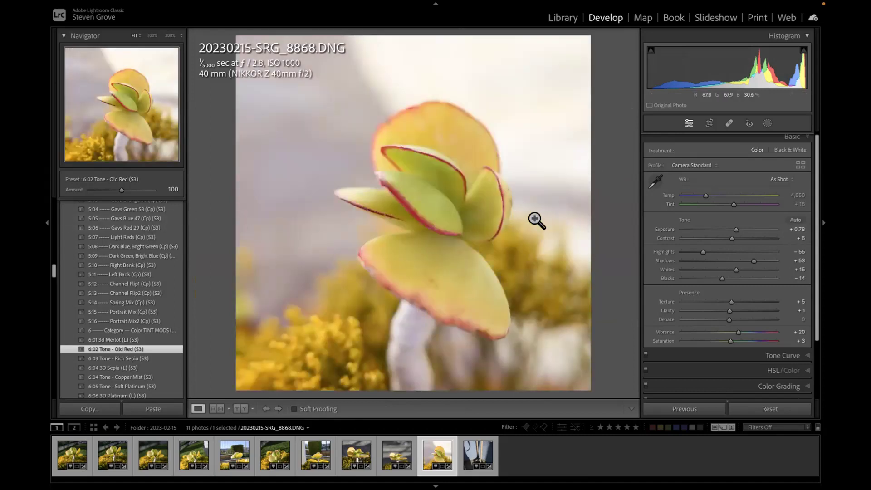
mouse_move(169, 2)
click(157, 5)
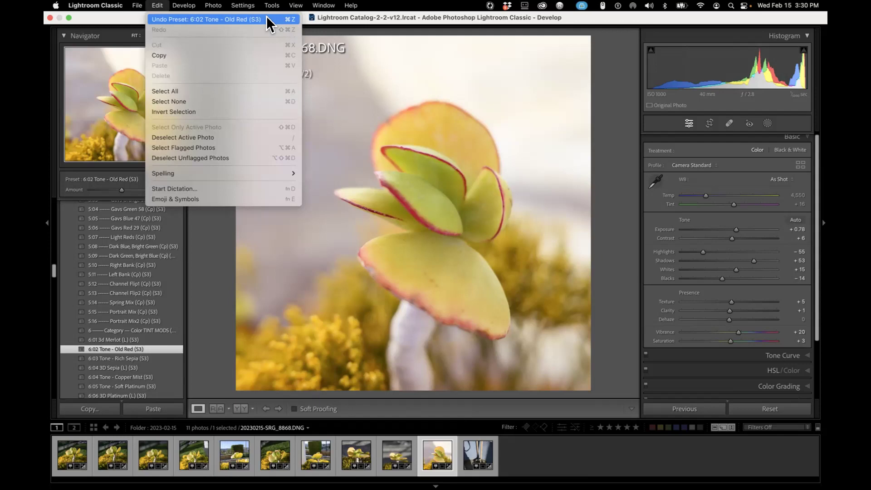
click(56, 53)
key(shift+f)
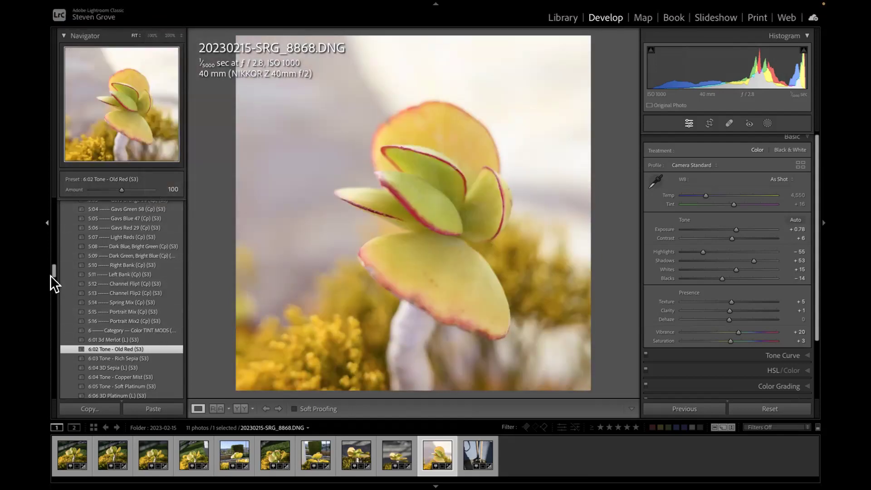
Collapse the Presets panel and flip between the From Metadata, Paste Settings and Old Red history states.
drag(52, 274, 56, 102)
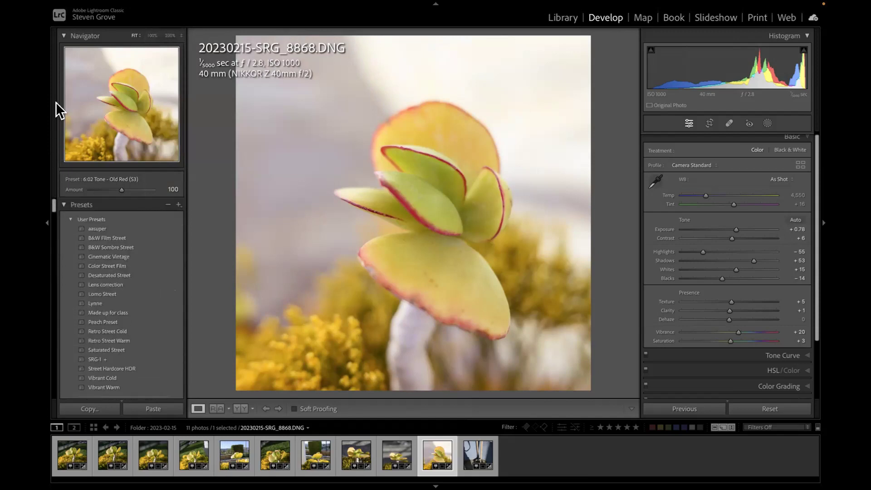
click(63, 205)
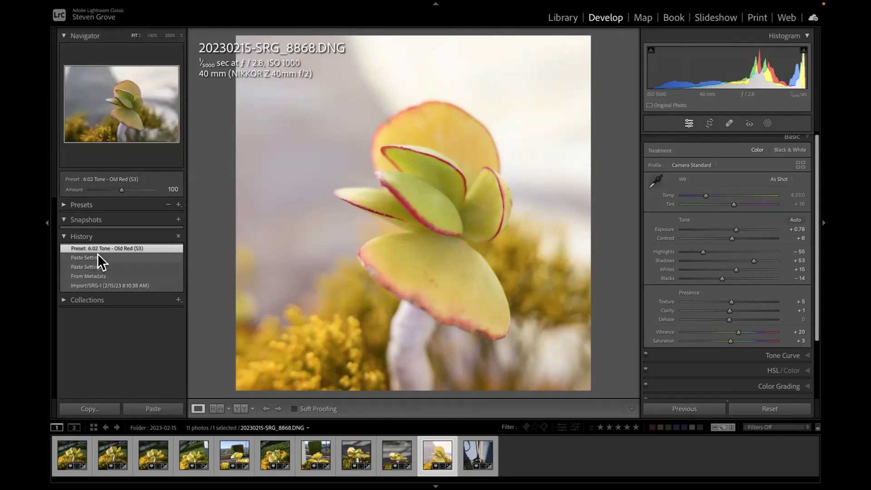
click(105, 286)
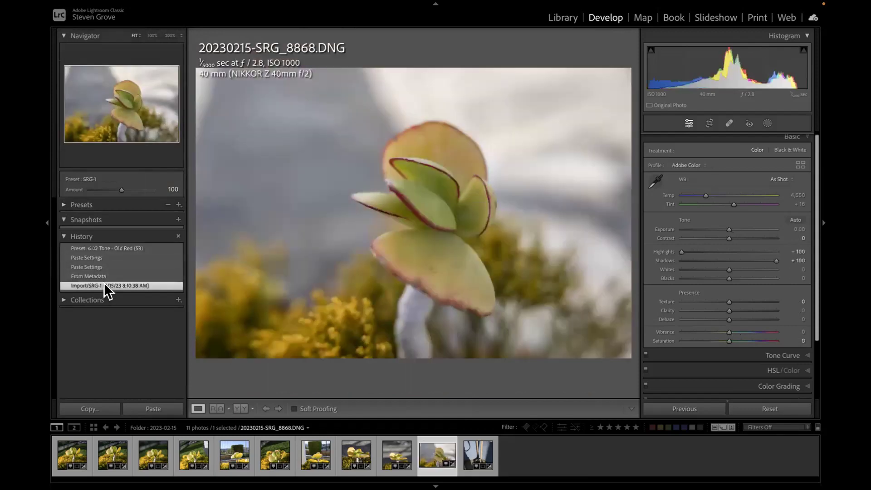
click(94, 276)
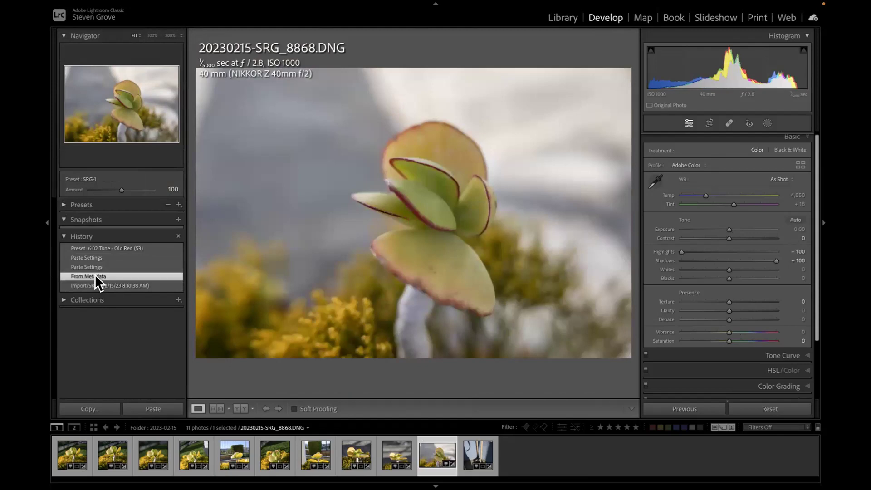
click(91, 266)
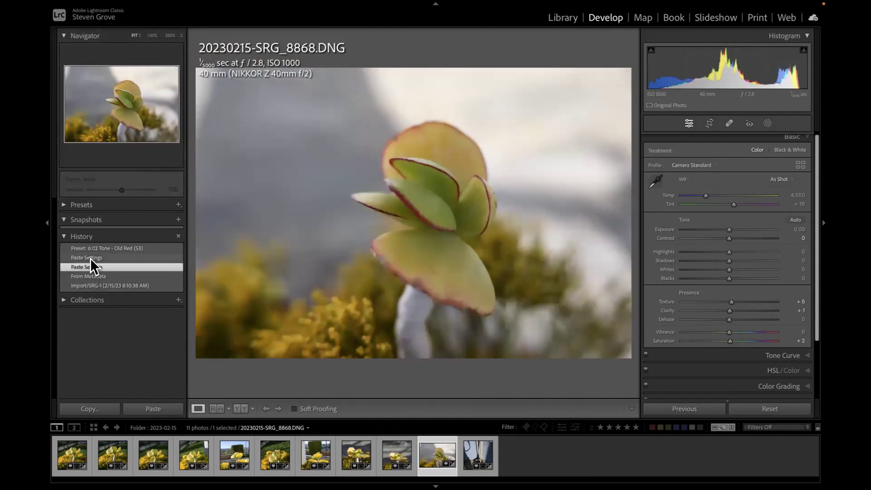
click(89, 255)
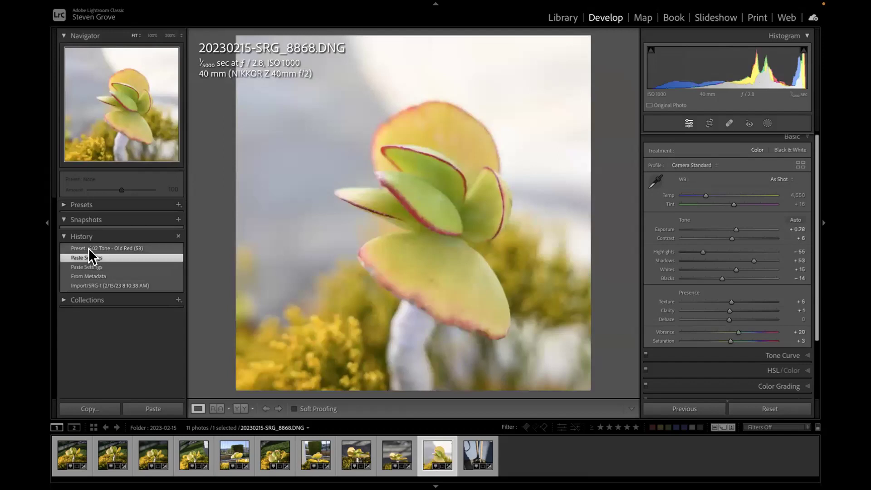
click(88, 248)
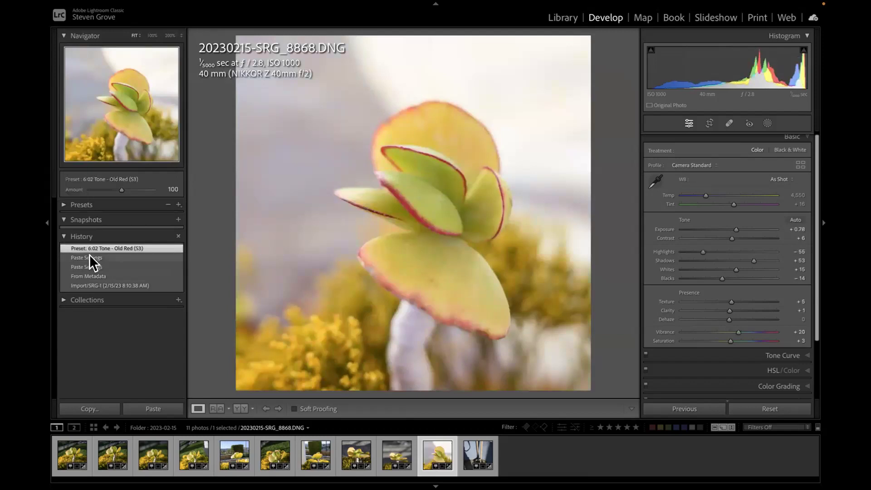
click(88, 257)
click(89, 267)
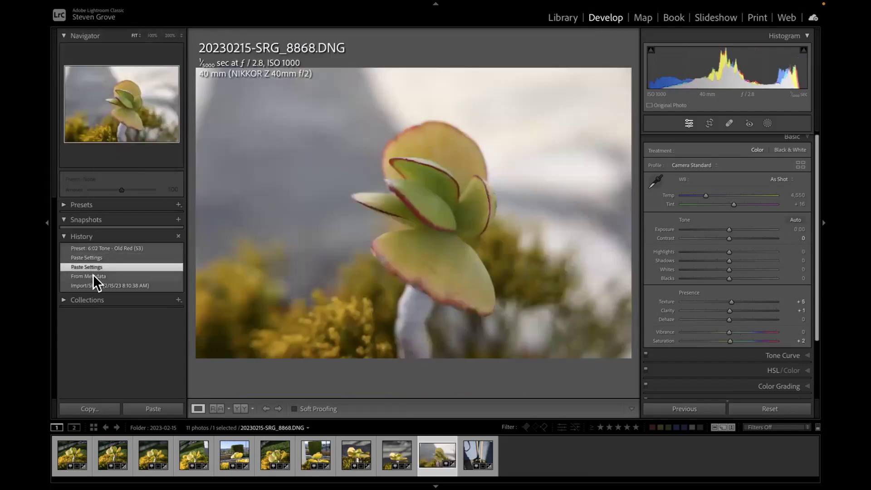
Recheck the cropped Paste Settings states, then settle on From Metadata (SRG-1, Highlights −100, Shadows +100).
click(91, 257)
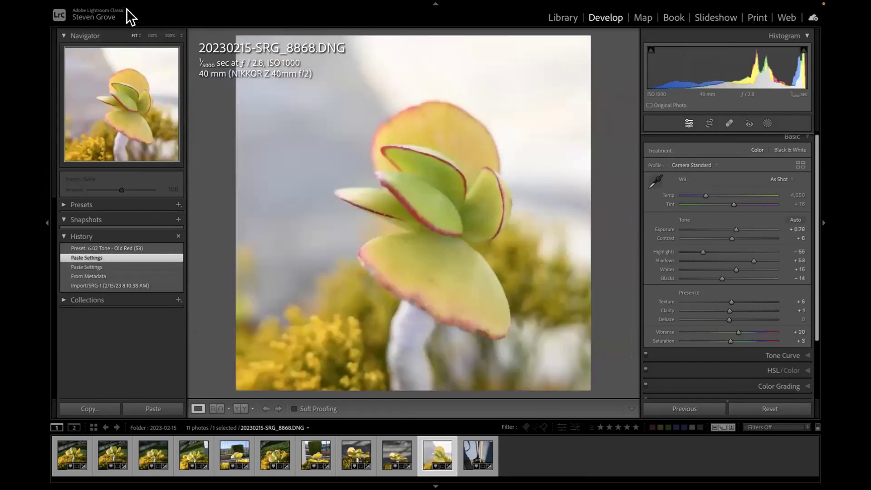
mouse_move(135, 3)
click(94, 274)
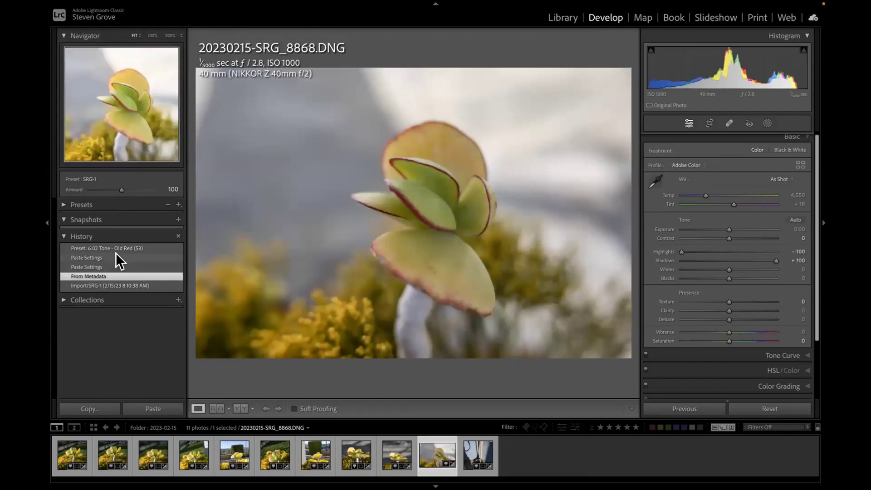
click(93, 257)
click(93, 267)
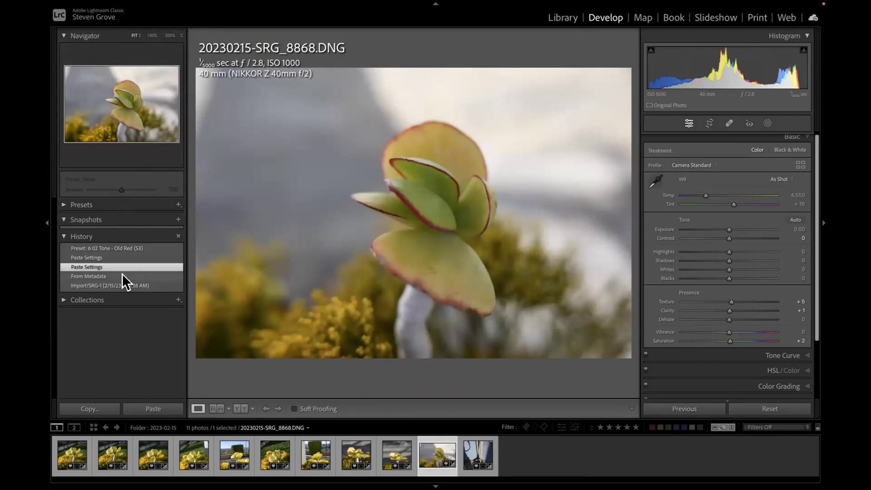
click(99, 276)
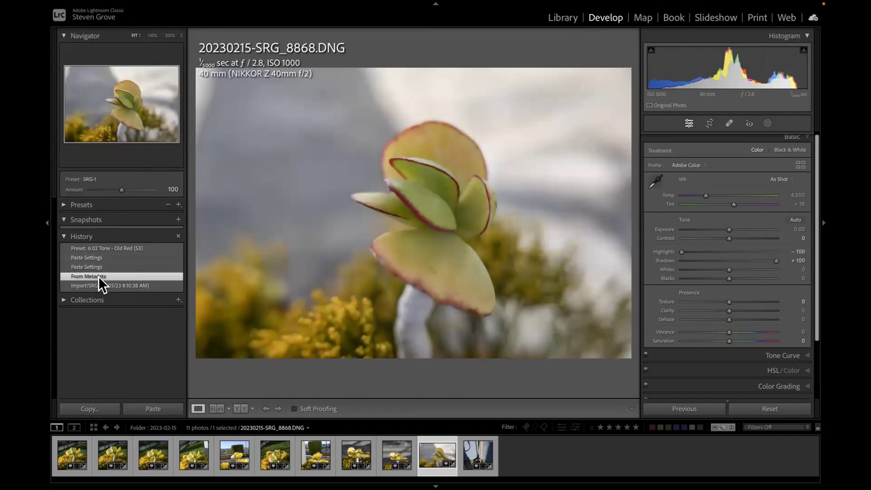
Export the photo as a quality-100 JPEG into a jpg subfolder with Rename To unchecked.
mouse_move(126, 4)
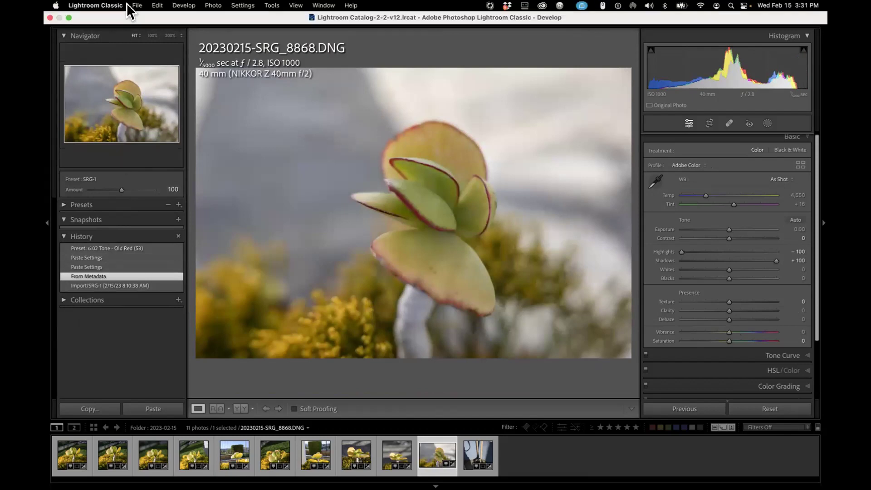
click(136, 5)
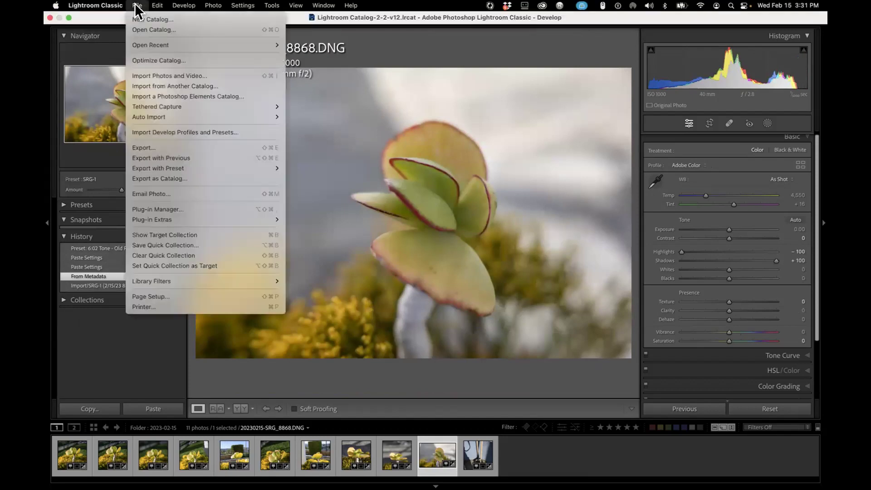
click(144, 148)
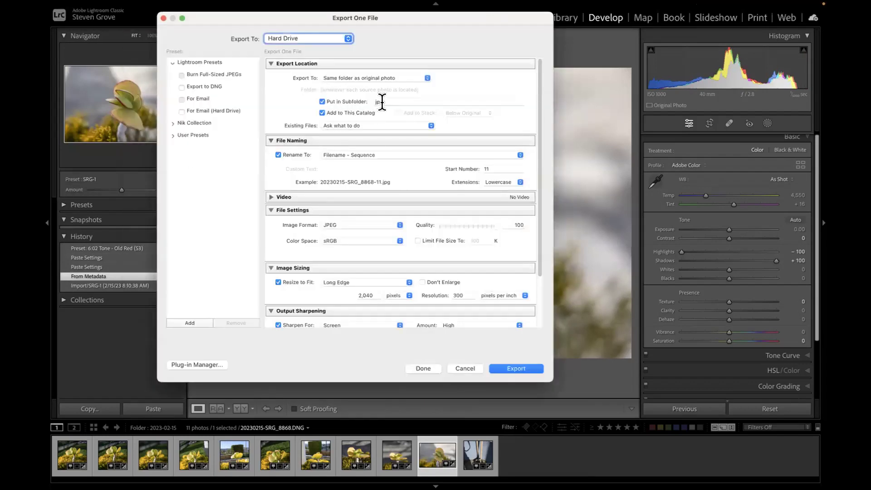
click(278, 154)
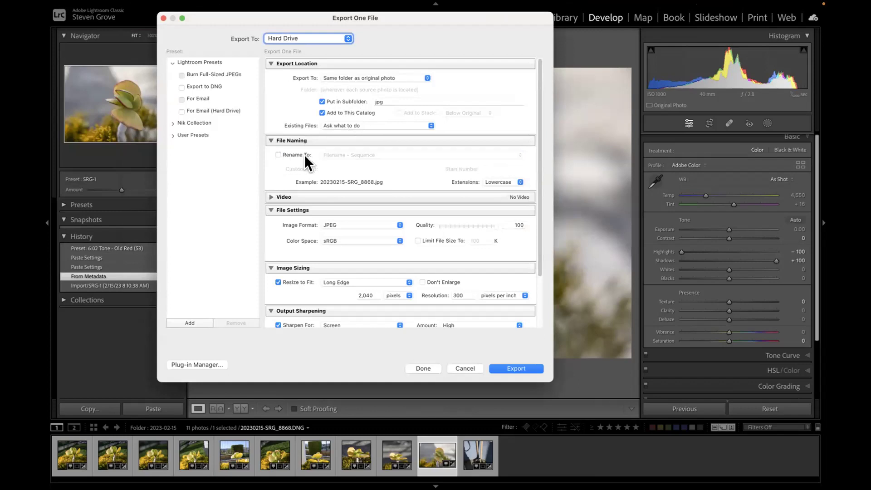
click(515, 366)
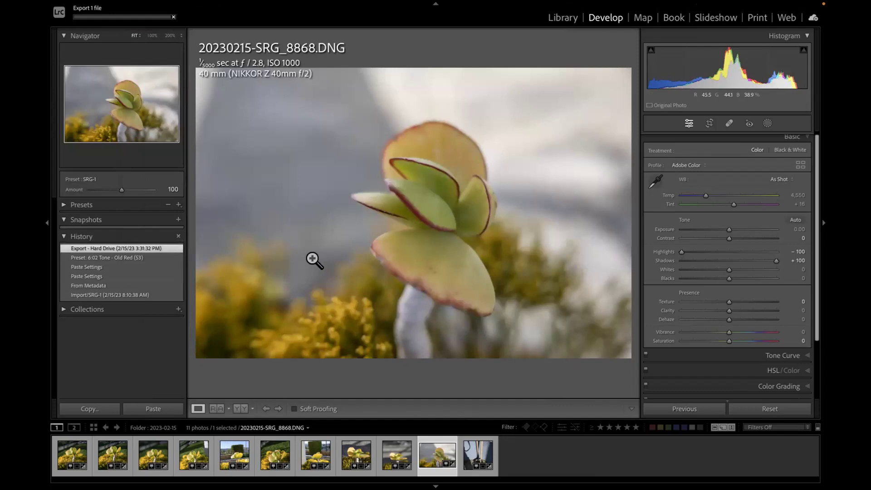
Return to the Old Red history state and re-export it with previous settings under a unique name.
click(97, 266)
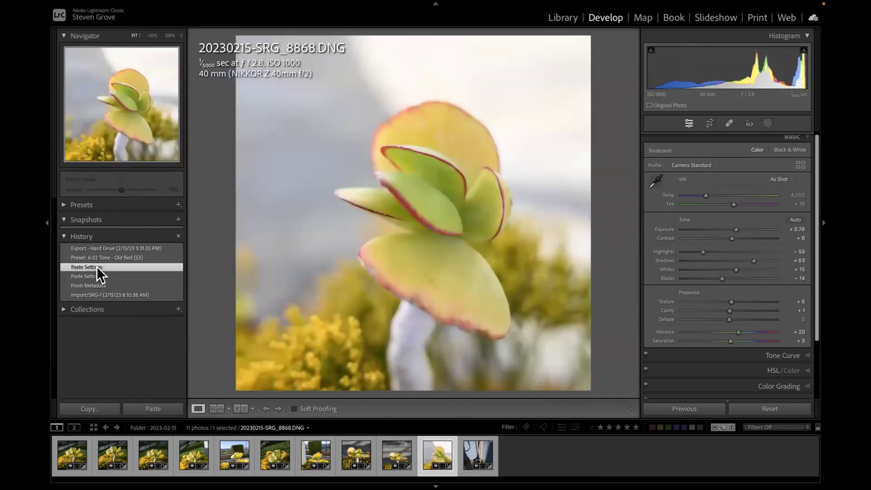
click(99, 257)
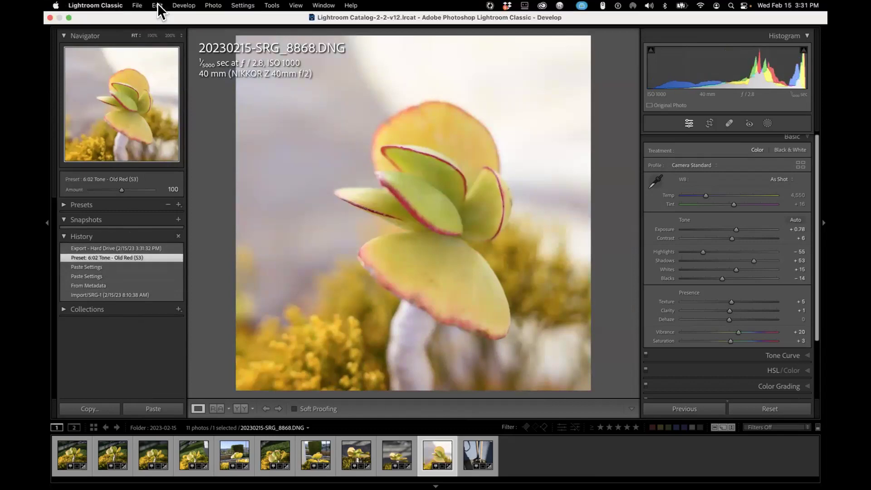
click(134, 6)
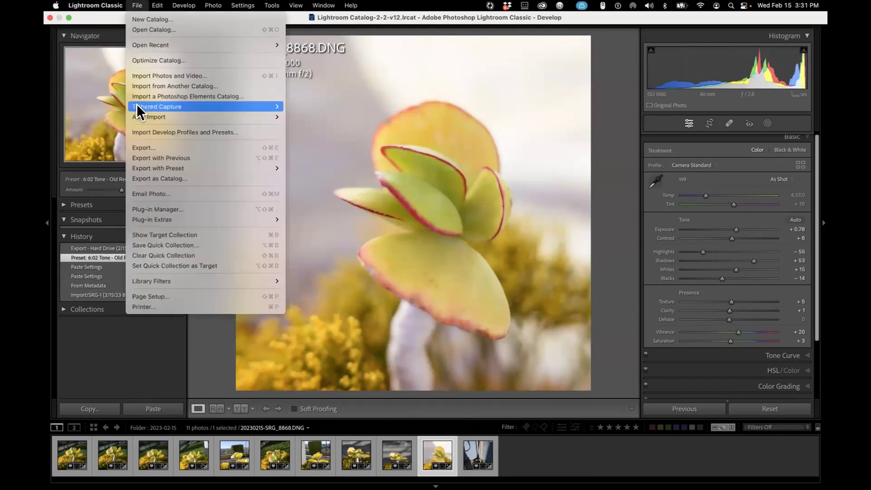
click(143, 157)
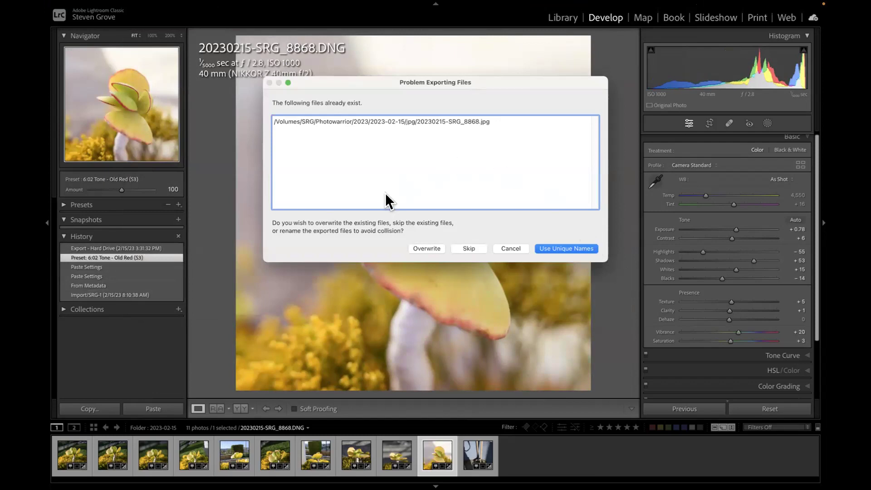
click(559, 248)
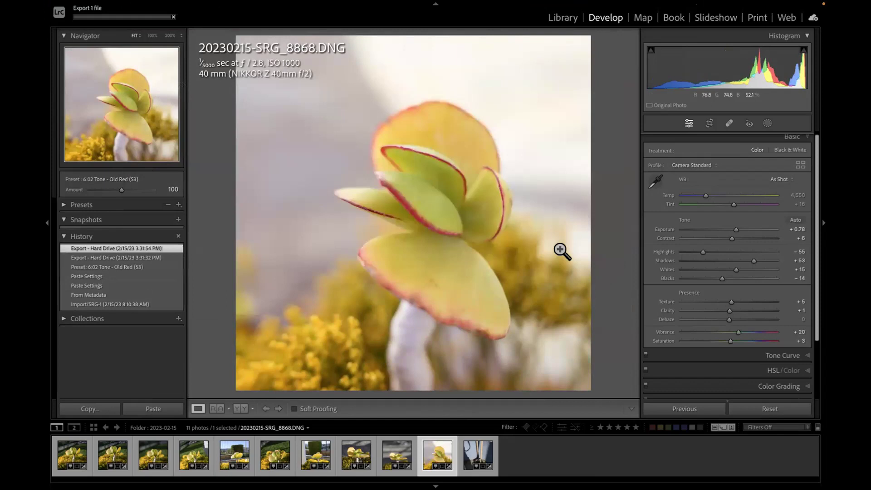
right_click(432, 154)
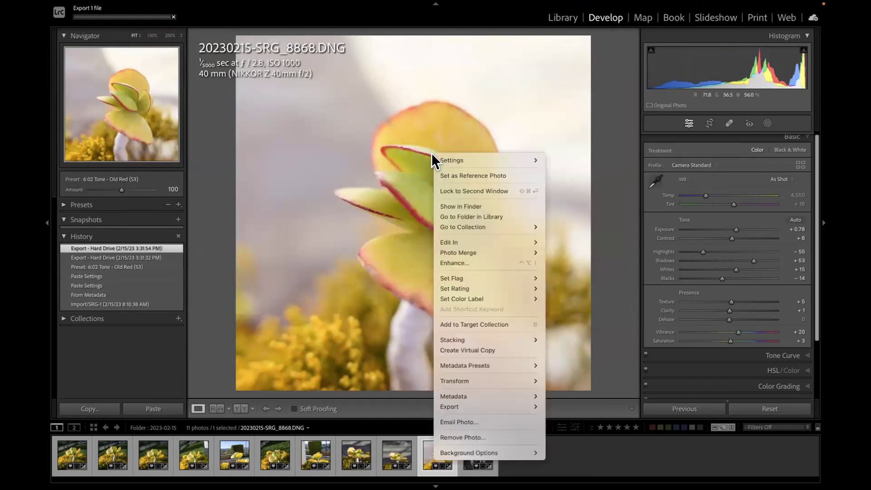
Go to the photo's folder, open the 2023-02-15 jpg subfolder and view both exports in Grid.
click(467, 213)
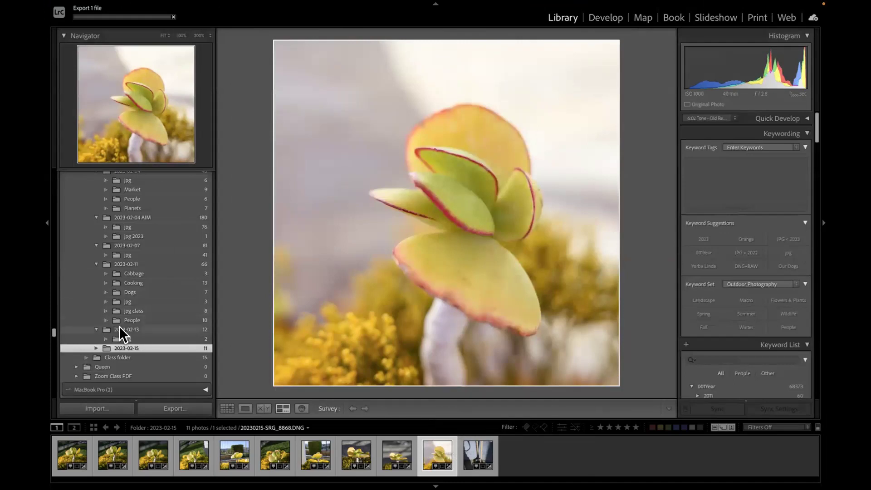
click(95, 347)
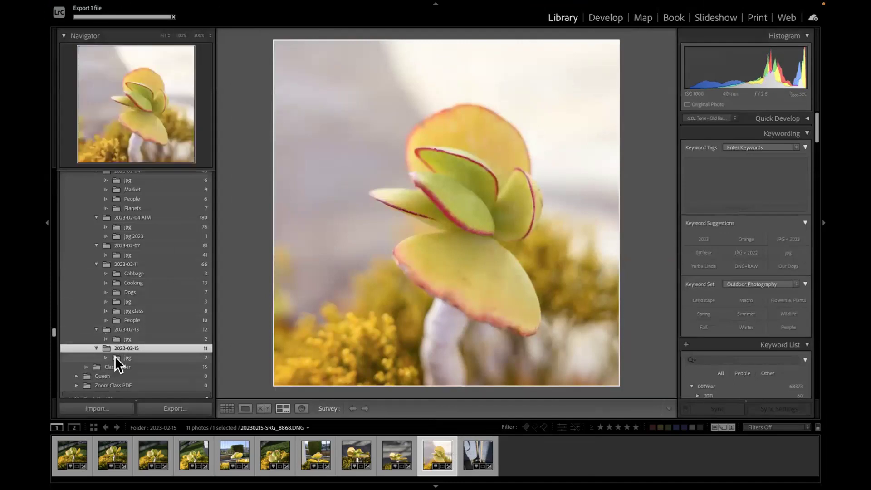
click(115, 356)
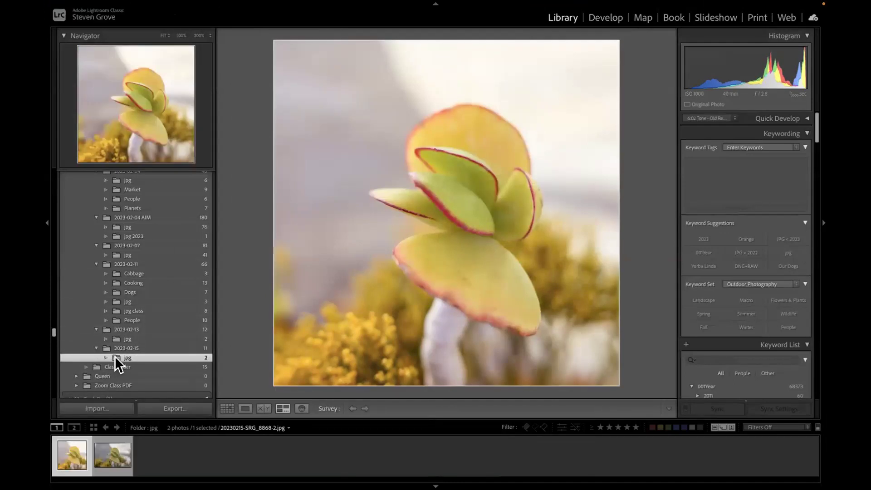
click(226, 409)
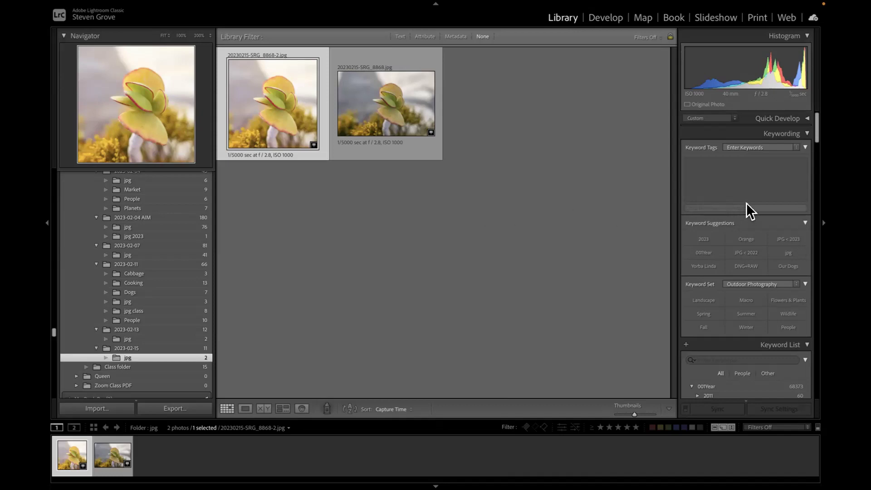
scroll(747, 204, down, 1)
scroll(747, 205, down, 20)
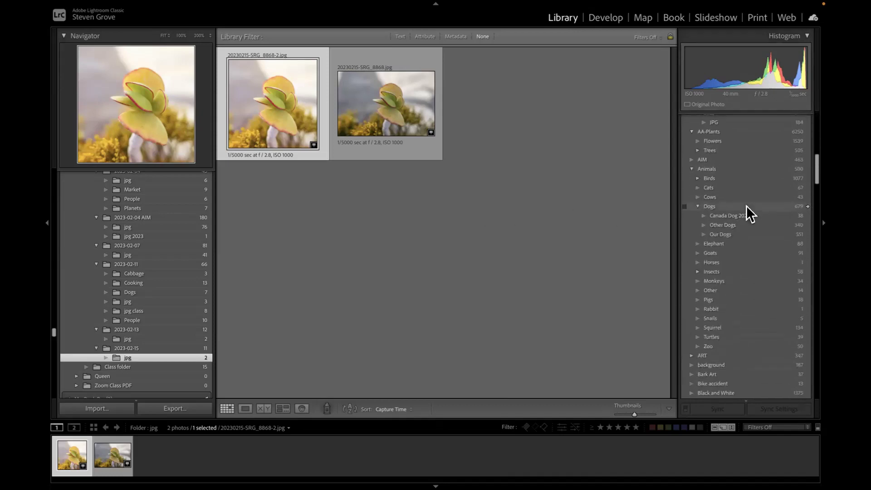
scroll(747, 206, down, 5)
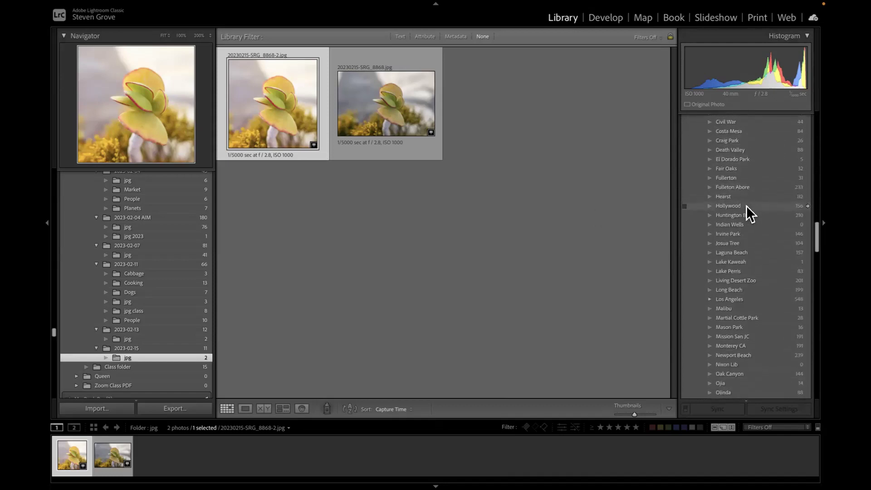
scroll(746, 206, up, 20)
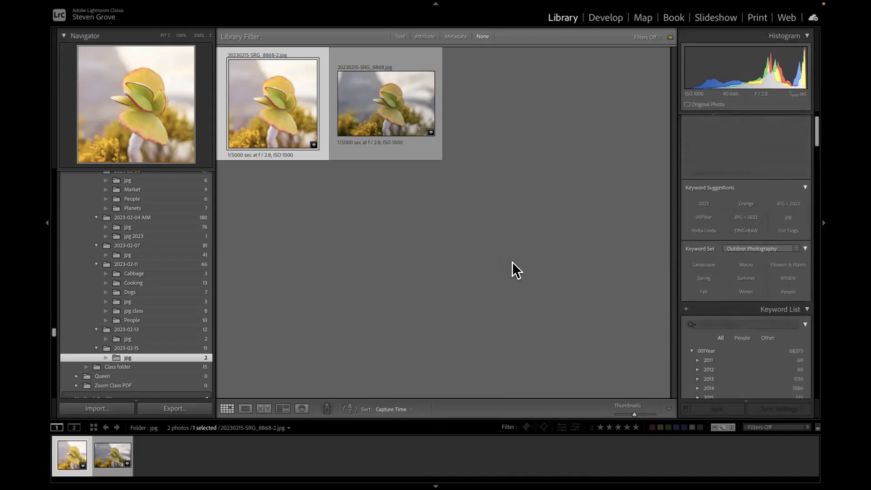
mouse_move(48, 317)
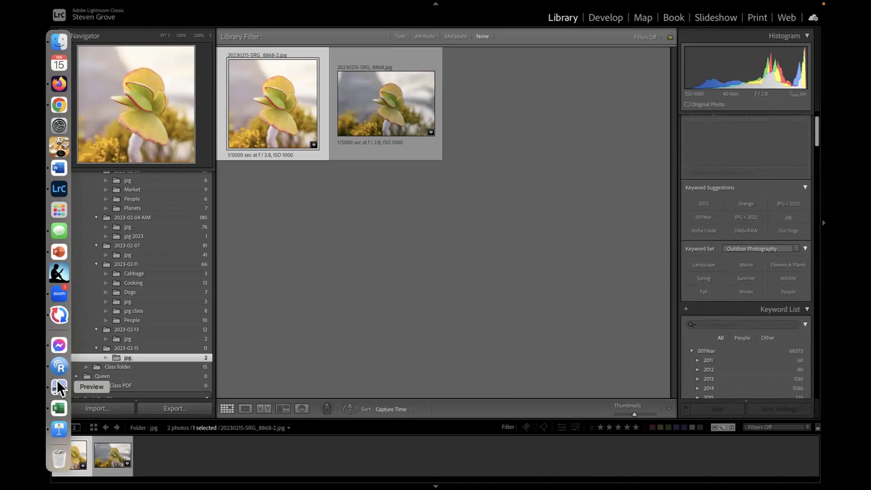
Switch to Keynote briefly, then return to Lightroom Classic's jpg subfolder grid.
click(53, 424)
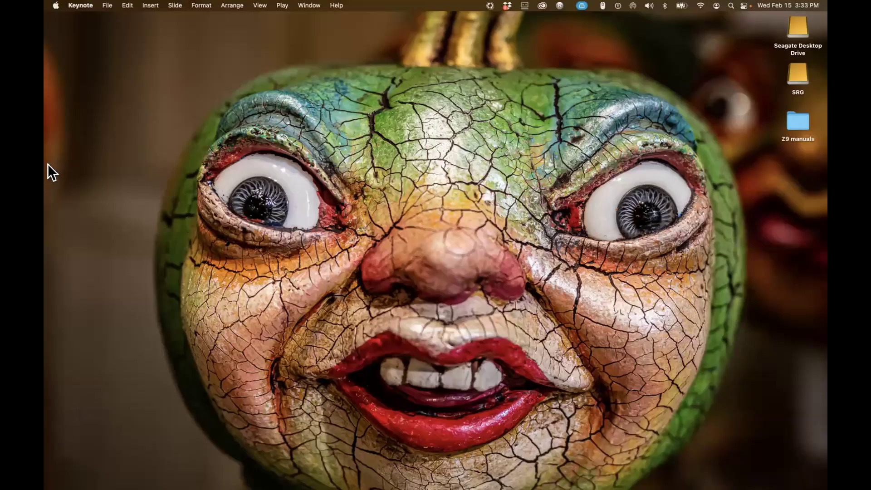
mouse_move(47, 165)
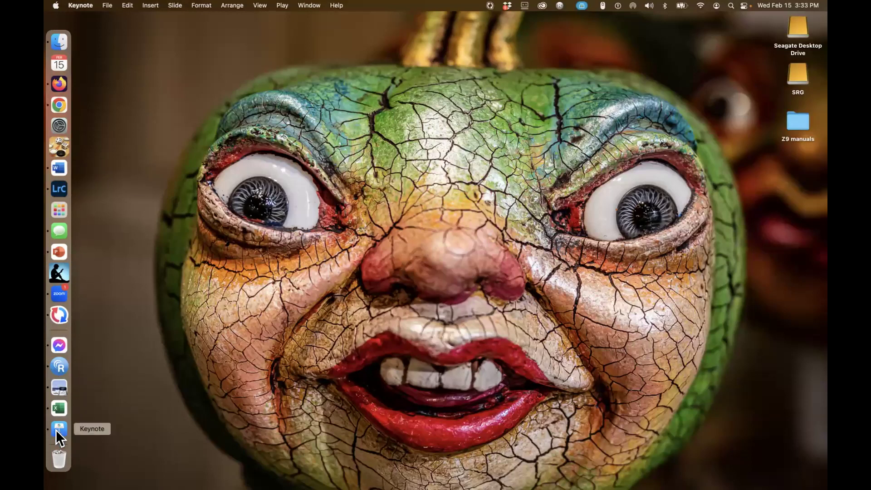
click(56, 186)
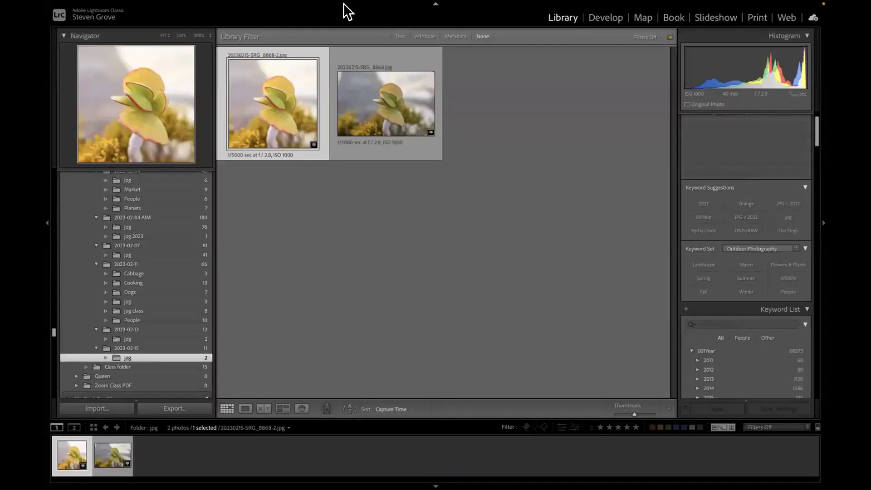
Open the first thumbnail, 20230215-SRG_8868-2.jpg, in Loupe view at full size.
double_click(268, 125)
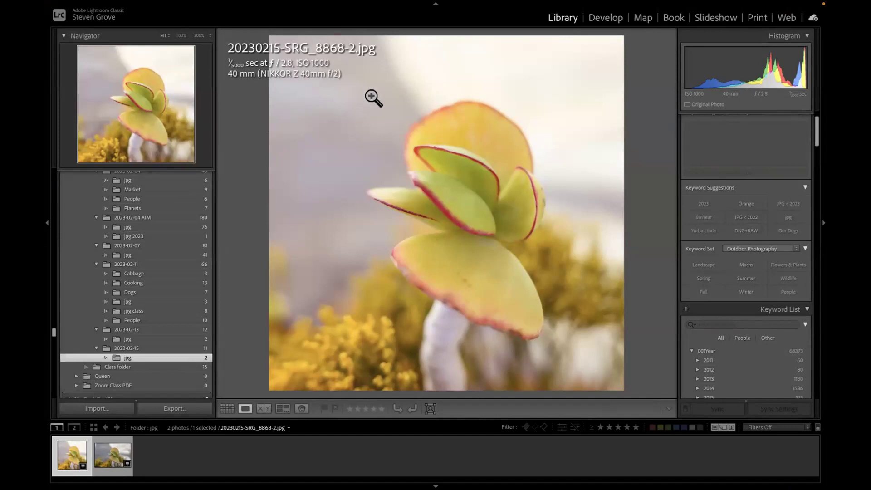
mouse_move(673, 3)
mouse_move(592, 3)
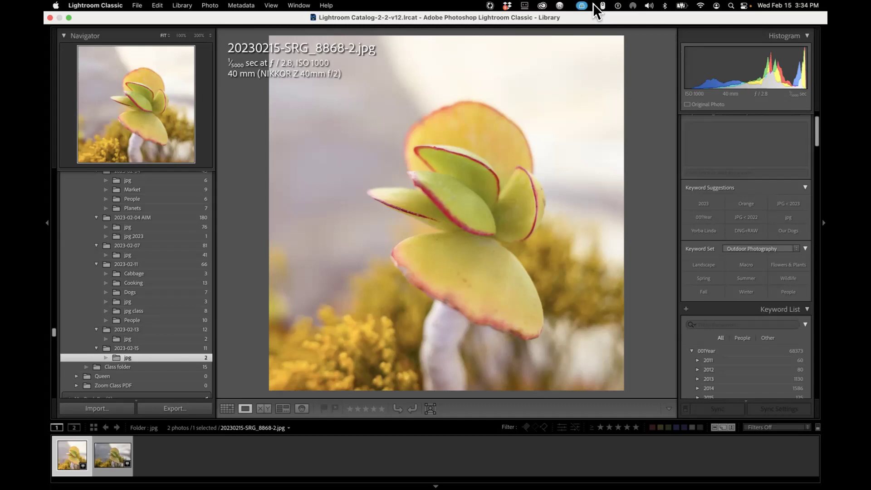
key(l)
key(Right)
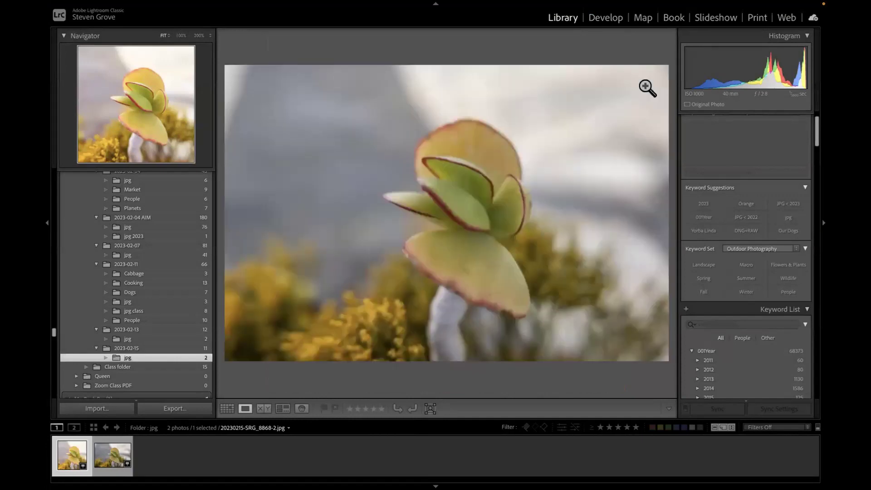
key(Left)
key(i)
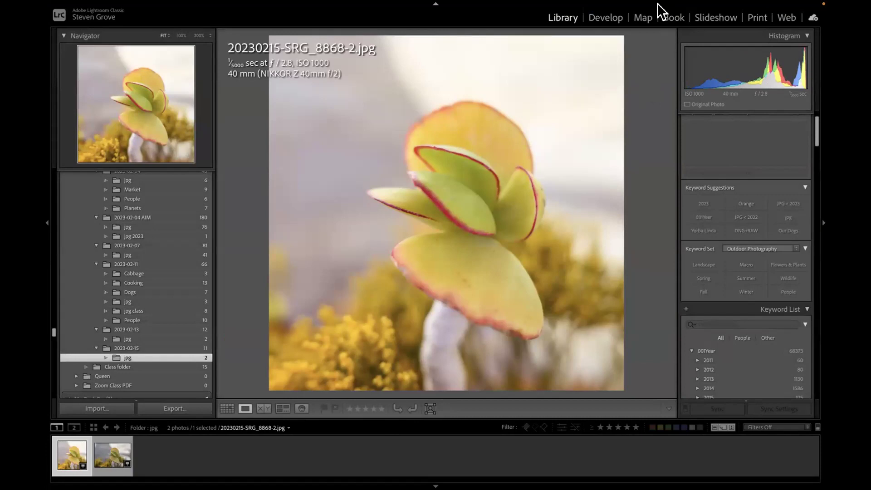
Select 20230215-SRG_8868.DNG in the 2023-02-15 folder and open it in Develop.
mouse_move(657, 3)
mouse_move(670, 6)
click(159, 346)
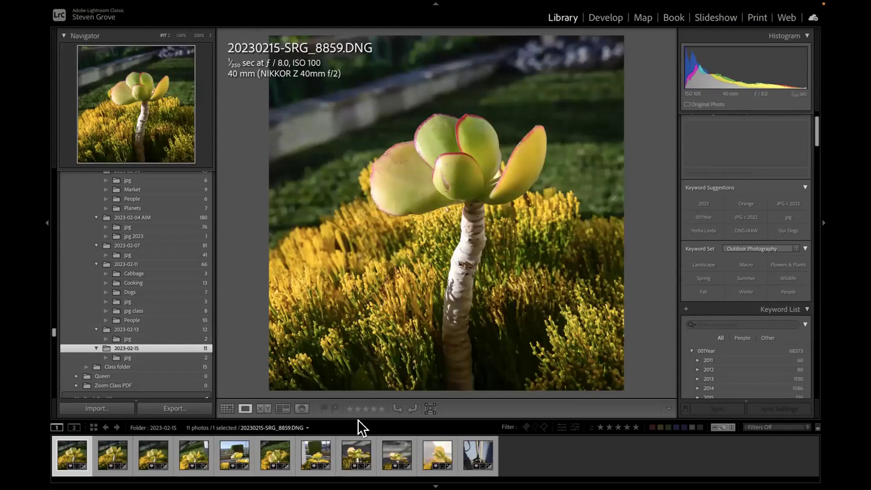
click(434, 456)
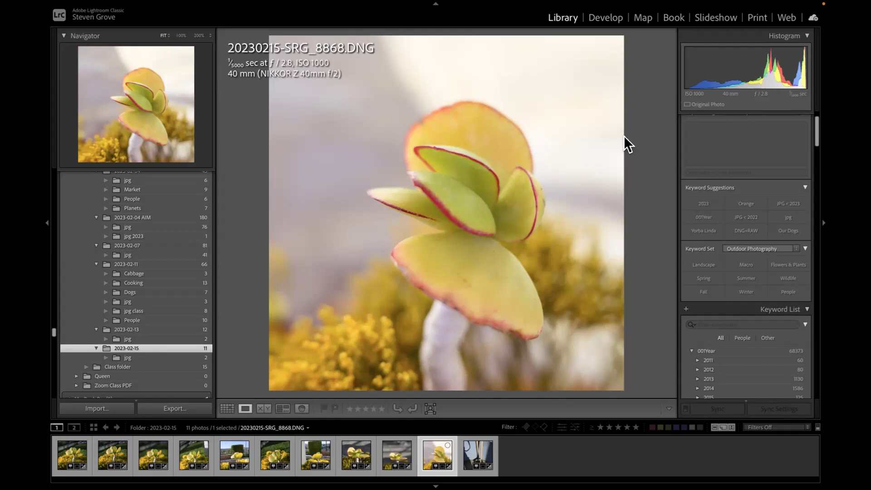
click(599, 17)
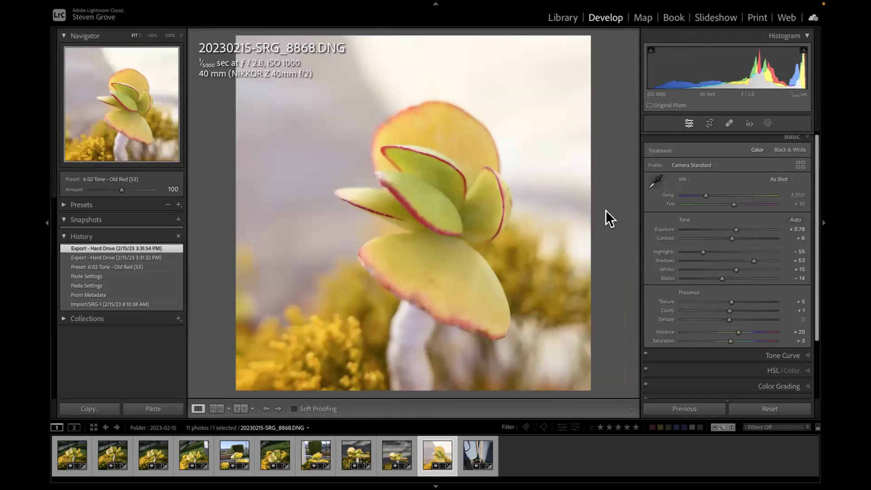
scroll(667, 191, down, 1)
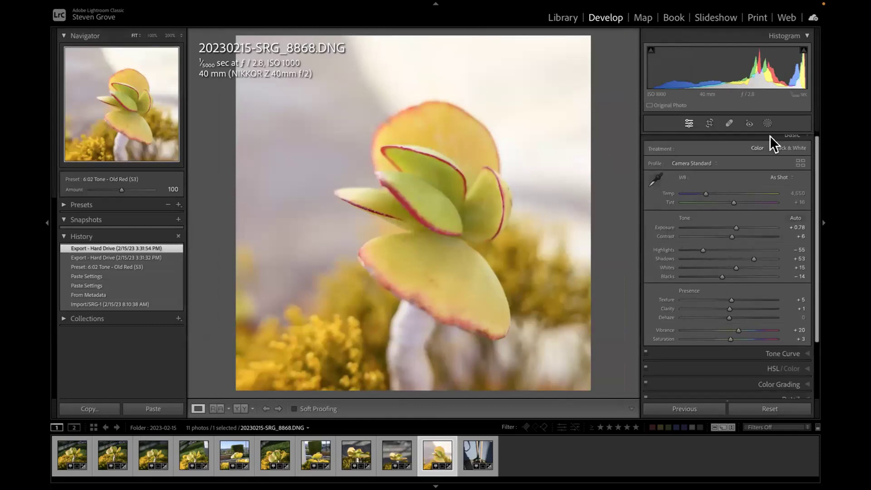
scroll(770, 137, up, 1)
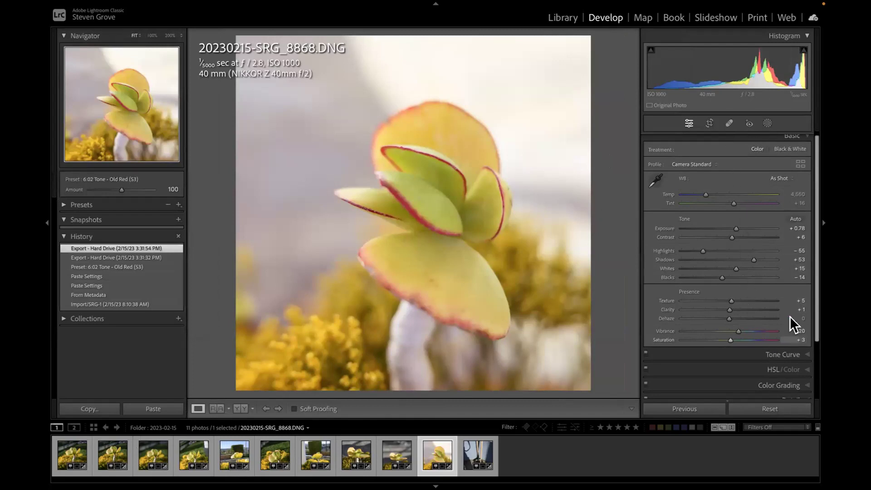
drag(815, 242, 812, 192)
drag(816, 235, 813, 314)
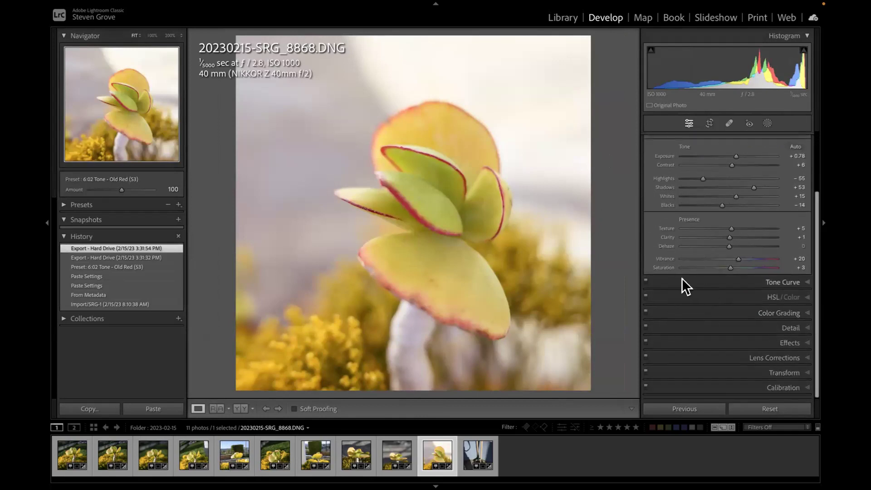
click(774, 281)
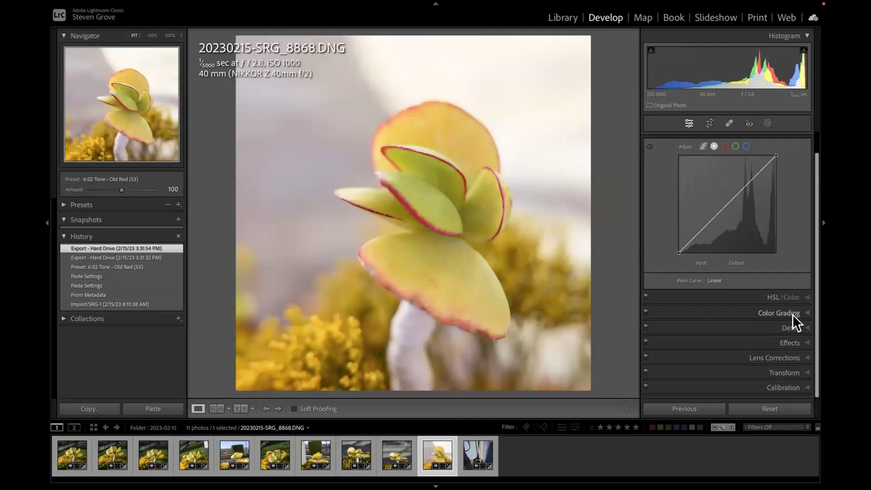
click(796, 345)
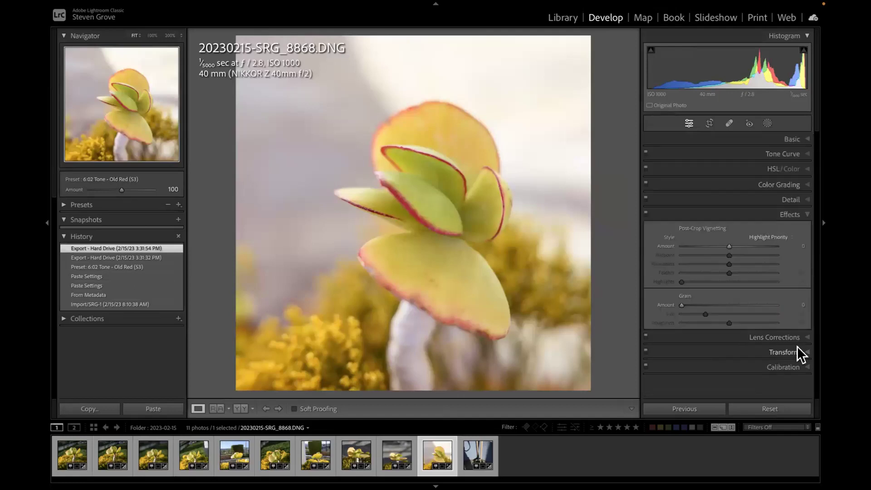
click(794, 137)
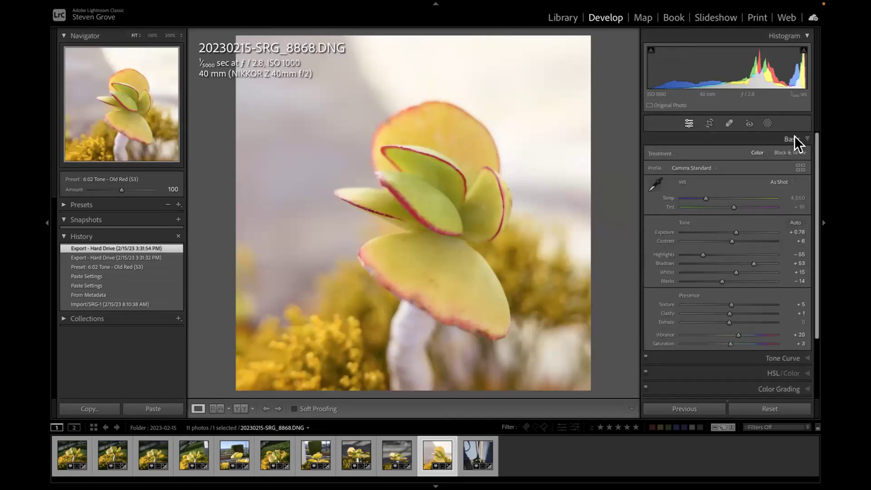
right_click(684, 357)
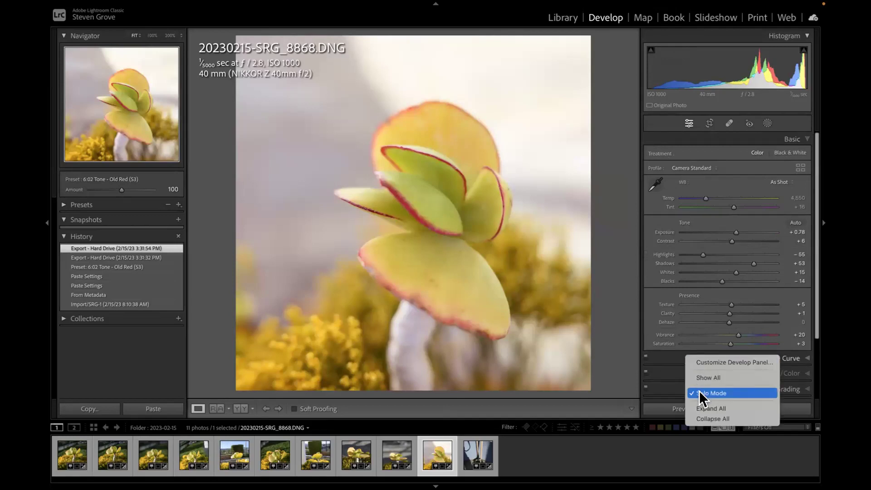
click(666, 358)
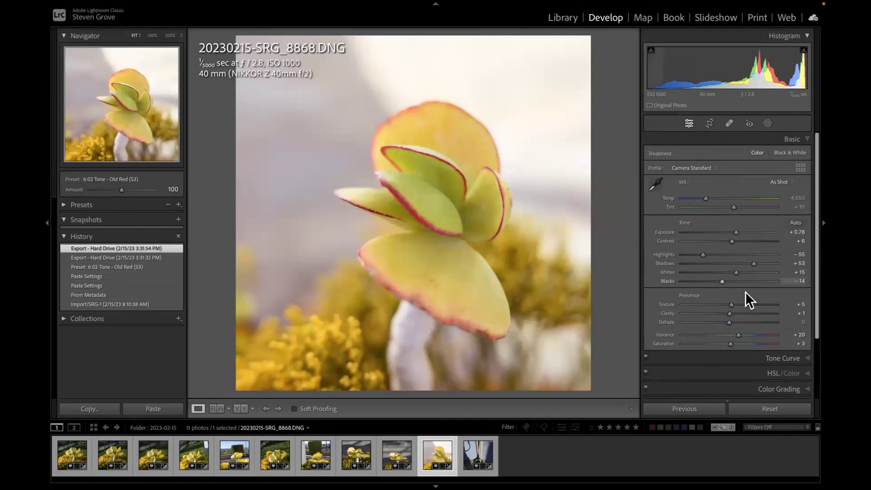
Apply Auto tone (Shadows +30, Blacks −35) and warm the Temp slider to about 4.6K.
click(794, 222)
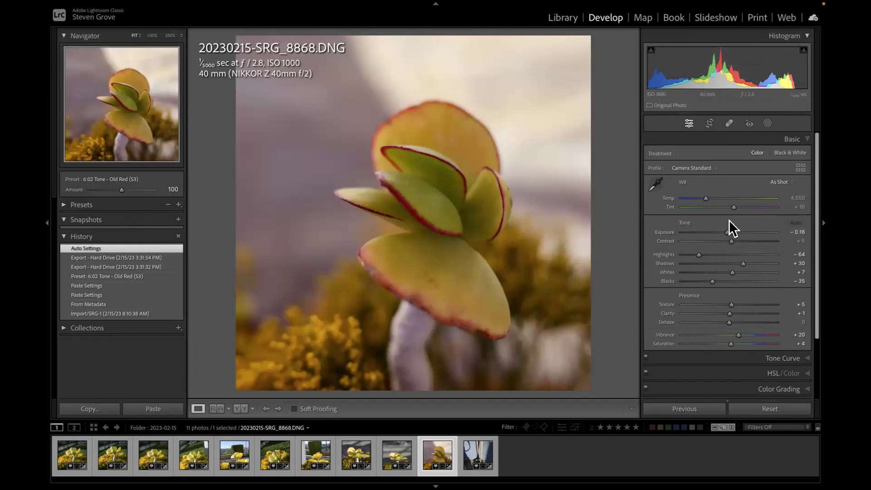
scroll(721, 213, down, 1)
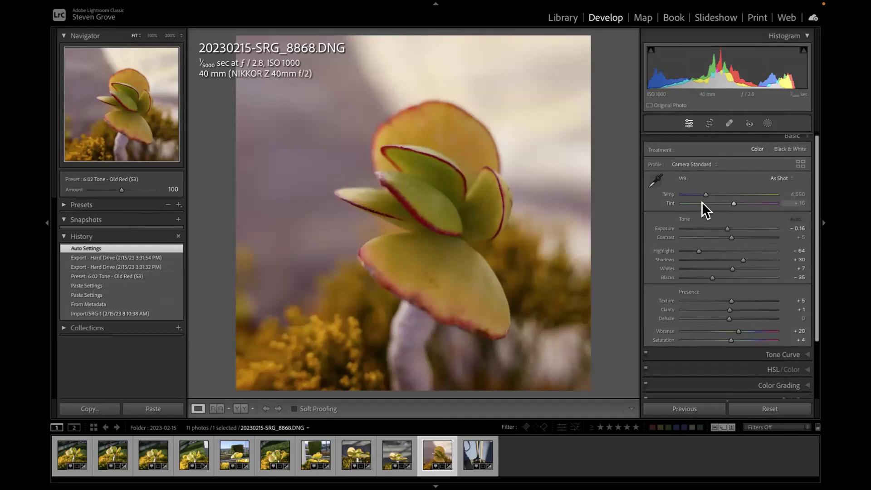
mouse_move(703, 193)
mouse_down()
mouse_move(717, 194)
mouse_move(690, 194)
mouse_move(701, 195)
mouse_up()
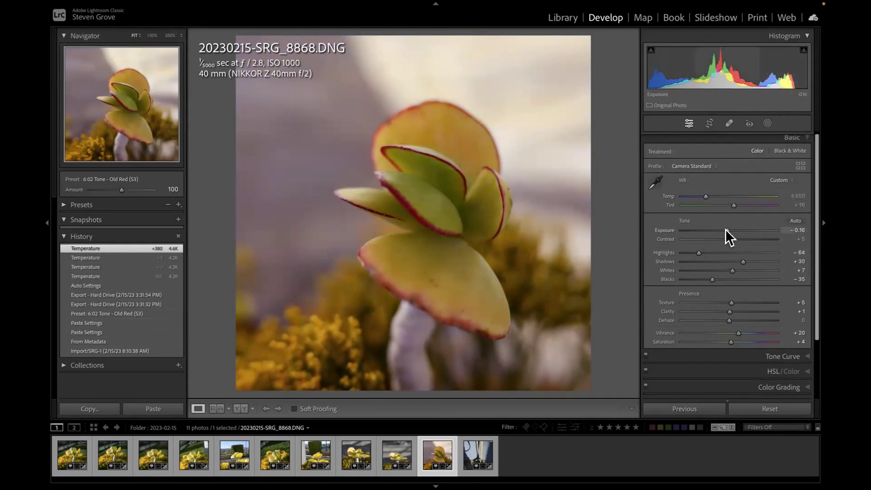
Set Exposure −0.30, Highlights −100, Shadows +100 and Whites +52 in the Basic panel.
drag(726, 230, 726, 230)
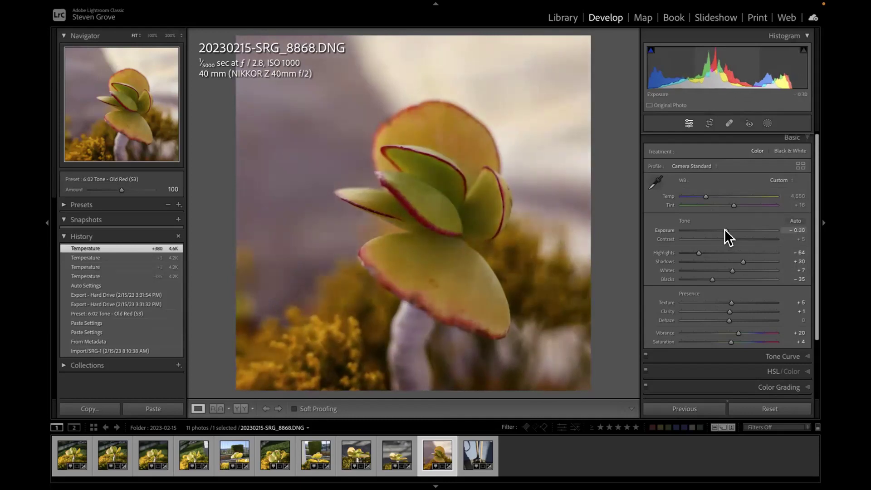
drag(725, 230, 669, 253)
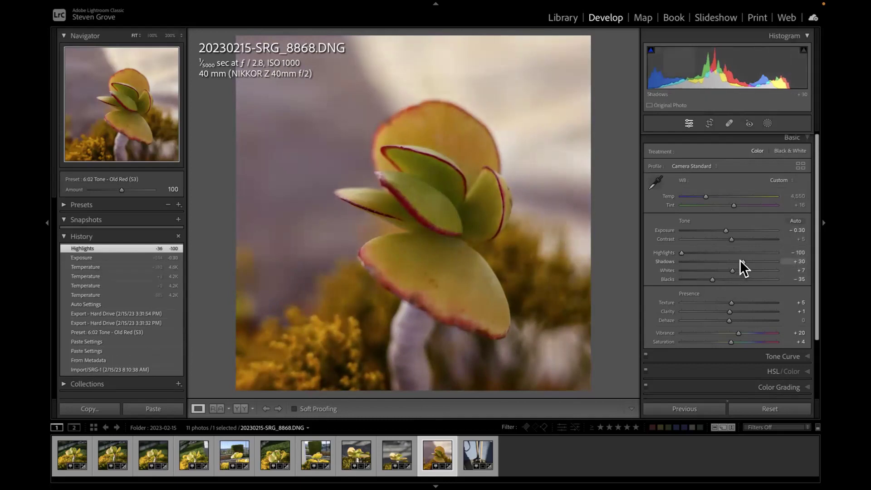
drag(742, 260, 804, 261)
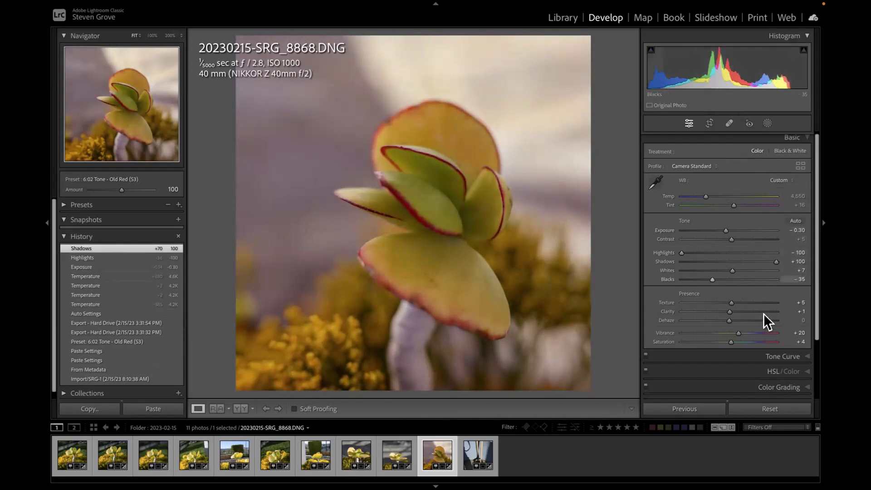
drag(730, 268, 752, 267)
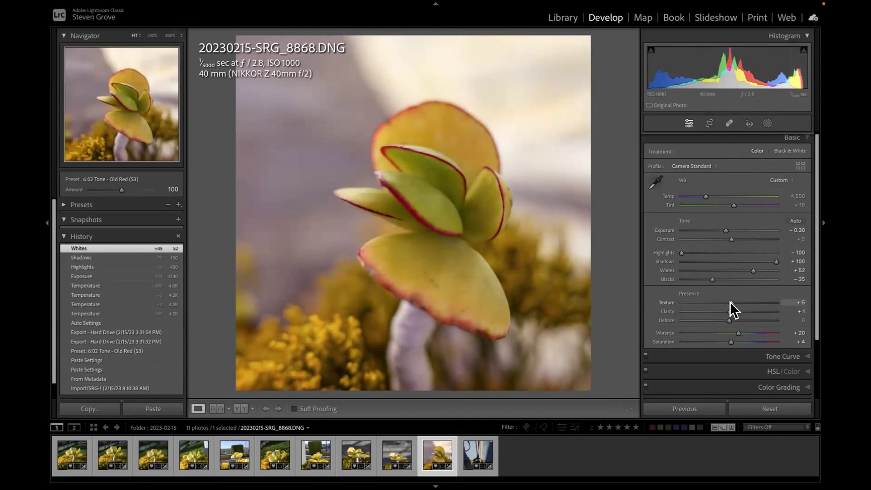
In the Basic panel, set Texture +66, Clarity +62 and Dehaze +4.
drag(731, 301, 764, 300)
drag(711, 313, 730, 314)
scroll(730, 312, down, 2)
scroll(731, 312, down, 2)
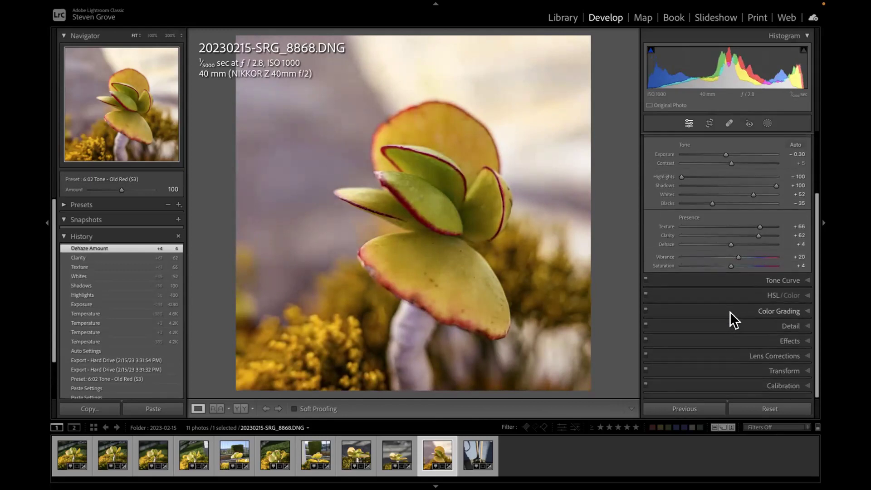
Apply the Medium Contrast preset to the Tone Curve's point curve.
click(752, 281)
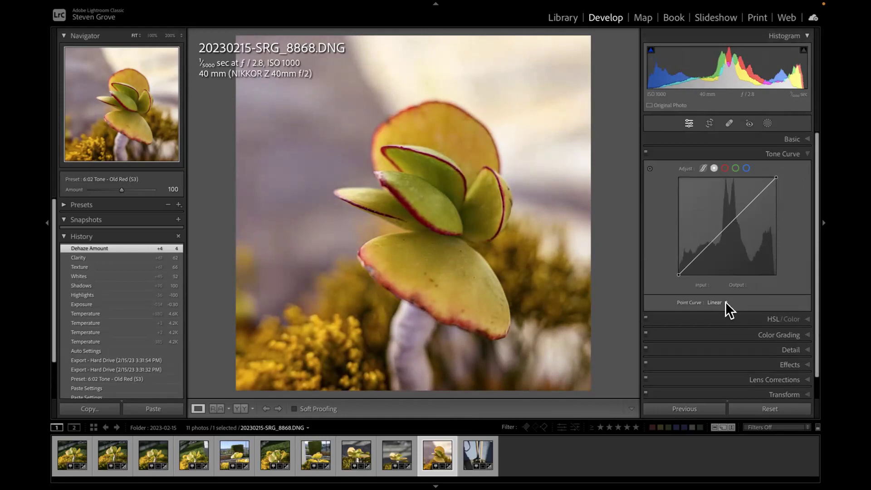
click(726, 301)
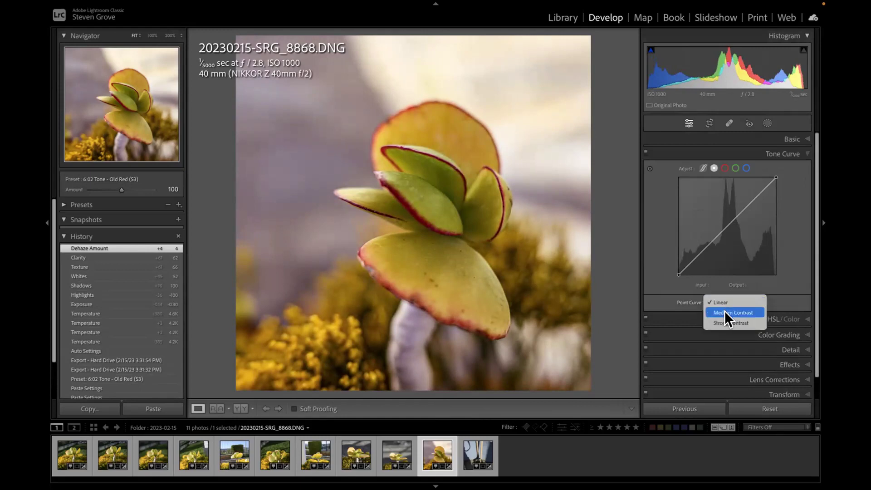
click(726, 312)
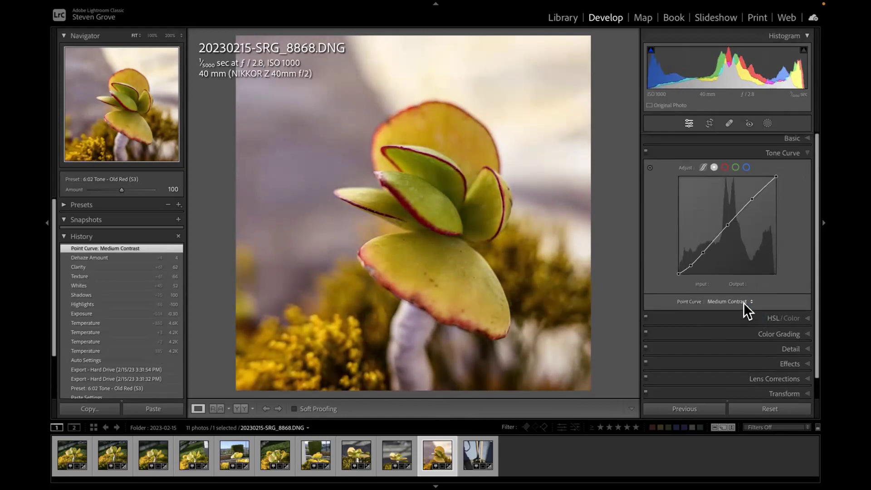
Color-grade with midtone hue 81 and luminance +49, shadow luminance −24, and highlight luminance +15.
click(808, 333)
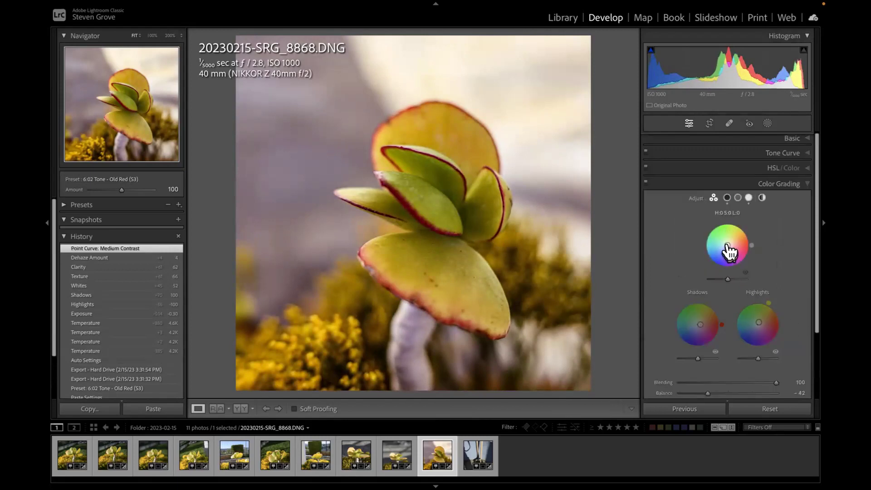
mouse_move(728, 245)
mouse_down()
mouse_move(717, 248)
mouse_move(736, 249)
mouse_move(730, 238)
mouse_move(727, 245)
mouse_up()
drag(726, 279, 733, 278)
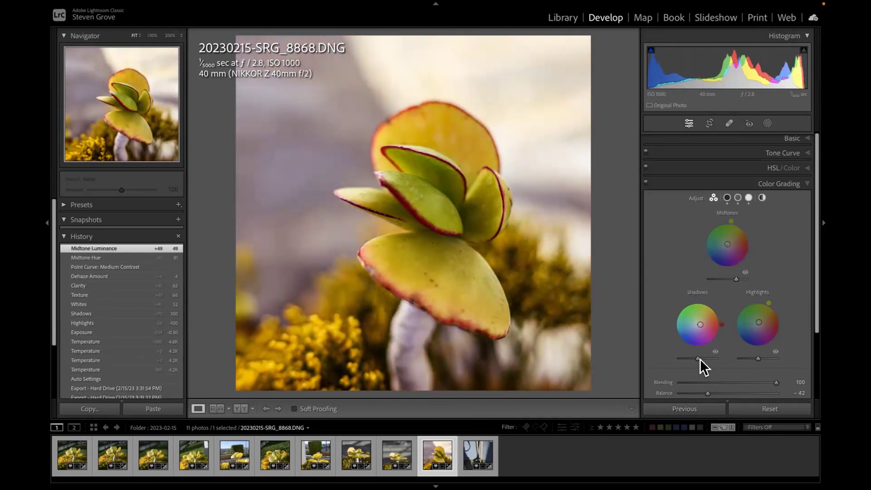
drag(699, 358, 693, 358)
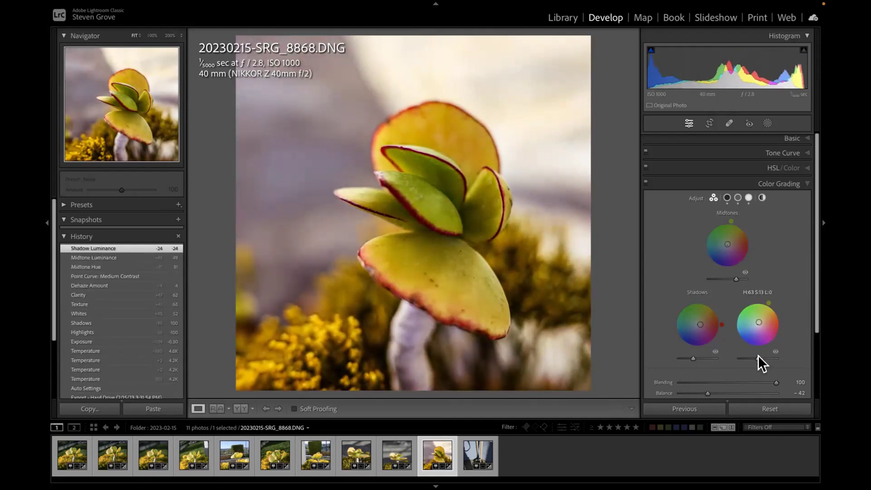
mouse_move(758, 355)
mouse_down()
mouse_move(748, 355)
mouse_move(760, 353)
mouse_up()
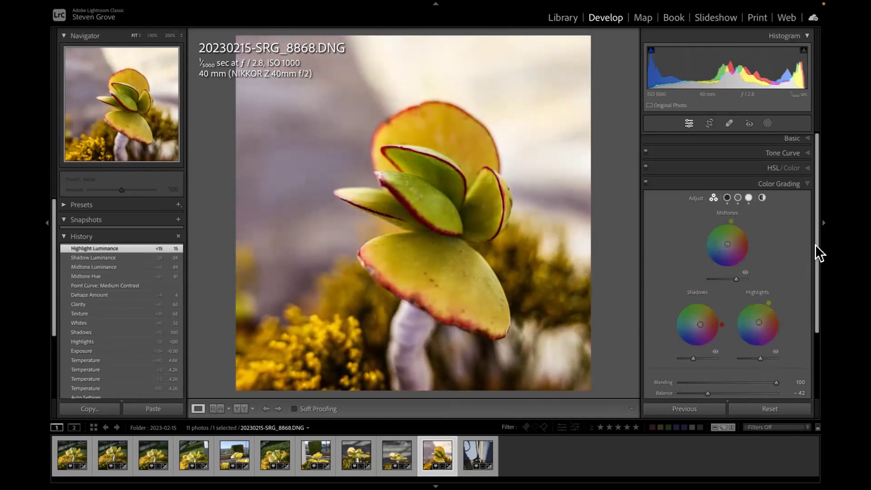
drag(815, 244, 815, 289)
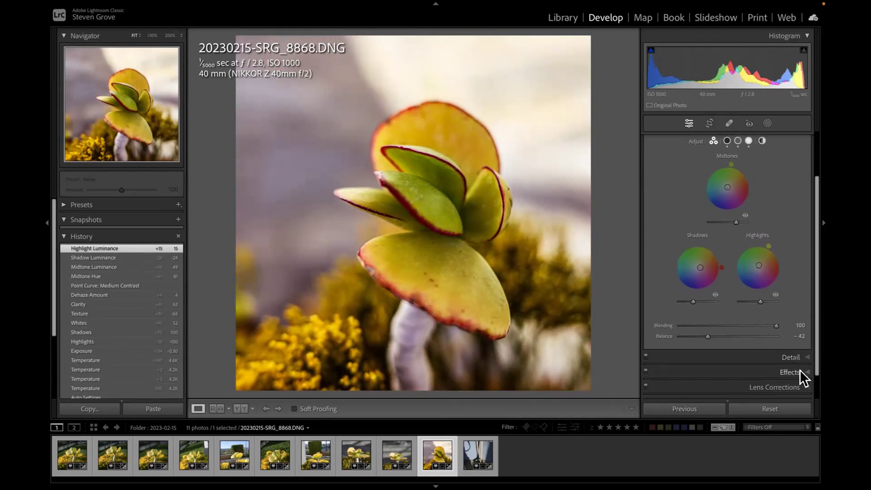
Set the Post-Crop Vignetting Amount to −11 to darken the photo's edges.
click(800, 370)
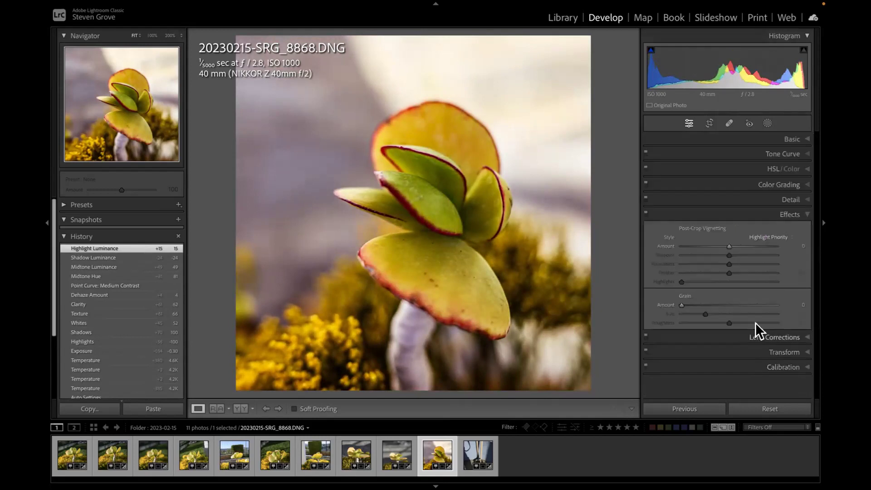
drag(728, 246, 725, 246)
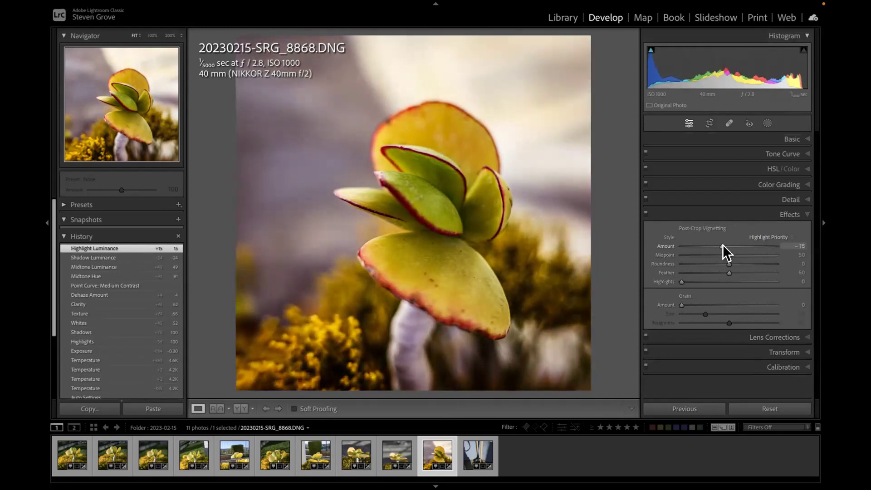
drag(725, 245, 726, 246)
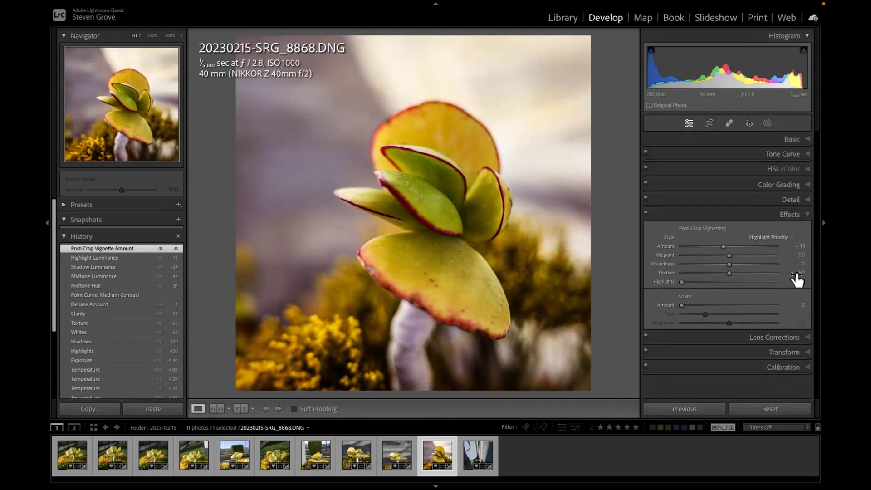
click(775, 138)
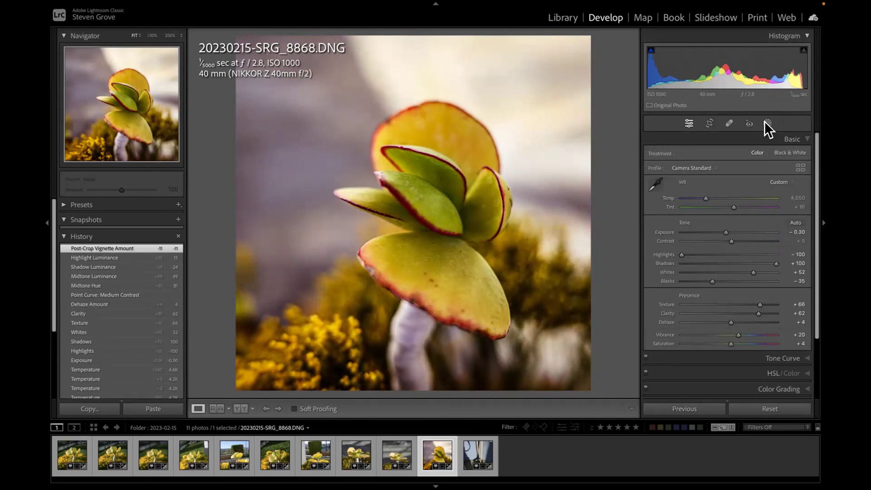
Add an automatic Background mask and try a brighter exposure on it.
click(766, 122)
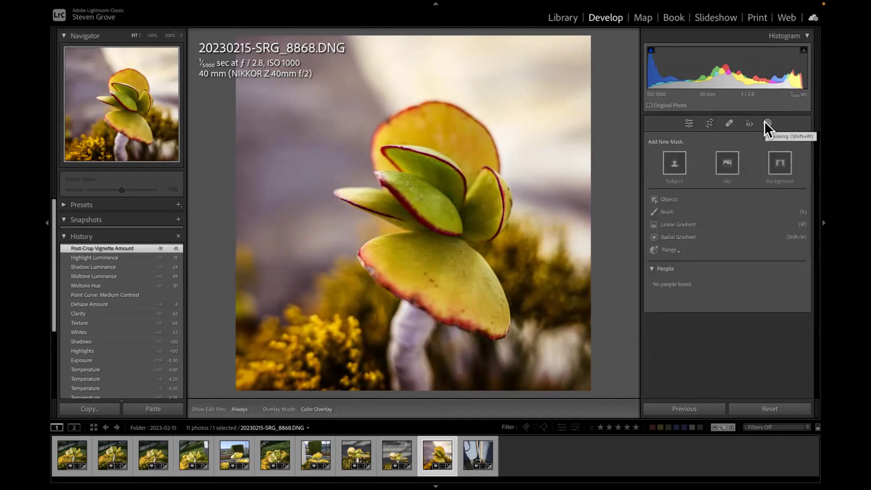
click(779, 165)
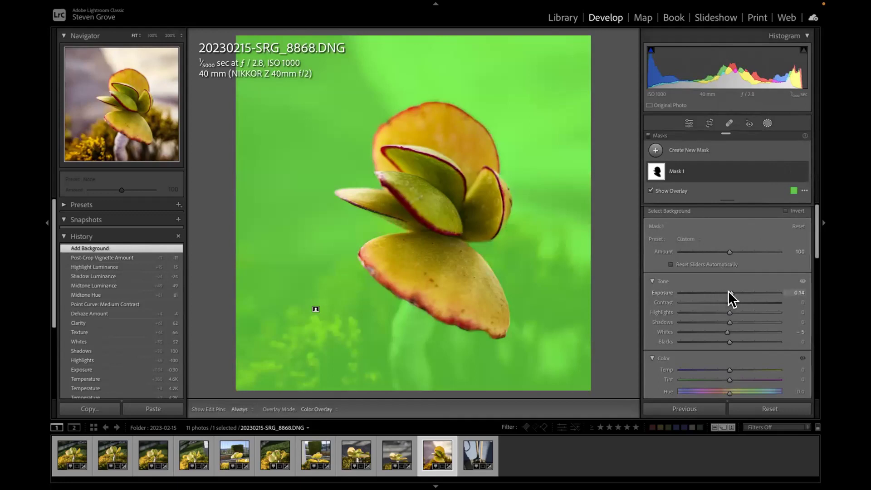
key(o)
mouse_move(731, 291)
mouse_down()
mouse_move(760, 290)
mouse_move(658, 298)
mouse_move(721, 292)
mouse_up()
key(o)
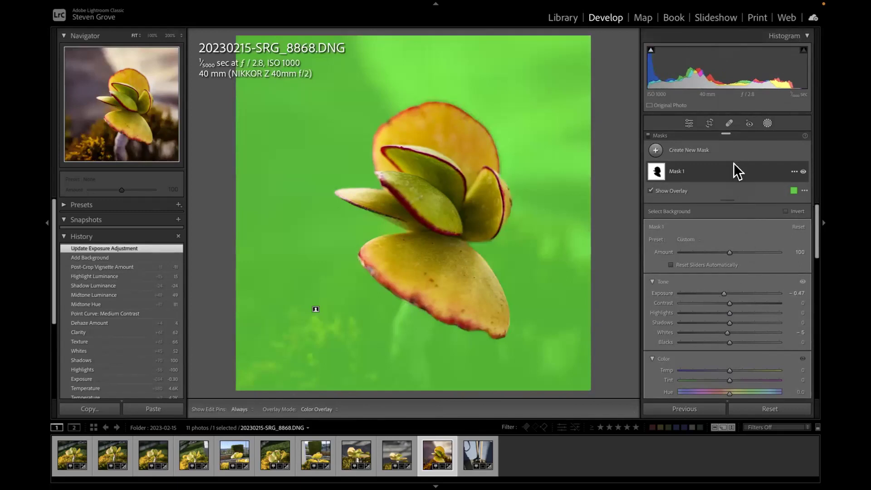
Invert Mask 1 so it covers the plant, and set its exposure to 0.17.
click(793, 171)
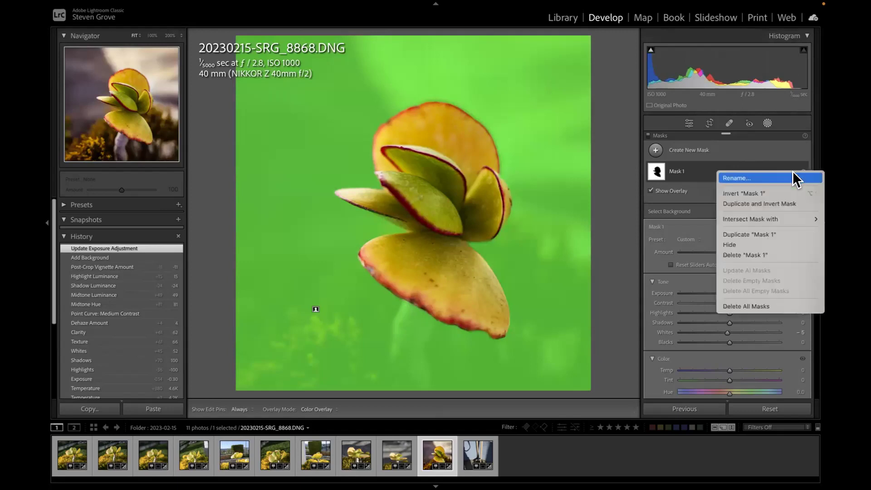
click(763, 195)
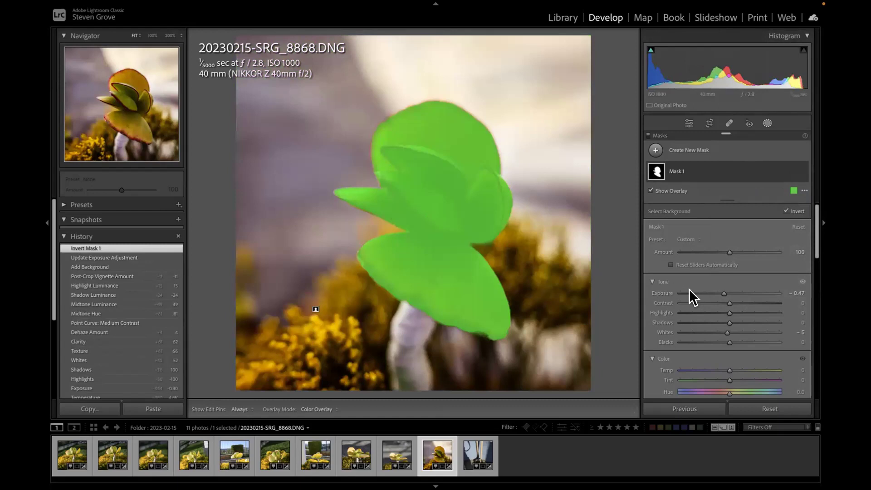
key(o)
drag(723, 293, 731, 293)
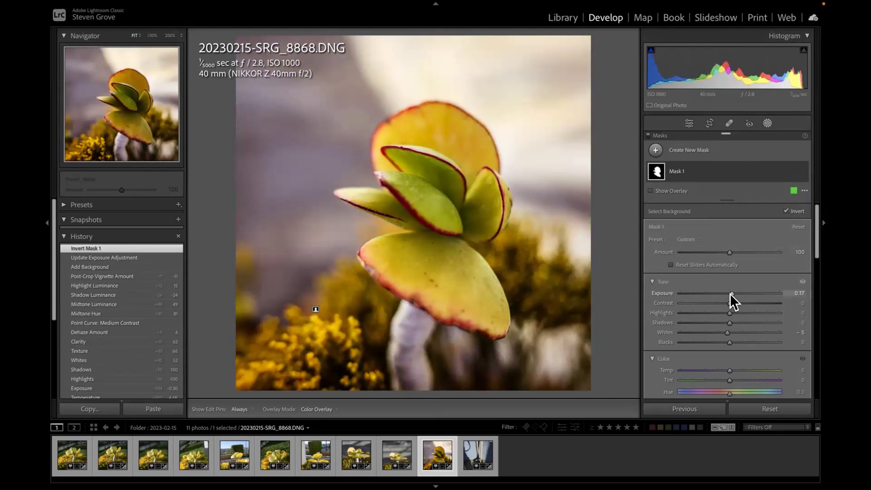
key(o)
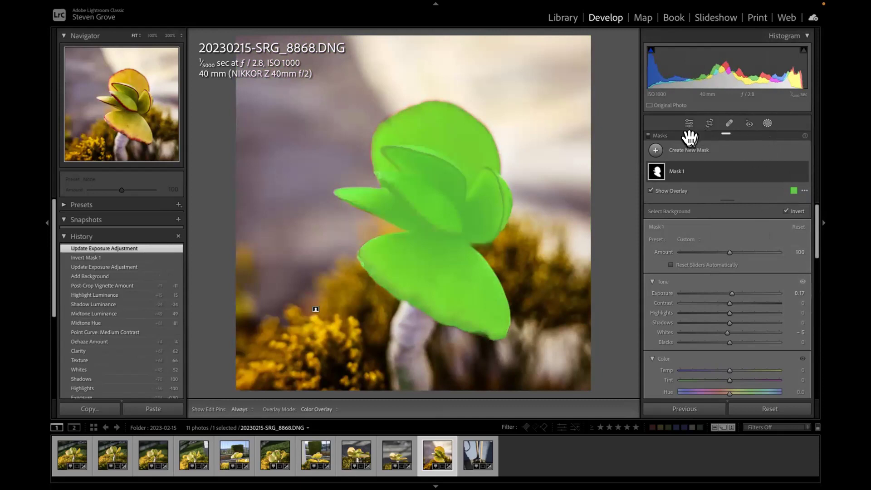
Create an Objects mask by brushing over the succulent's stem, with exposure left at 0.00.
click(655, 150)
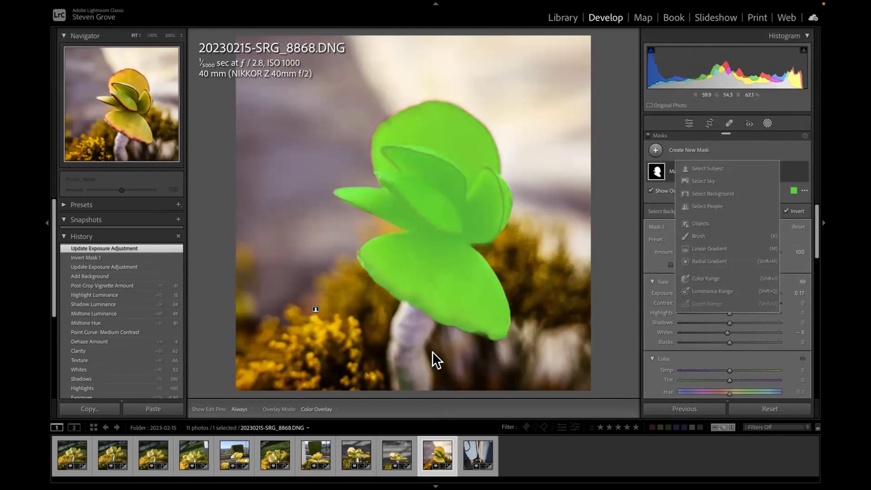
click(698, 223)
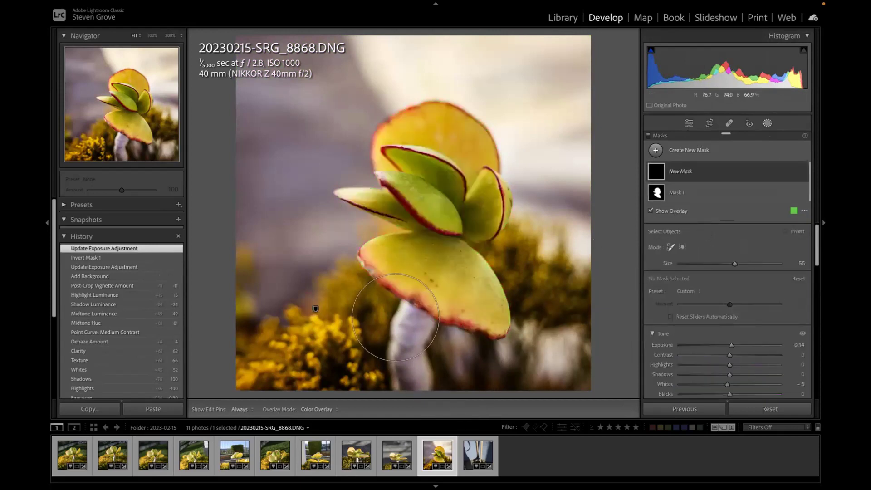
scroll(396, 317, down, 5)
drag(411, 322, 414, 375)
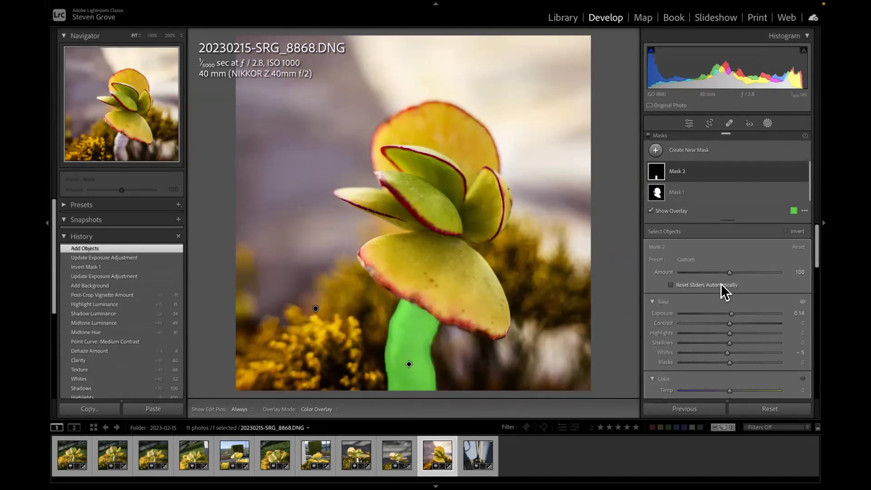
key(o)
mouse_move(731, 311)
mouse_down()
mouse_move(769, 311)
mouse_move(641, 318)
mouse_move(729, 316)
mouse_up()
Crop the photo to a tighter 1 x 1 square centred on the succulent.
key(o)
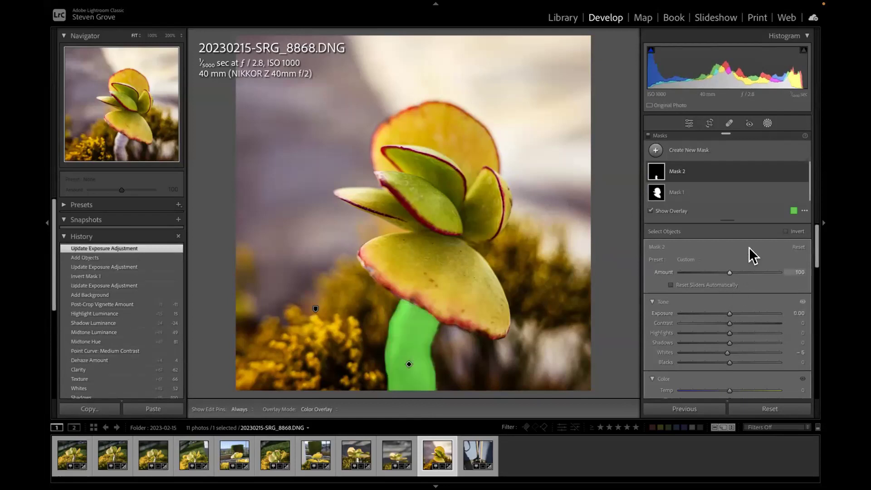
click(764, 124)
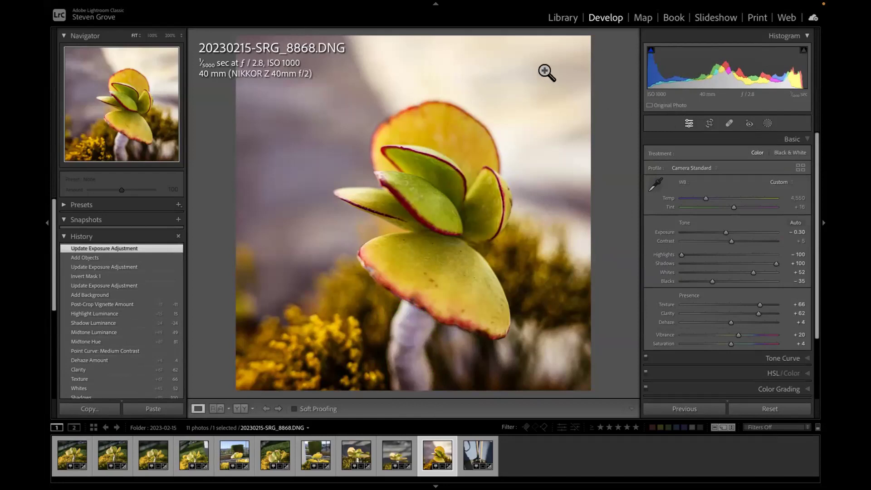
click(710, 124)
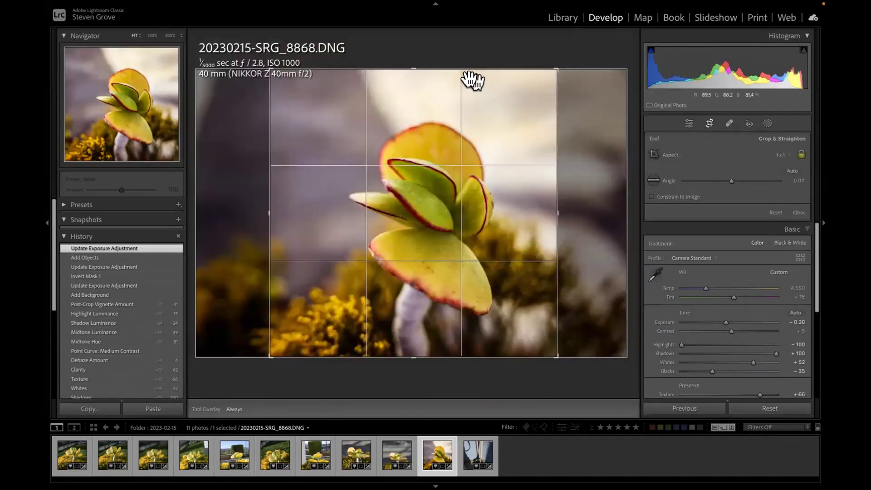
drag(413, 70, 418, 88)
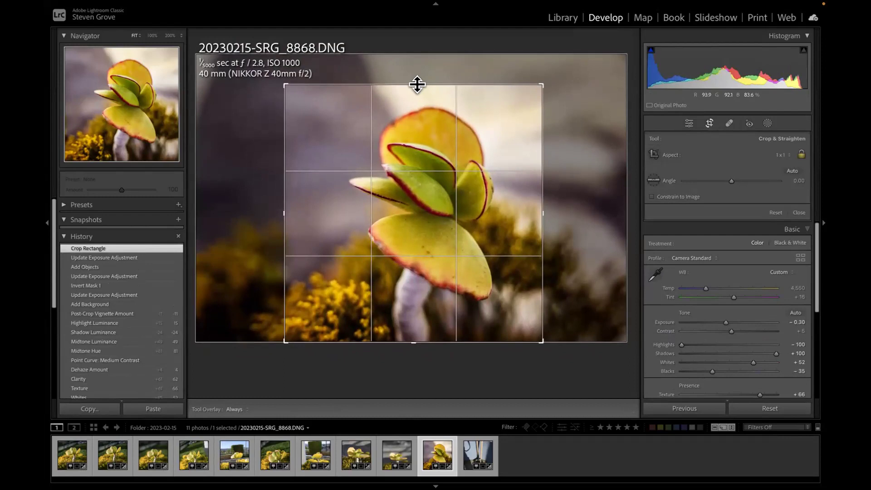
mouse_move(436, 192)
mouse_down()
mouse_move(424, 191)
mouse_move(437, 192)
mouse_up()
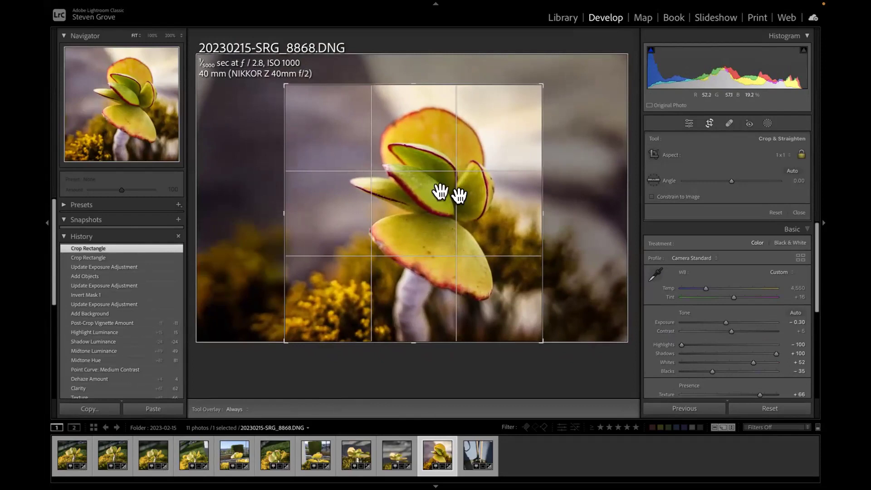
click(708, 122)
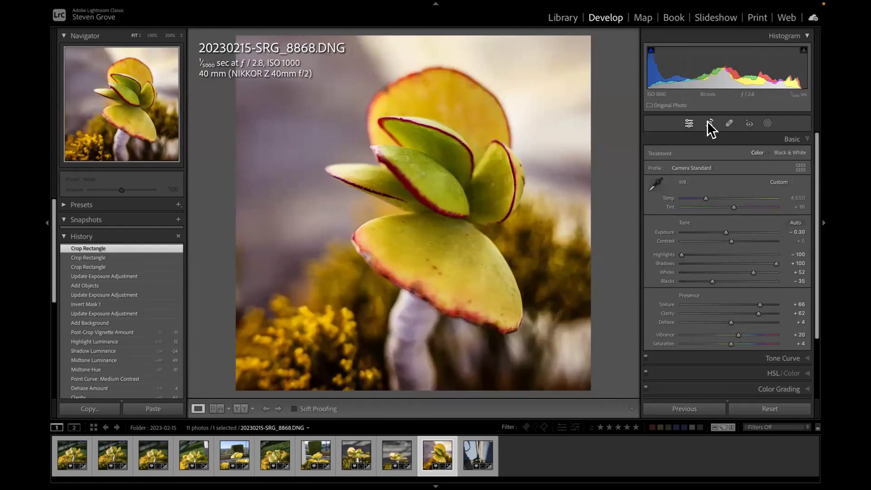
key(backslash)
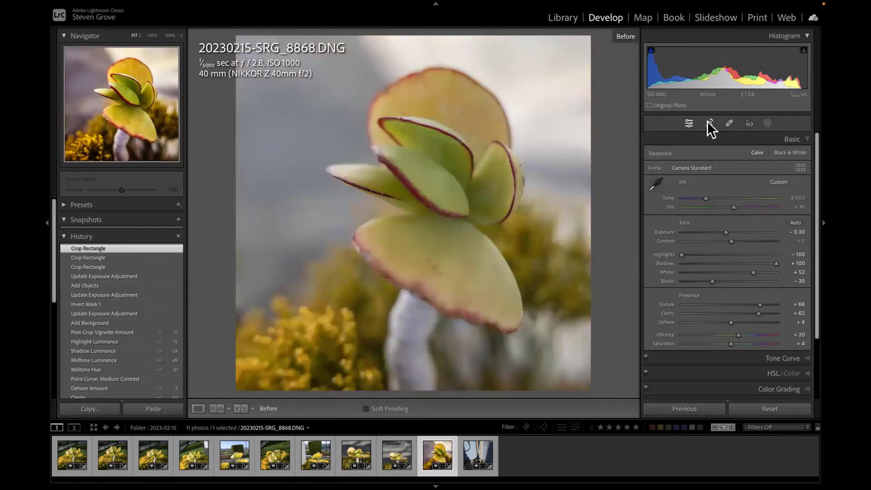
key(backslash)
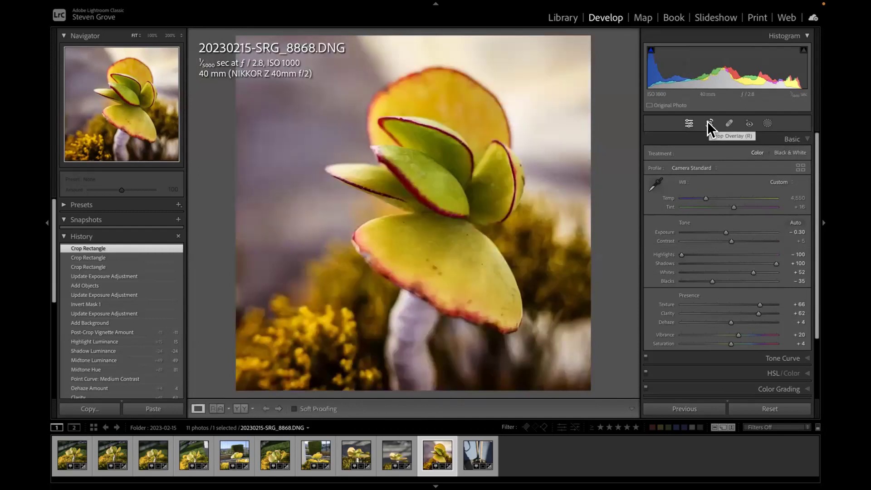
key(y)
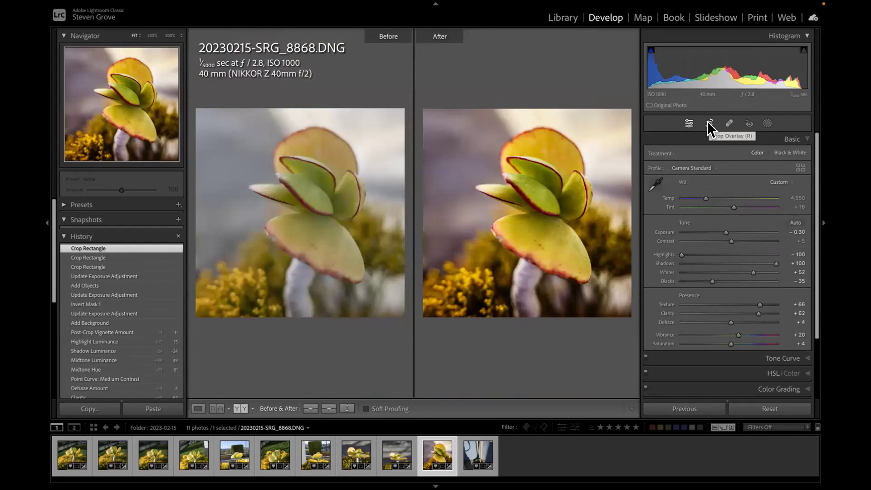
key(y)
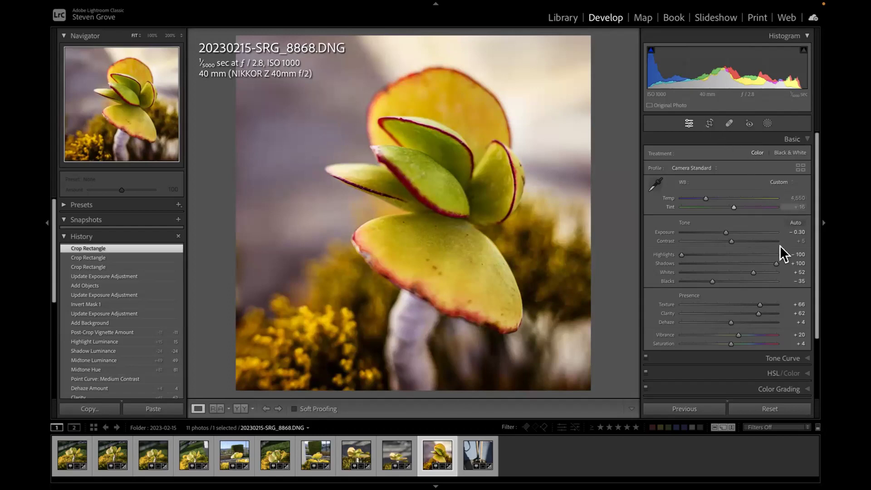
Collapse Tone Curve, Color Grading and Detail so the Effects vignette and grain settings show.
click(793, 356)
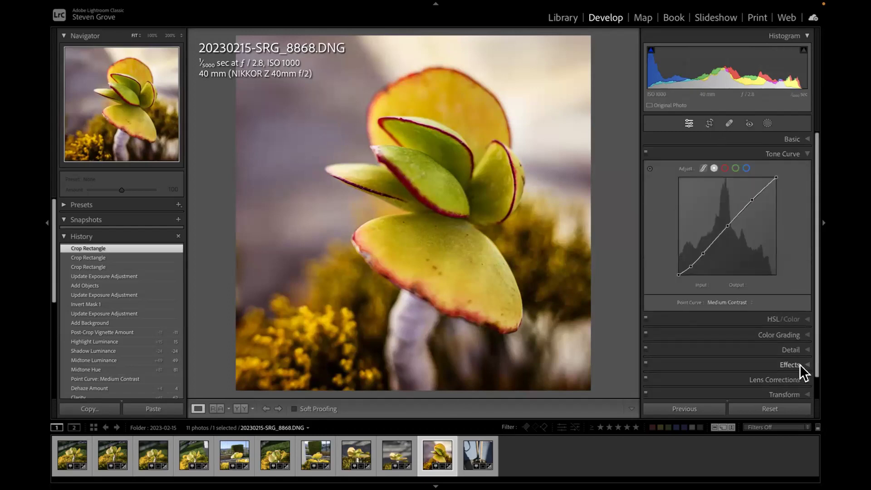
click(788, 336)
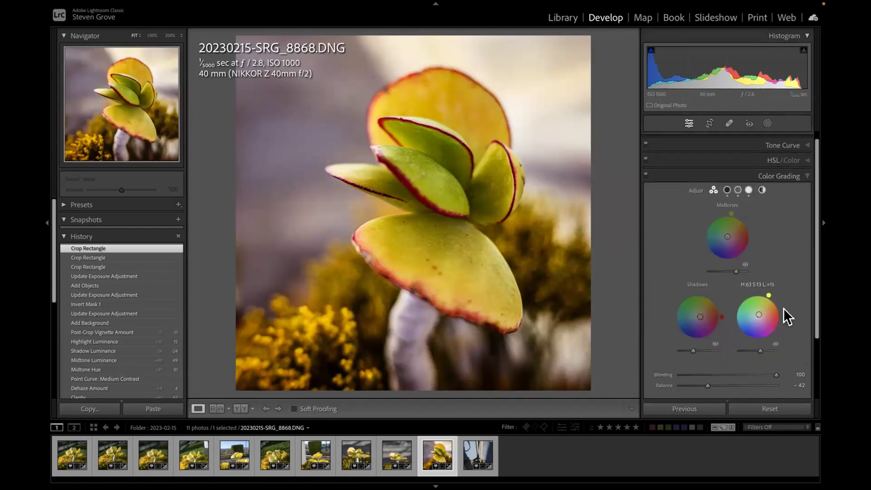
drag(817, 290, 809, 342)
click(796, 333)
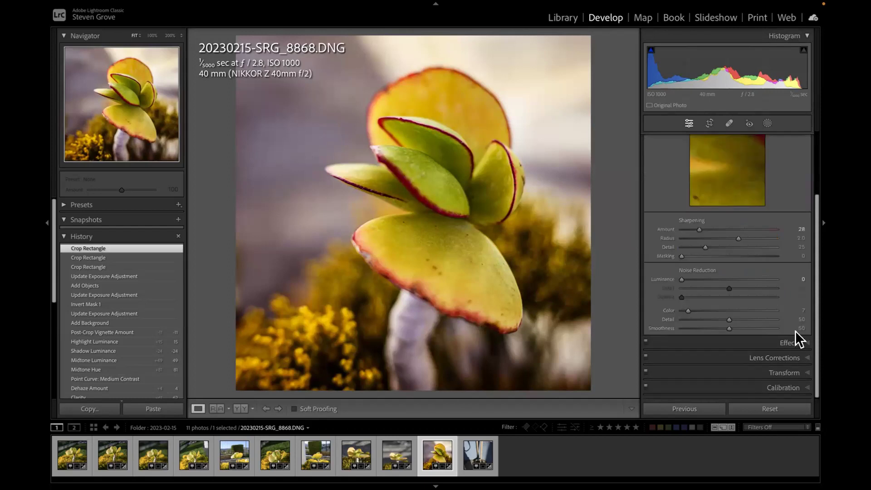
click(799, 346)
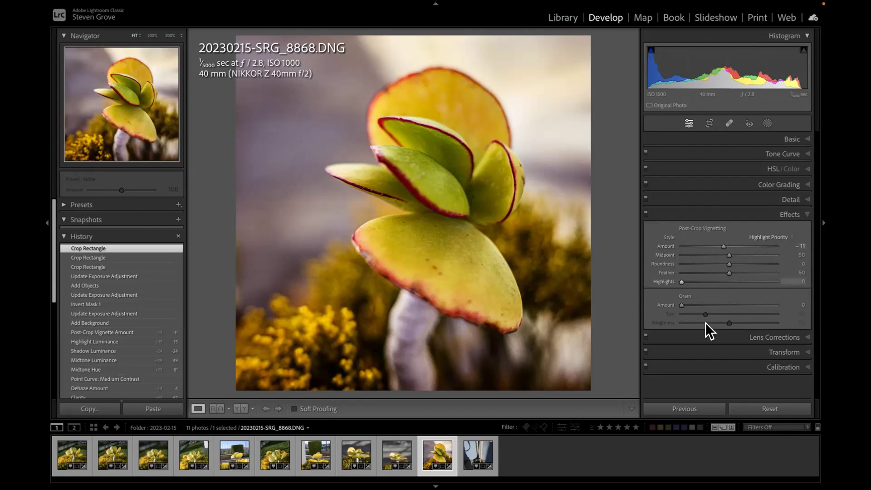
Try grain at Amount 100 with varying Size, then return Amount and Size to 0.
drag(681, 303, 792, 303)
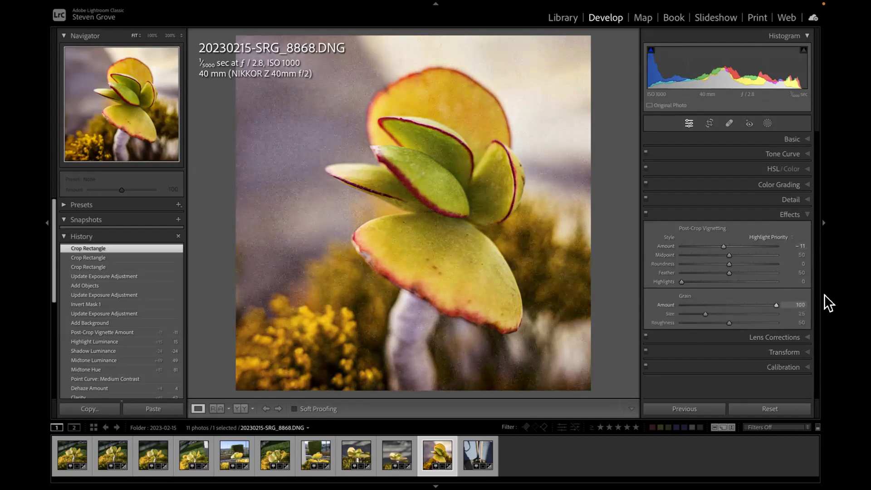
drag(781, 303, 681, 304)
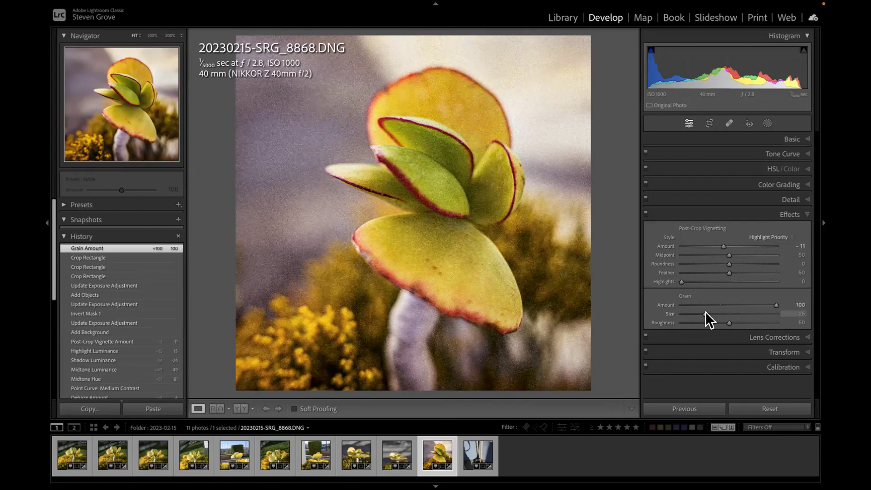
drag(706, 313, 796, 313)
drag(714, 320, 649, 325)
drag(774, 304, 674, 309)
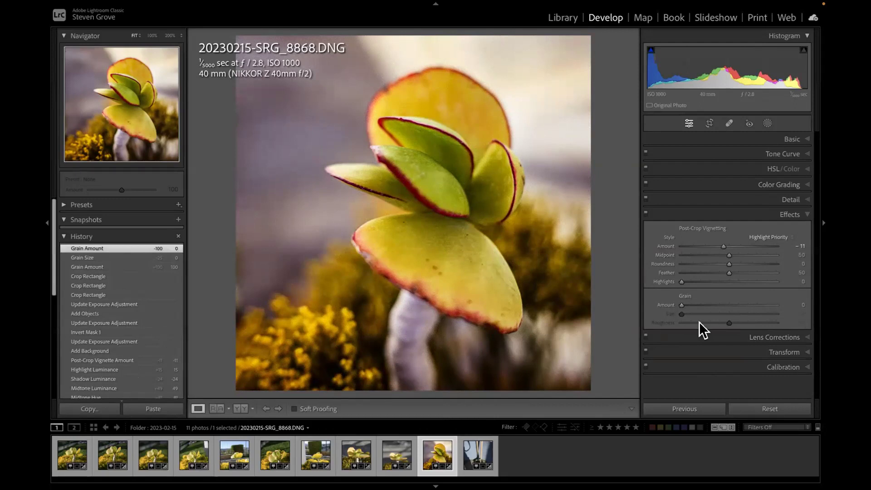
Expand the Lens Corrections panel and then the Transform panel.
click(791, 337)
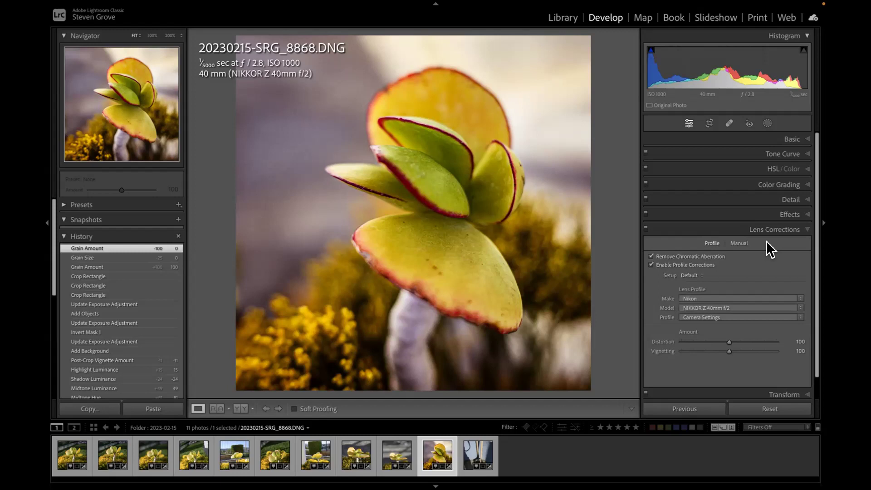
click(780, 391)
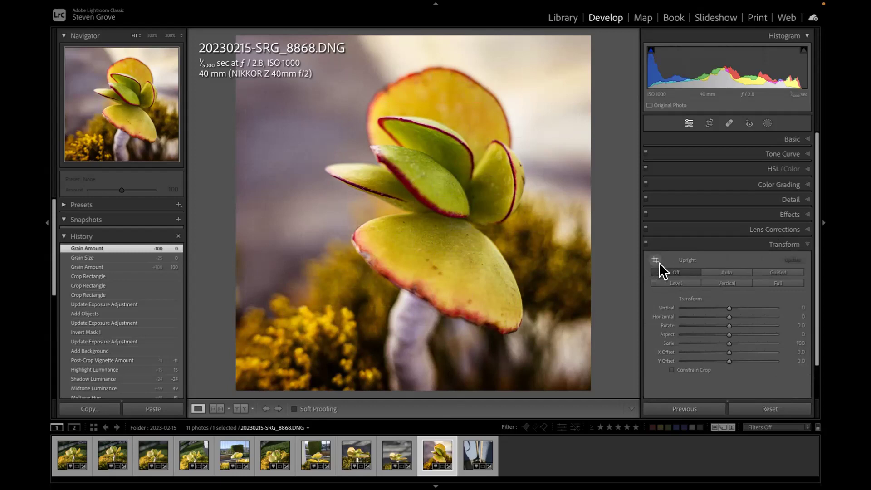
Turn on Constrain Crop and leave the transform at Horizontal −1 and Vertical 0.
mouse_move(729, 308)
mouse_down()
mouse_move(747, 306)
mouse_move(668, 309)
mouse_move(721, 307)
mouse_move(726, 317)
mouse_move(664, 317)
mouse_move(758, 307)
mouse_move(717, 312)
mouse_move(728, 311)
mouse_up()
click(670, 370)
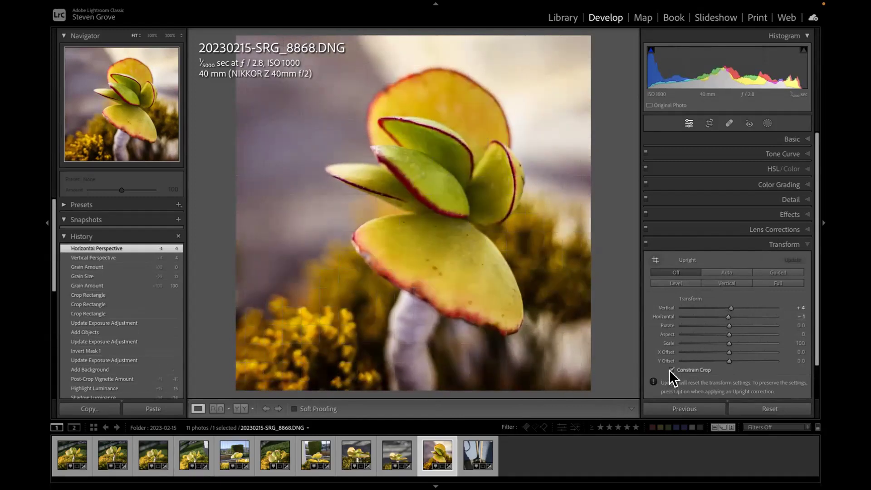
mouse_move(731, 307)
mouse_down()
mouse_move(693, 307)
mouse_move(752, 301)
mouse_move(728, 304)
mouse_up()
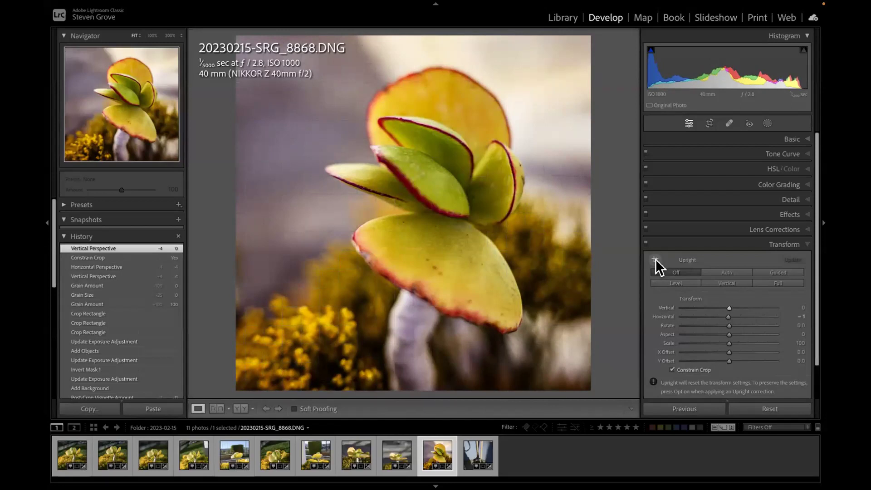
Draw vertical and horizontal Guided Upright lines, then revert to the Crop Rectangle history state.
click(655, 260)
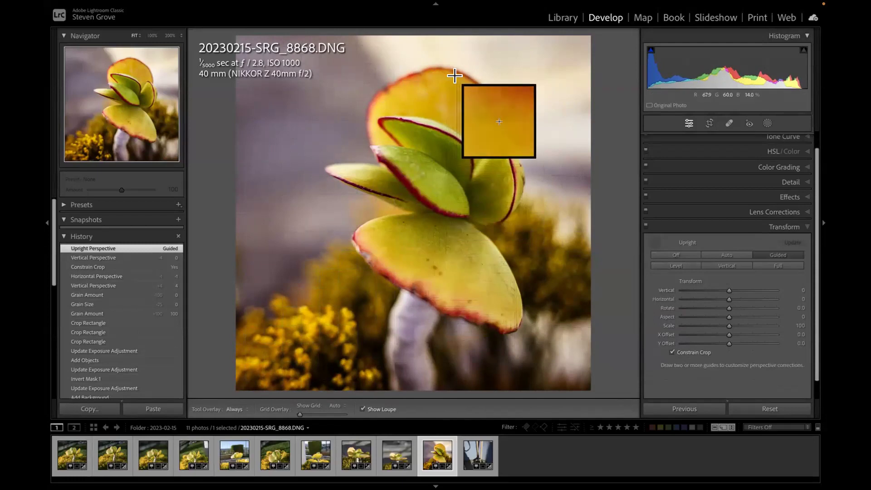
mouse_move(468, 76)
mouse_down()
mouse_move(462, 148)
mouse_move(423, 266)
mouse_move(410, 268)
mouse_up()
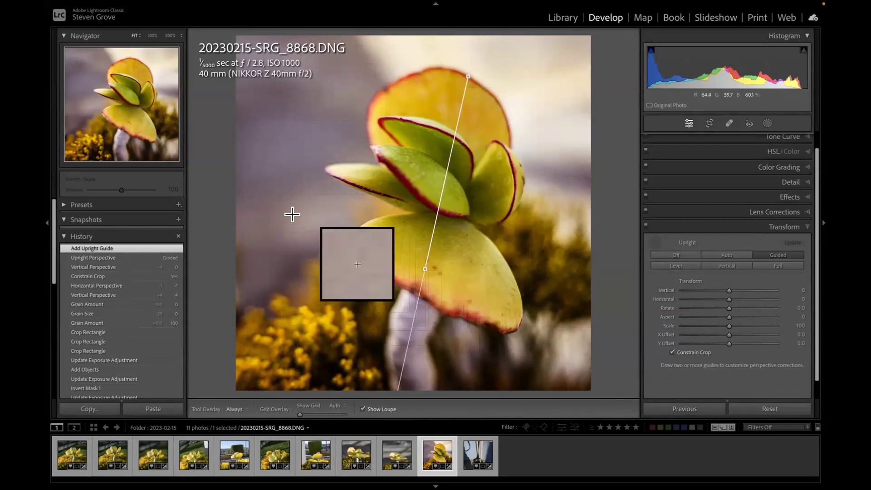
drag(276, 224, 480, 272)
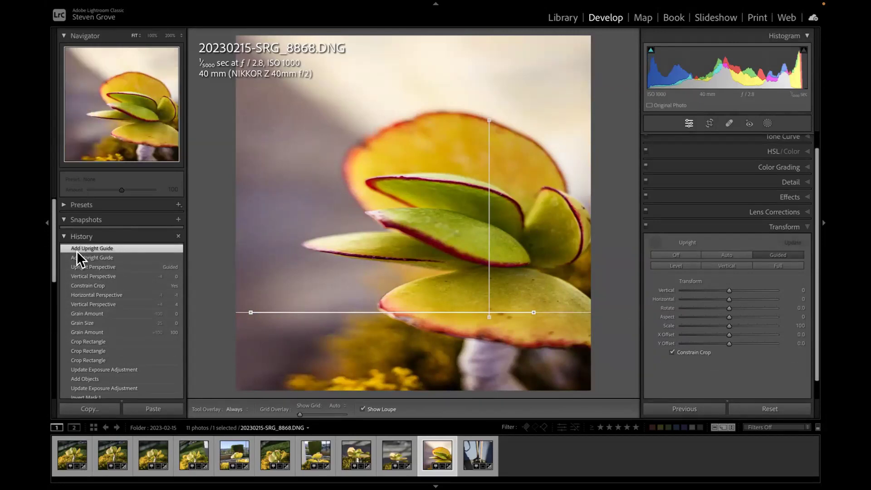
click(89, 332)
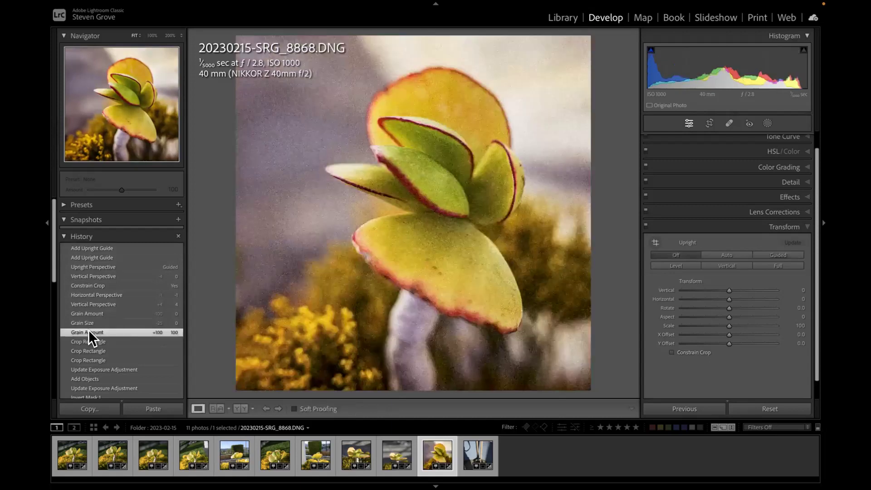
click(88, 342)
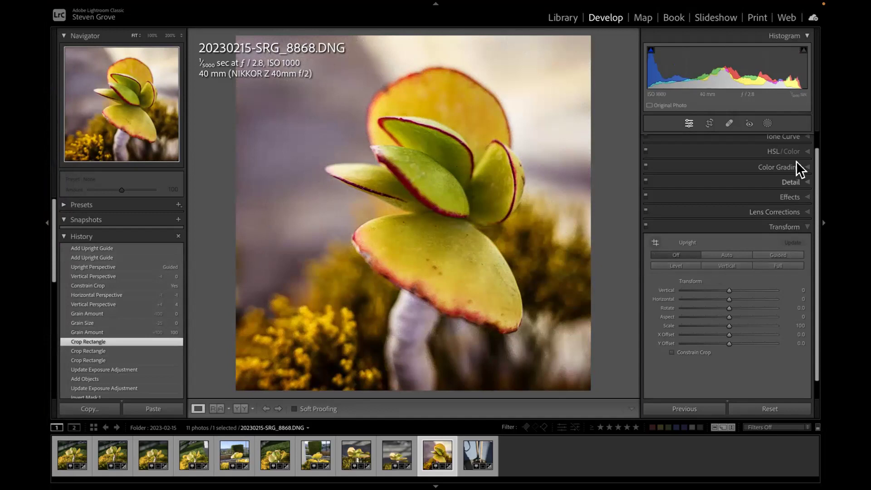
Expand Detail and set initial sharpening, Luminance noise reduction 8 and Masking 39.
click(793, 178)
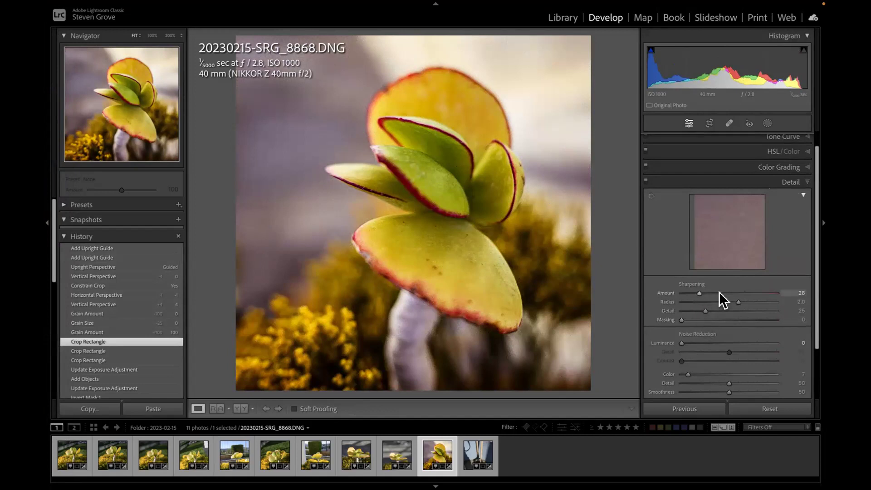
drag(694, 290, 710, 309)
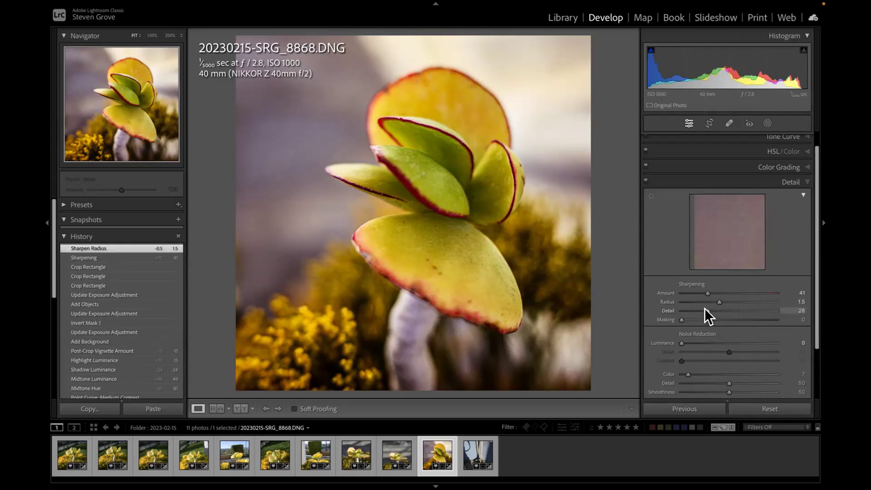
drag(704, 309, 703, 306)
mouse_move(682, 343)
mouse_down()
mouse_move(723, 340)
mouse_move(687, 344)
mouse_up()
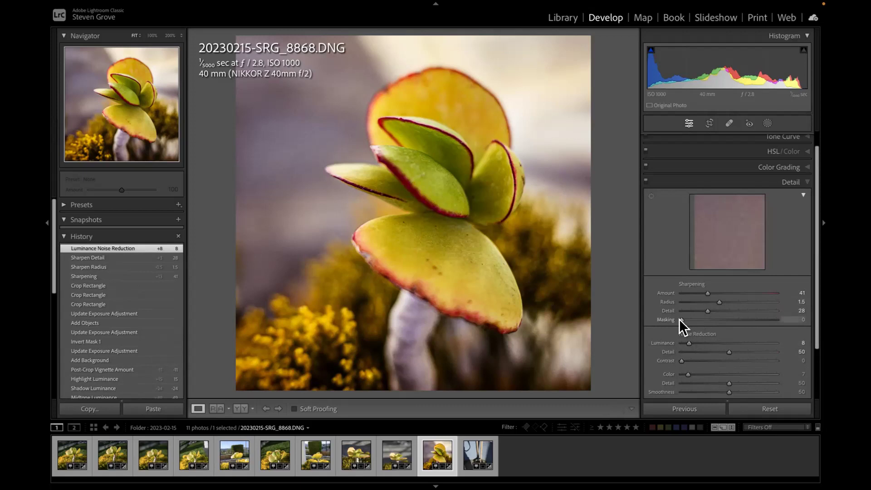
drag(680, 320, 718, 323)
Push the sharpening Amount up to 150 using the Alt grayscale preview.
drag(709, 294, 748, 304)
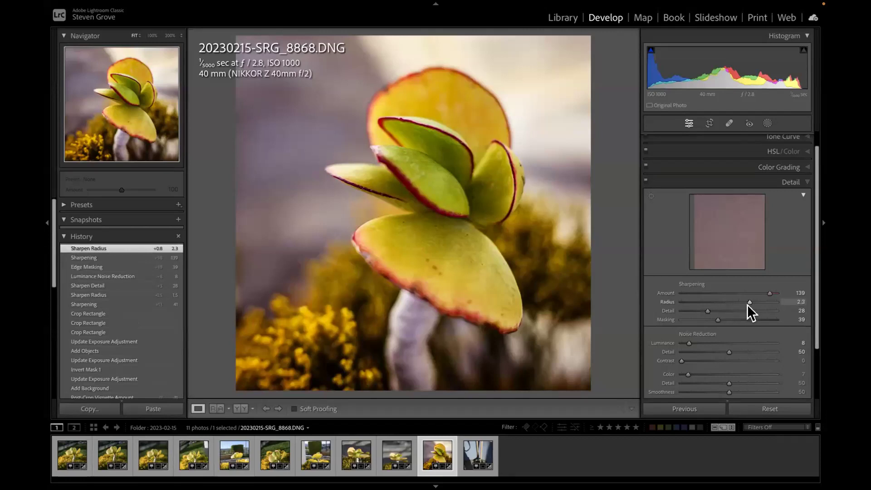
key(alt)
drag(766, 292, 745, 297)
drag(799, 305, 797, 301)
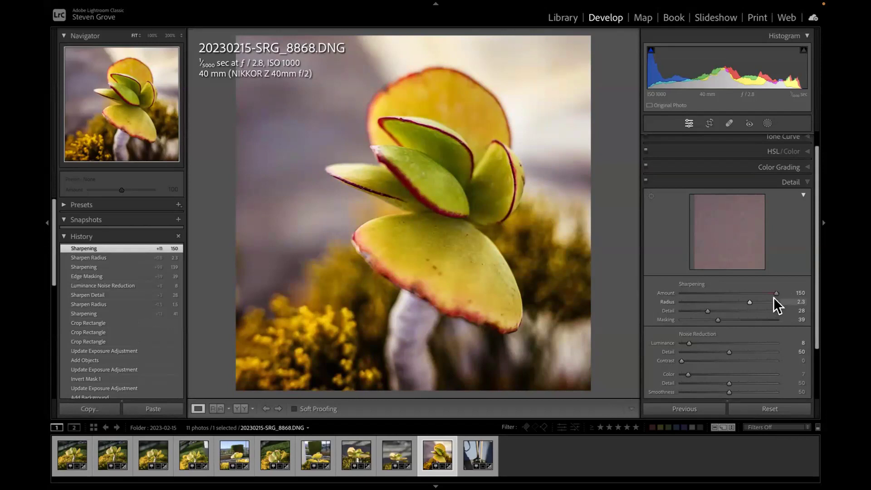
Raise sharpening Detail to 100 and Radius to 3.0 with the Alt preview.
key(alt)
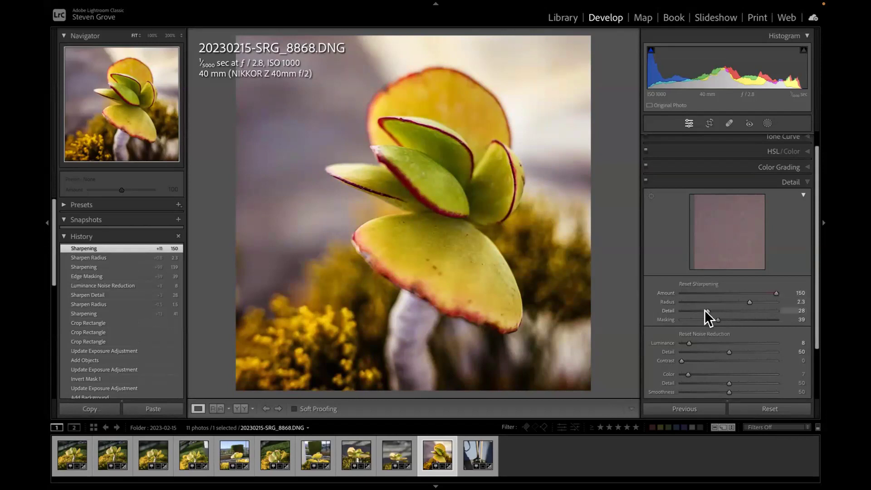
drag(706, 311, 722, 311)
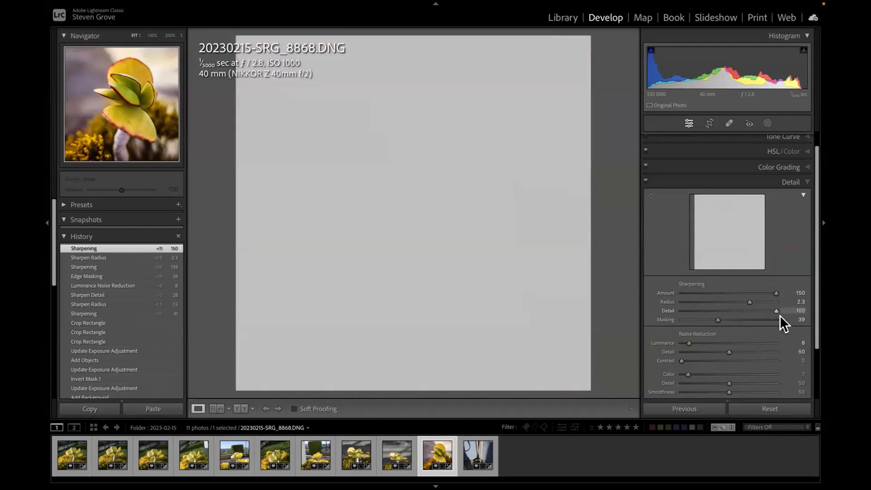
drag(780, 315, 780, 315)
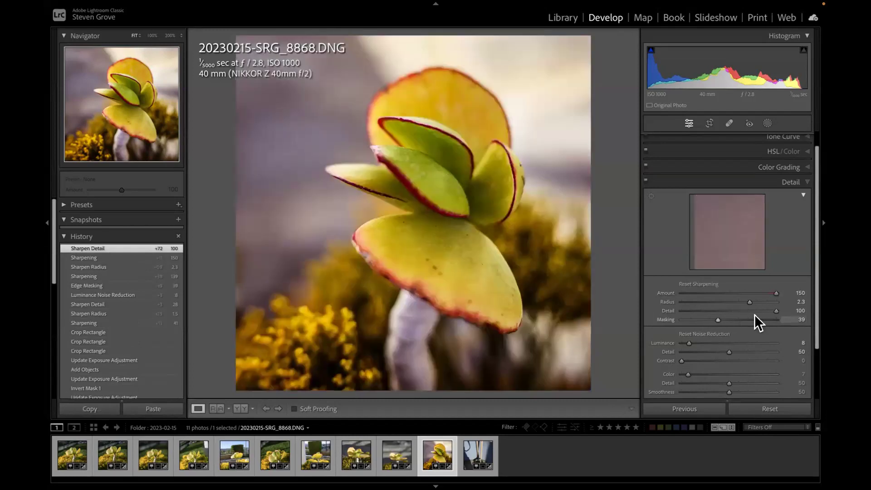
drag(750, 302, 785, 304)
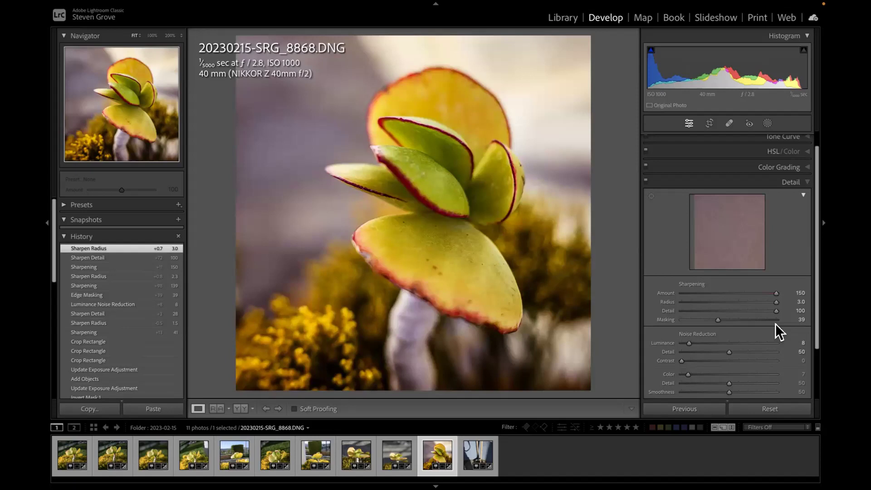
Set Masking to 51 using the edge-mask preview and lower Amount to 117.
key(alt)
key(alt)
drag(717, 320, 820, 320)
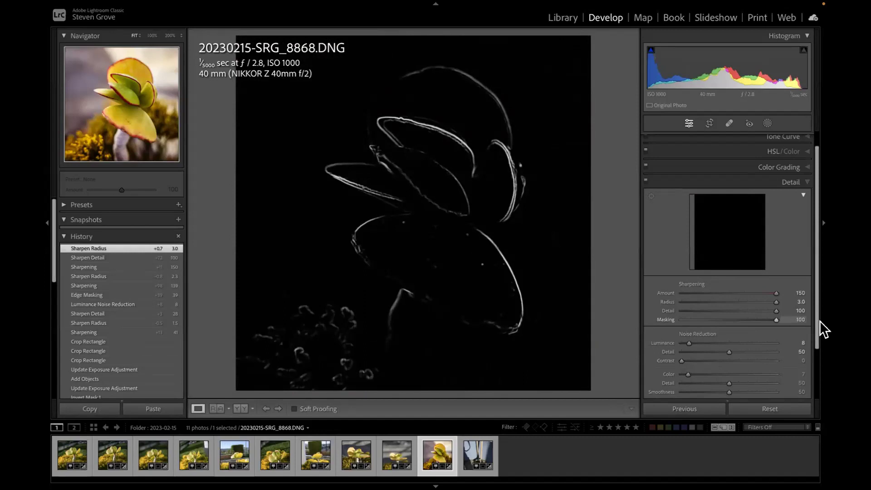
drag(766, 320, 729, 320)
mouse_move(776, 293)
mouse_down()
mouse_move(663, 290)
mouse_move(797, 293)
mouse_move(682, 301)
mouse_move(769, 307)
mouse_up()
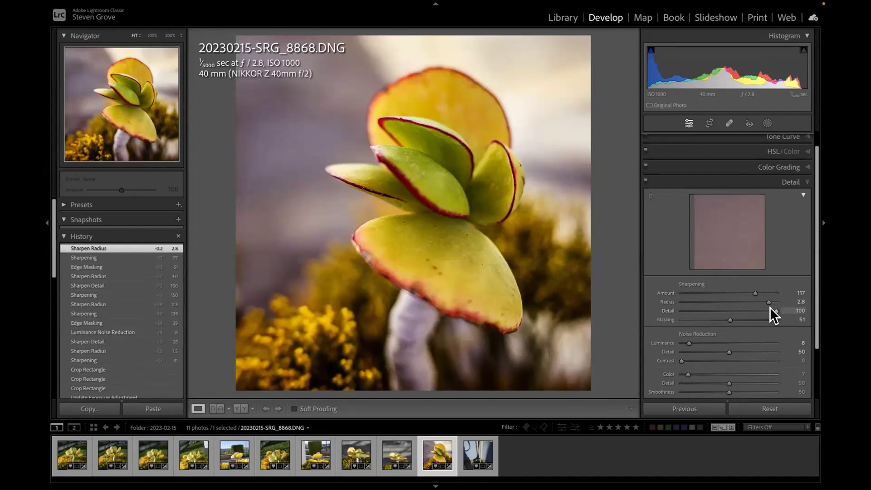
scroll(663, 216, down, 3)
scroll(663, 217, up, 4)
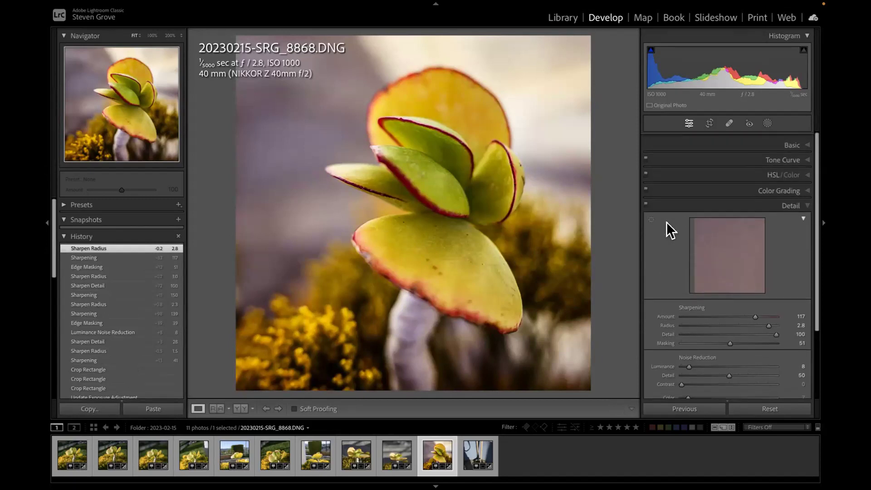
mouse_move(662, 3)
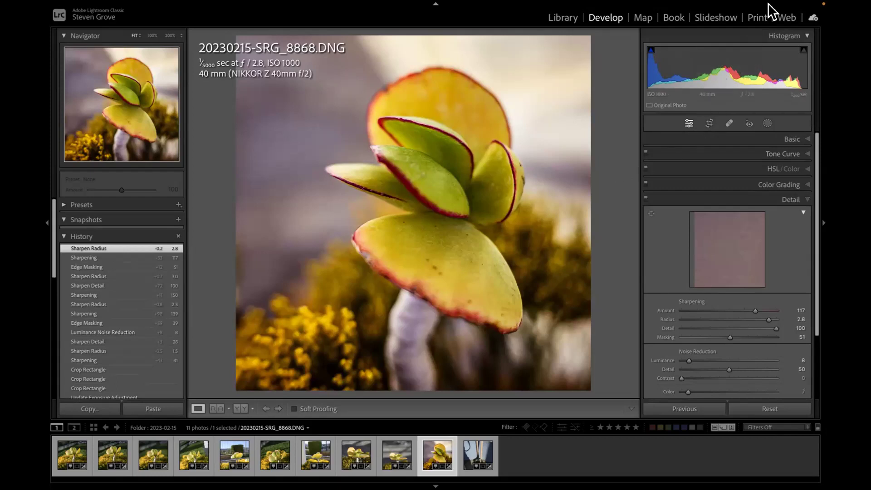
mouse_move(768, 3)
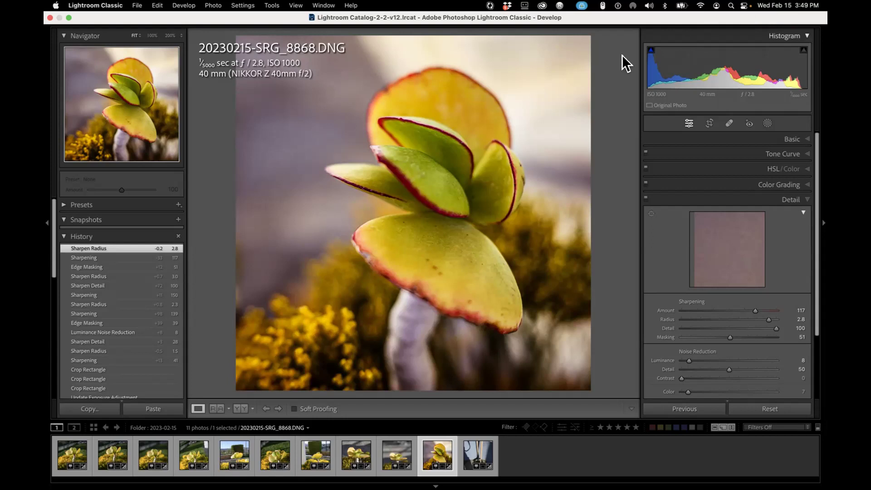
click(399, 458)
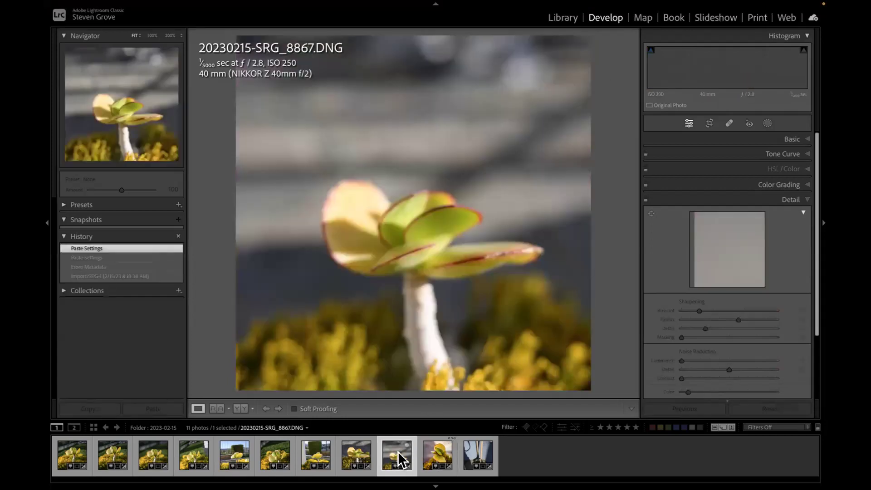
click(353, 453)
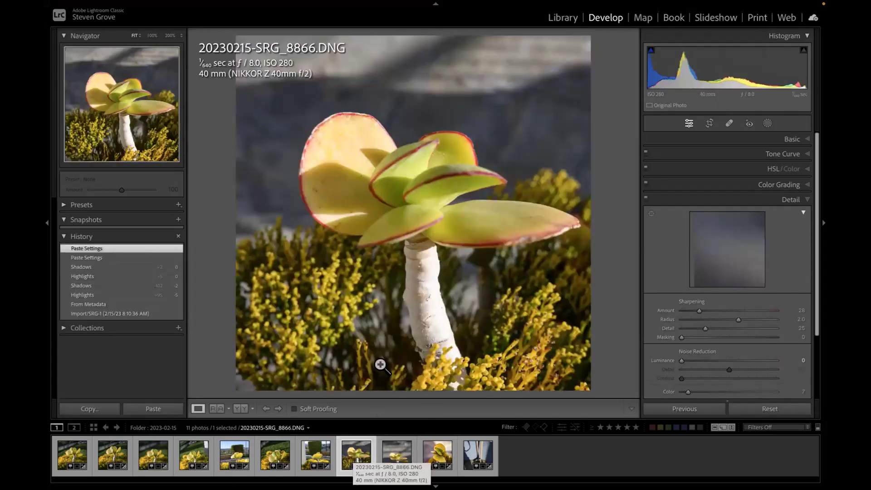
click(427, 279)
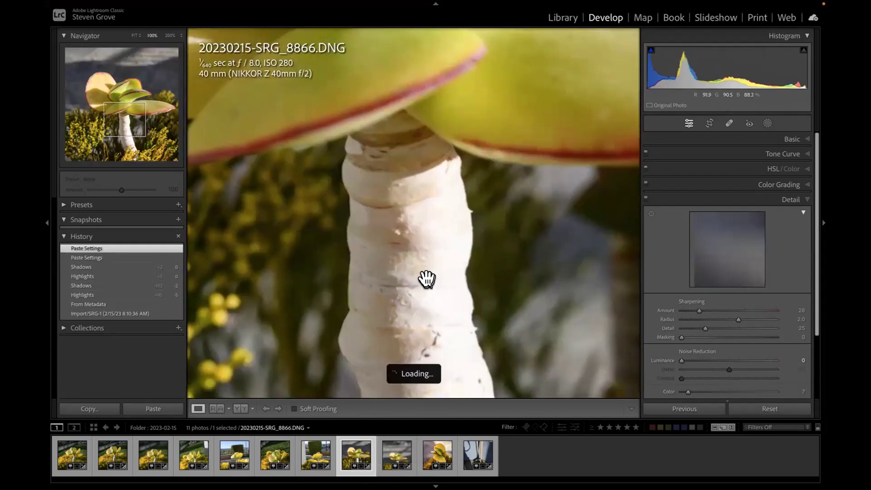
click(427, 279)
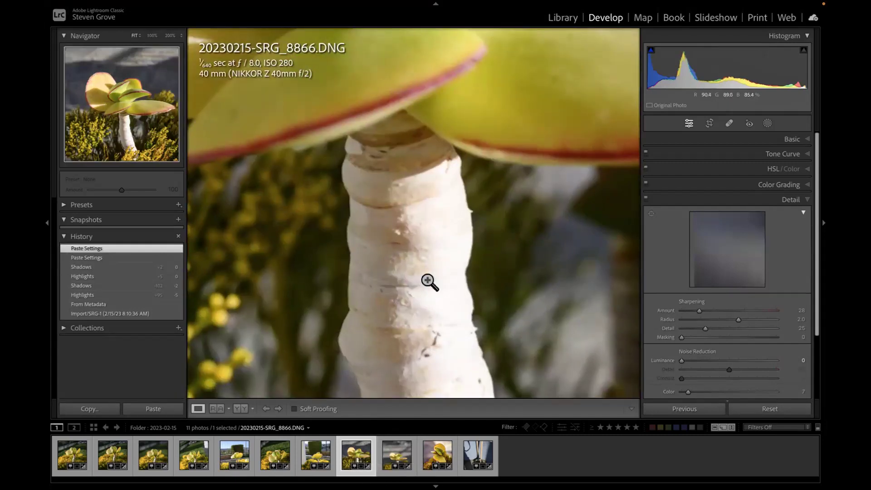
click(412, 252)
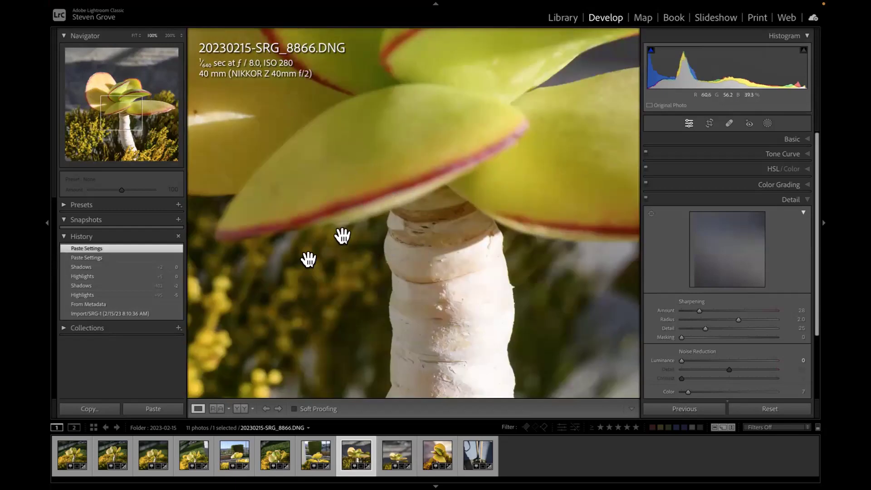
mouse_move(125, 102)
mouse_down()
mouse_move(98, 91)
mouse_move(133, 90)
mouse_move(121, 105)
mouse_move(132, 98)
mouse_move(112, 93)
mouse_move(127, 106)
mouse_move(116, 109)
mouse_move(130, 97)
mouse_move(114, 108)
mouse_up()
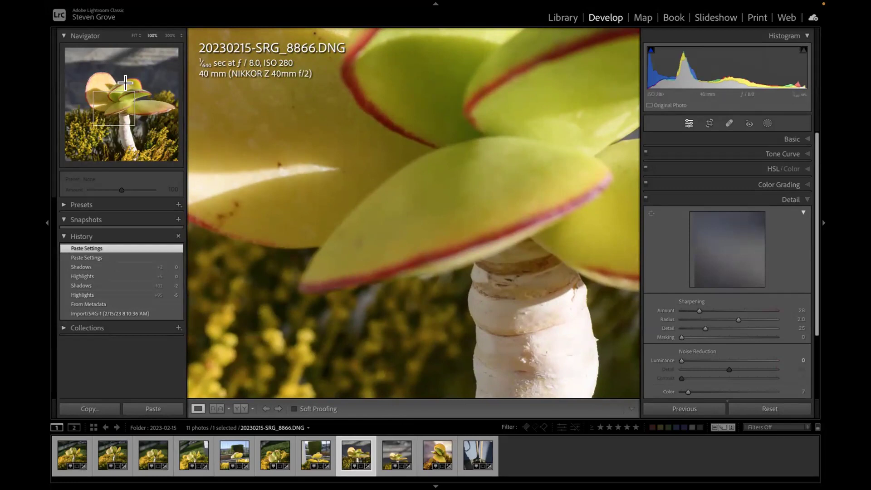
click(89, 86)
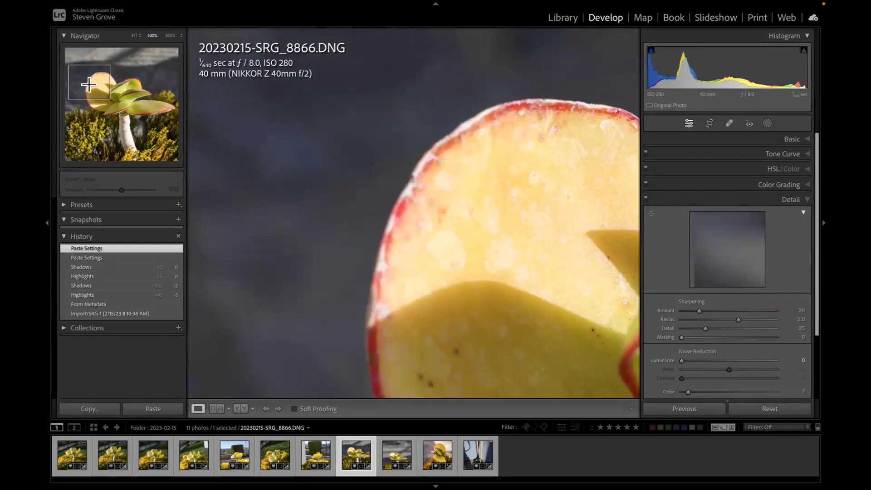
drag(88, 86, 125, 99)
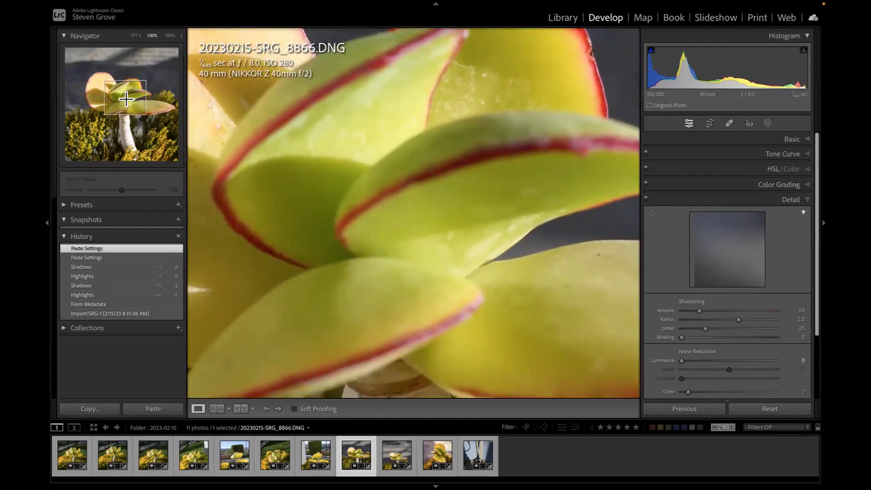
click(277, 125)
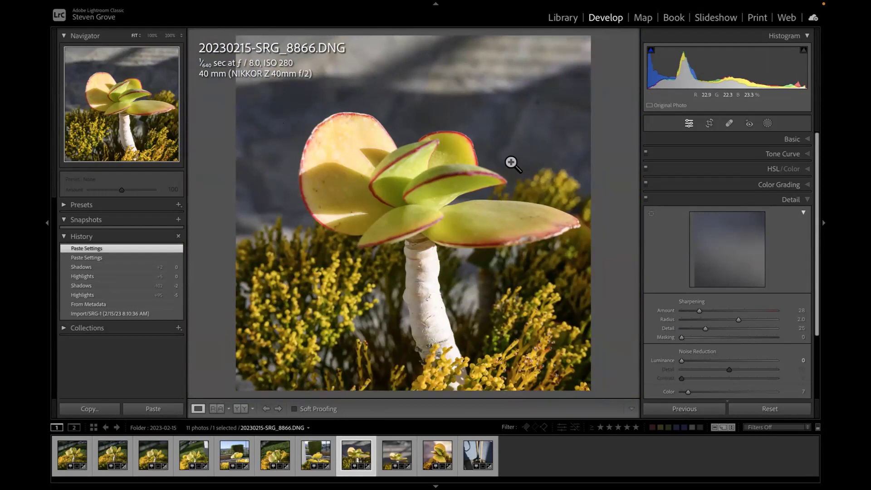
Copy photo 8868's develop settings and paste them onto photo 8866.
click(435, 454)
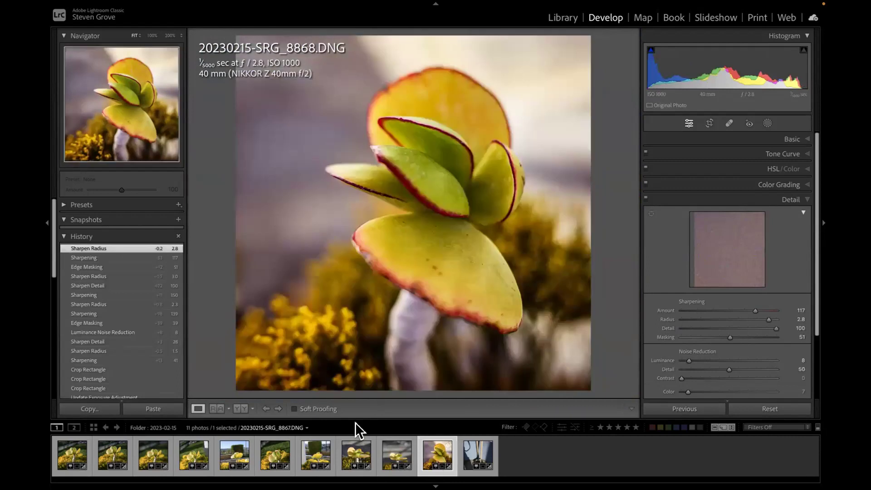
click(88, 408)
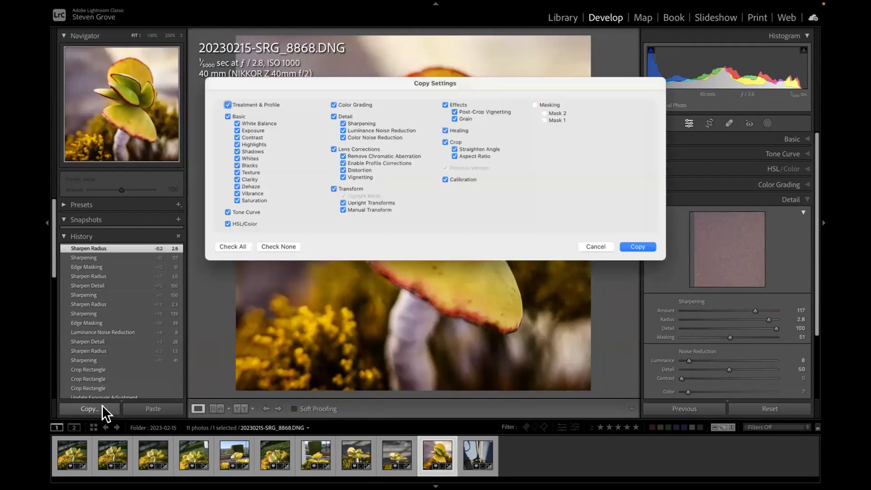
click(638, 246)
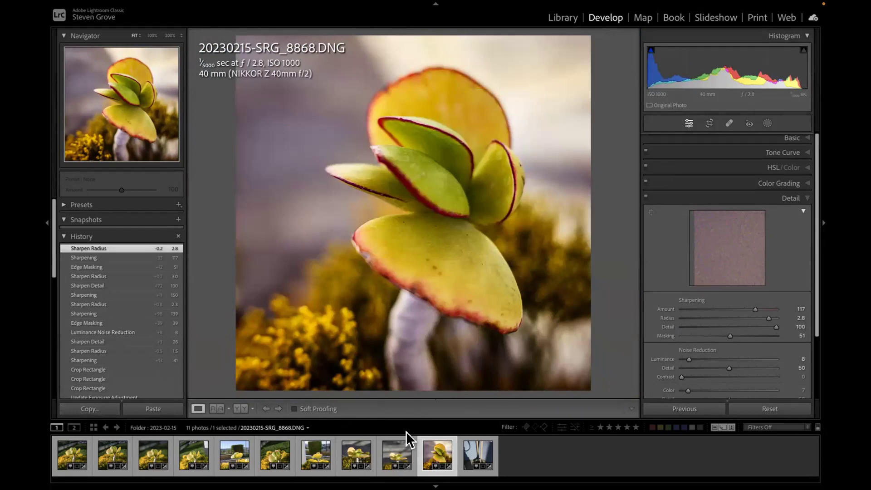
click(353, 455)
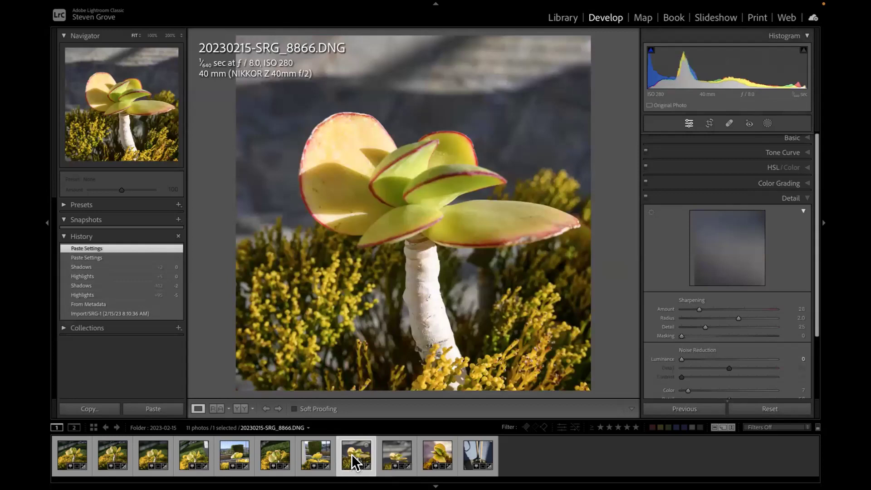
click(148, 409)
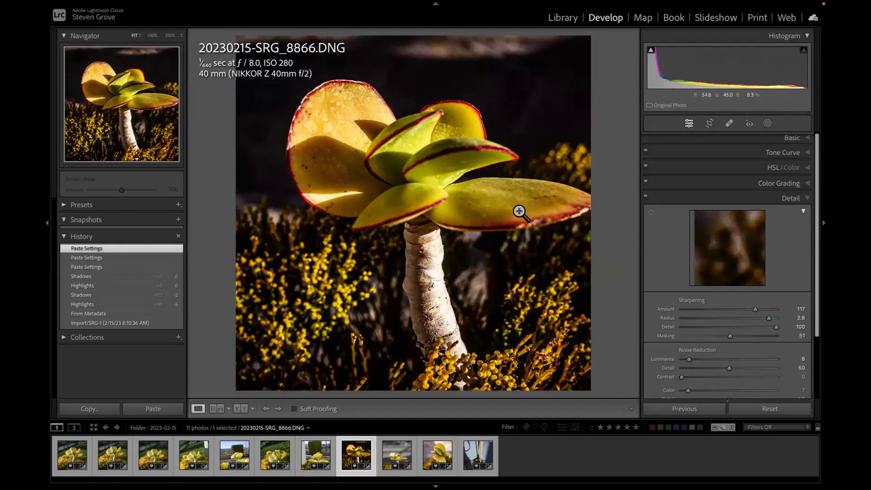
Enlarge the square crop toward the top-right, then lower sharpening to Amount 75, Radius 1.7, Detail 50.
click(710, 123)
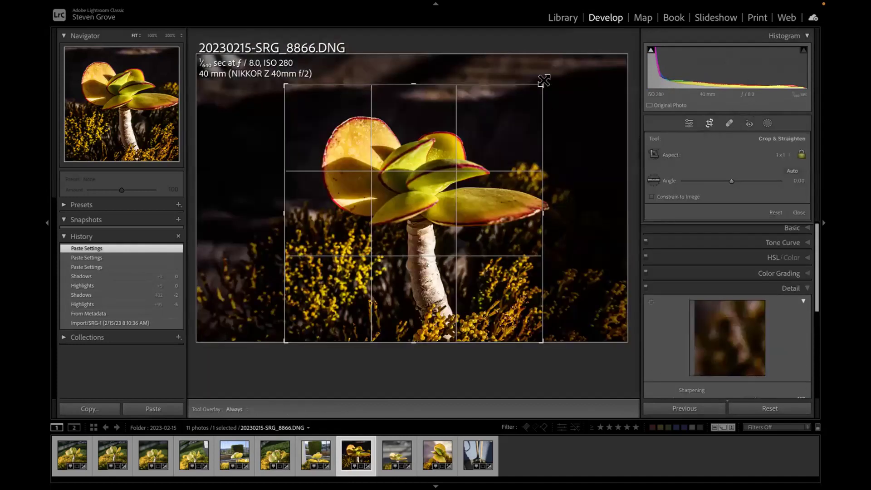
drag(539, 84, 574, 76)
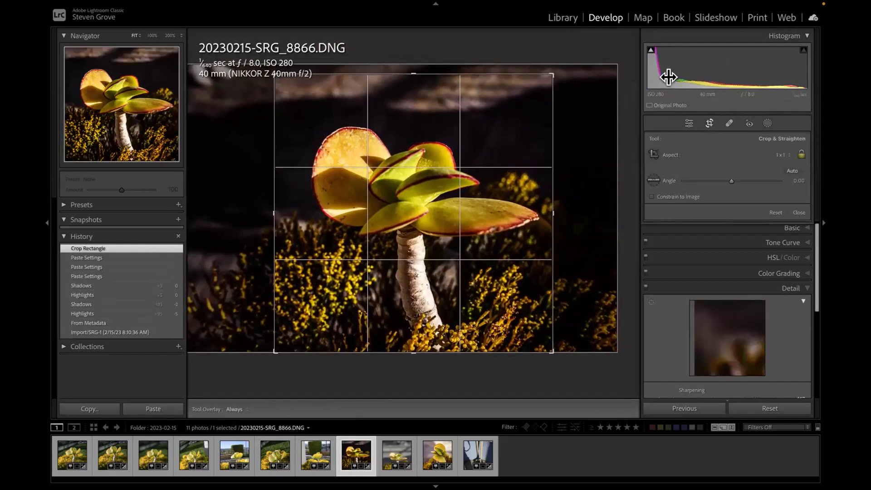
click(711, 126)
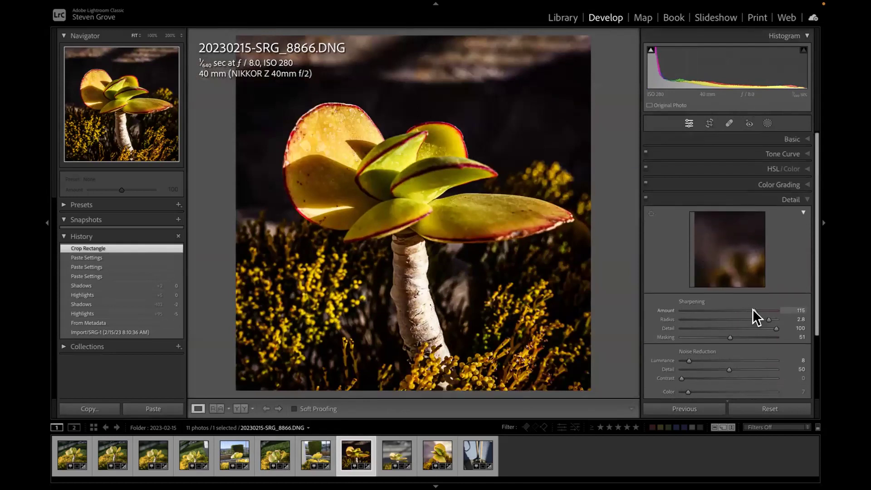
drag(754, 311, 727, 321)
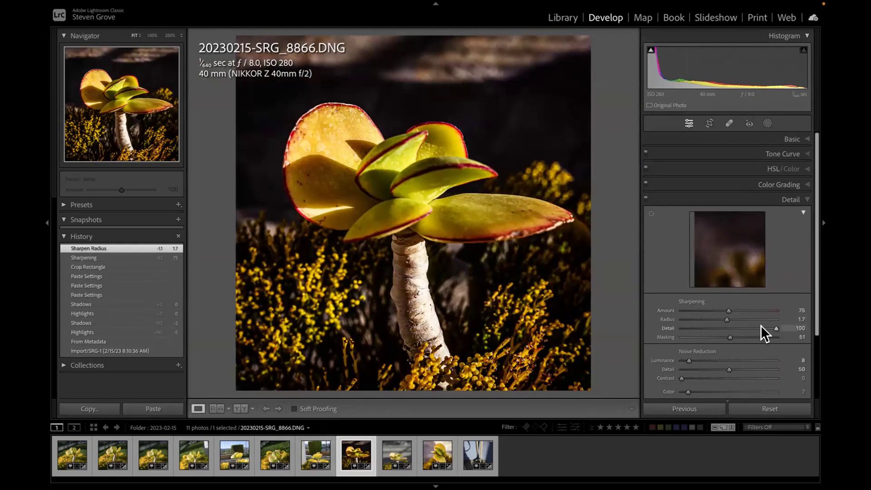
drag(778, 328, 728, 331)
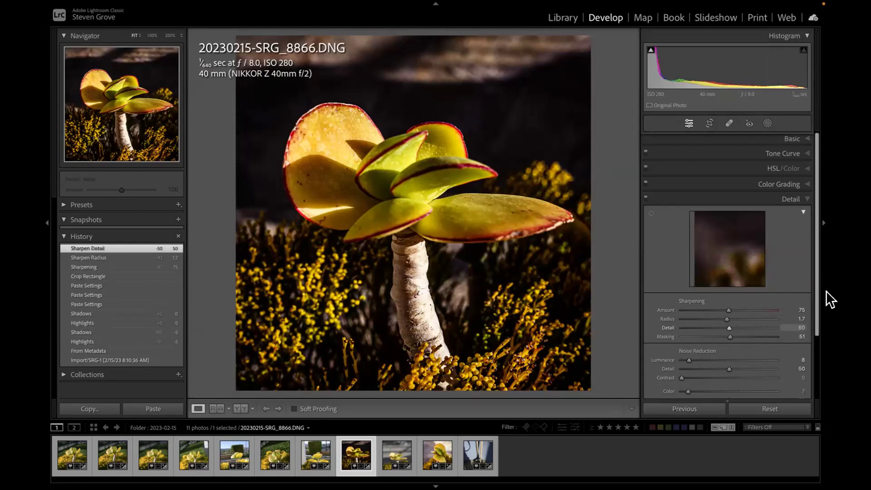
Set Exposure to +0.05, Texture to +45 and Clarity to +43 in the Basic panel.
click(793, 140)
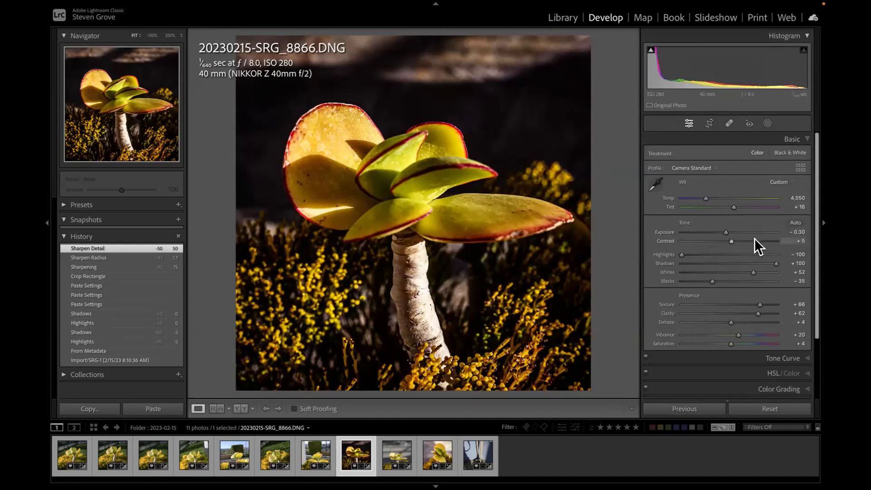
drag(724, 232, 728, 232)
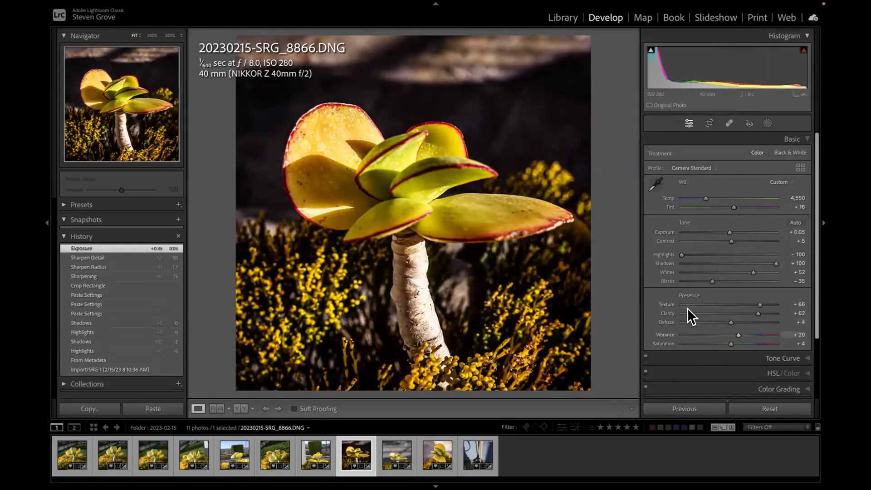
drag(753, 304, 749, 312)
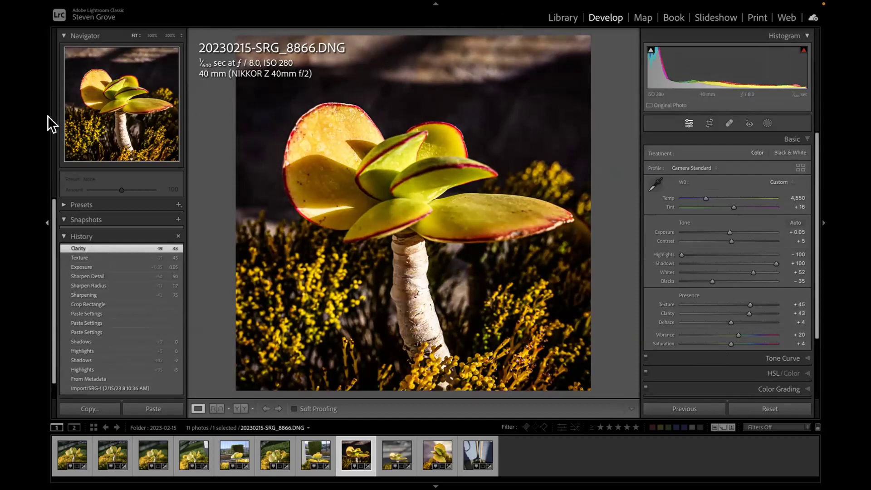
mouse_move(48, 123)
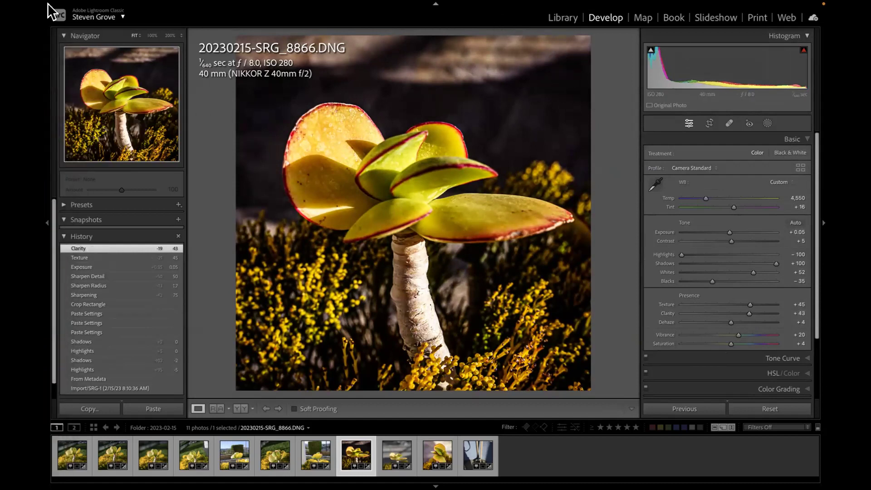
mouse_move(48, 5)
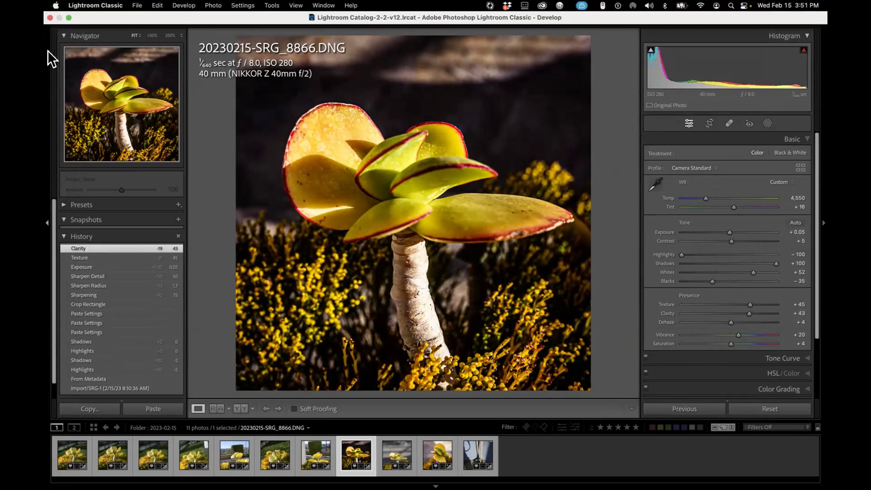
Raise the Dehaze slider to +20.
mouse_move(49, 84)
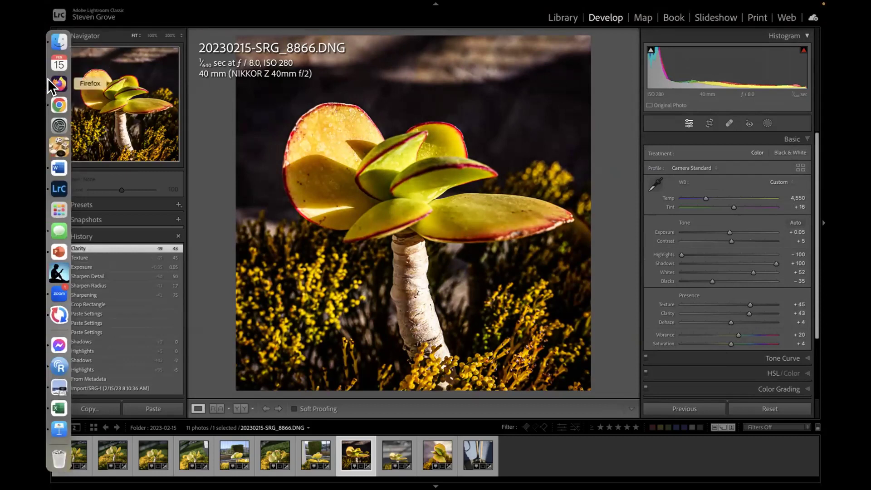
click(59, 188)
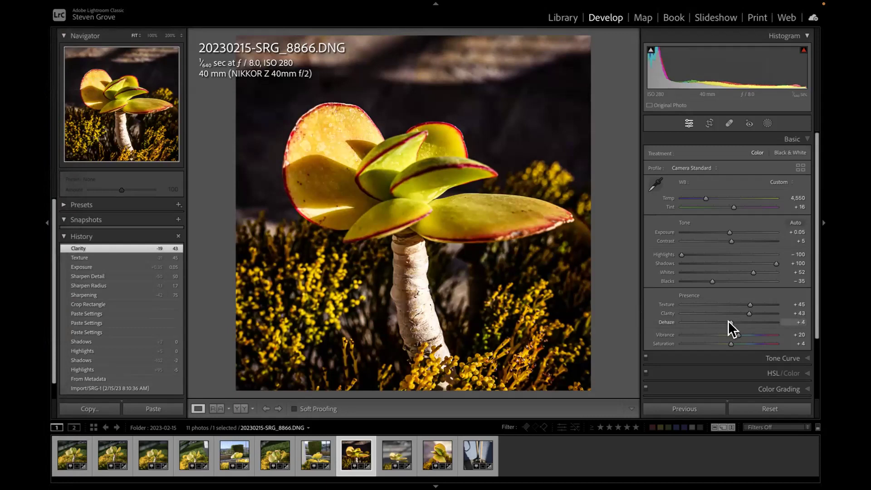
mouse_move(729, 321)
mouse_down()
mouse_move(788, 320)
mouse_move(663, 325)
mouse_move(801, 321)
mouse_move(731, 327)
mouse_move(740, 328)
mouse_up()
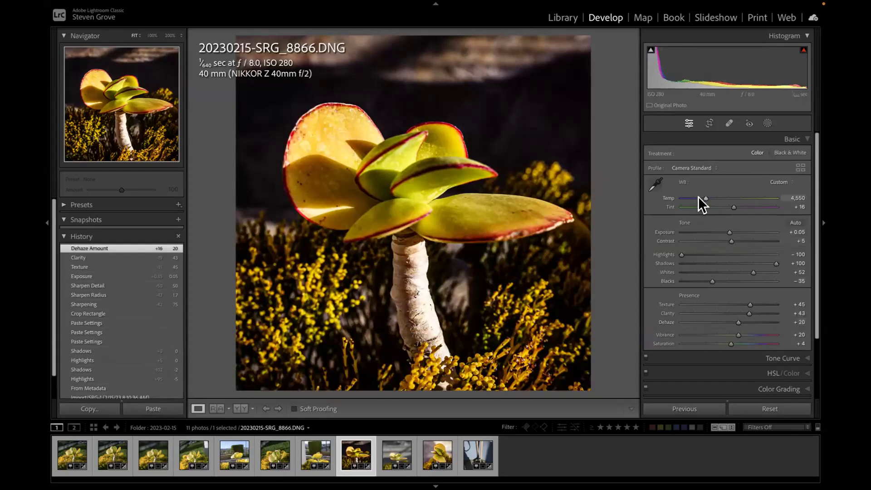
Scroll down the right panels and expand the HSL/Color panel.
scroll(699, 197, down, 2)
scroll(698, 197, down, 3)
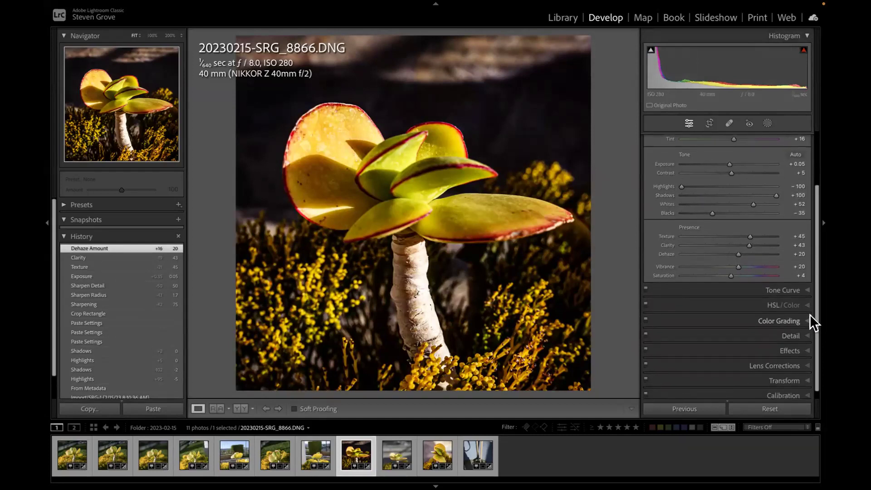
click(791, 306)
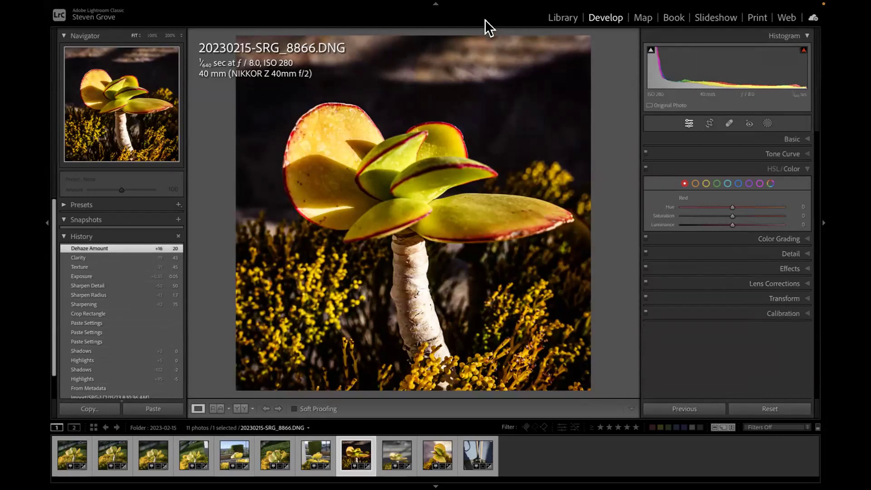
mouse_move(50, 109)
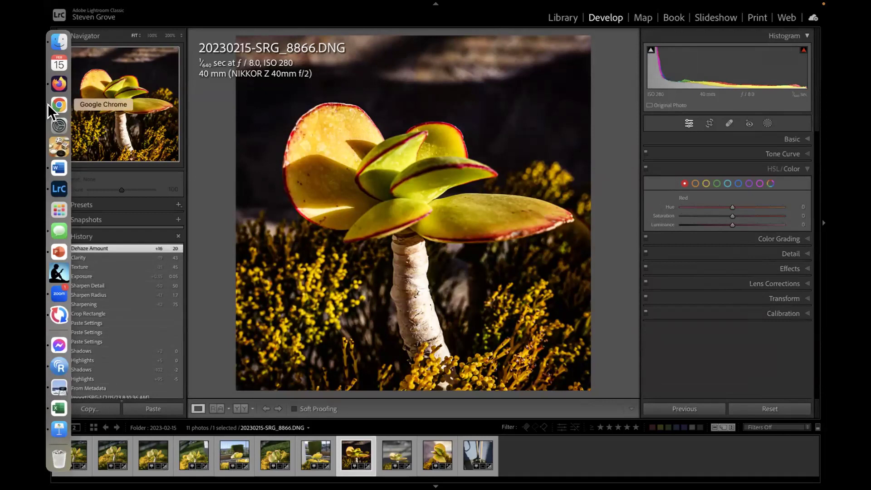
Switch to Facebook in Firefox, open Long Beach Photo Warriors' Badge requests, and maximize the window.
click(56, 84)
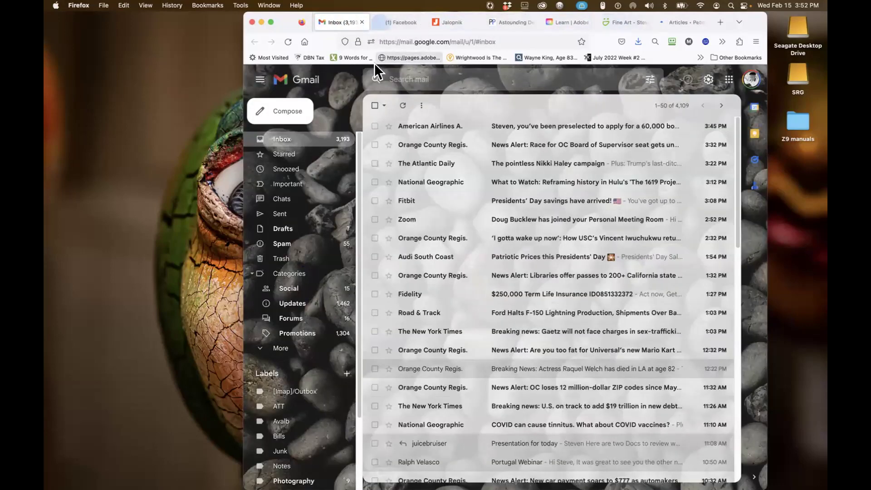
click(171, 36)
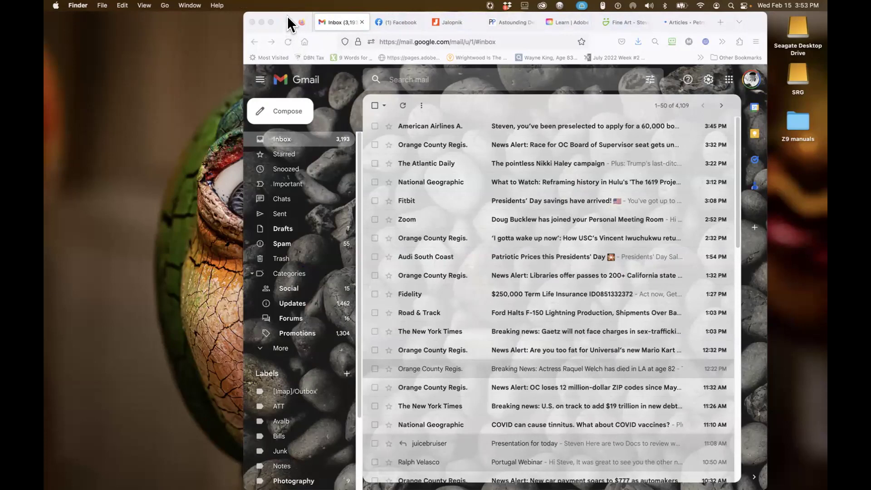
click(418, 22)
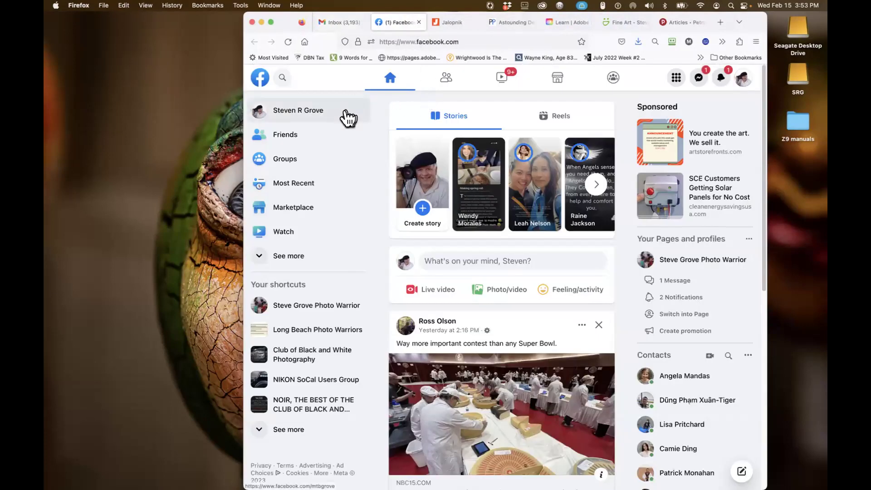
click(333, 334)
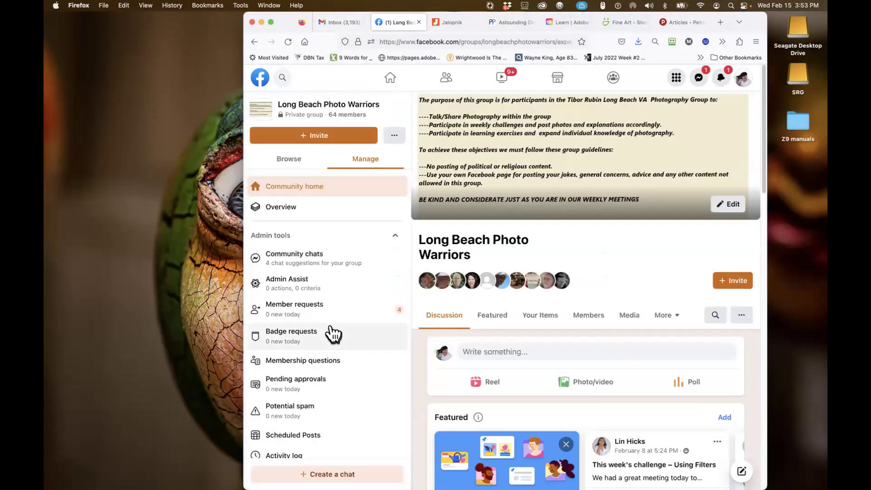
click(334, 334)
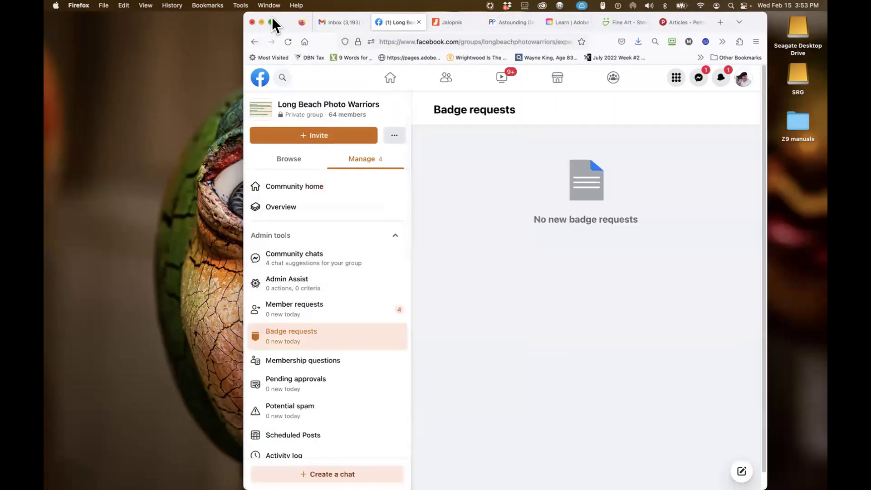
click(270, 21)
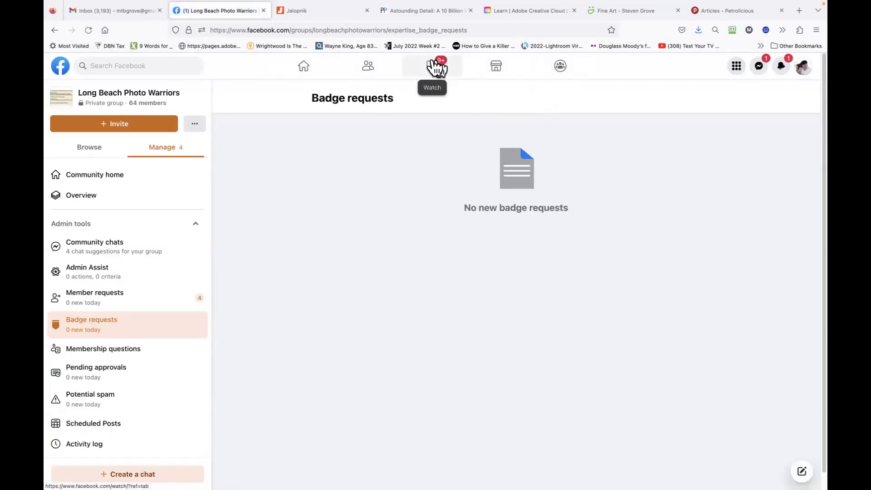
Return to the Long Beach Photo Warriors group and open the Tiff vs JPEG post's photo full-screen.
click(304, 67)
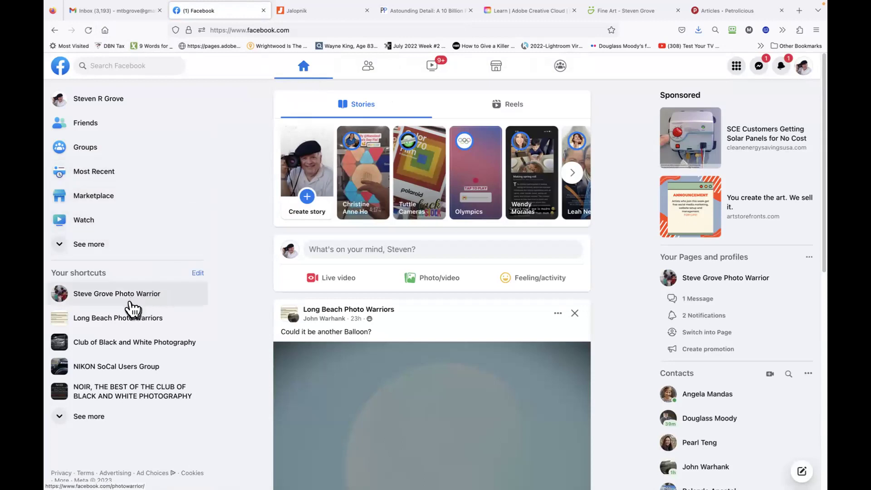
click(127, 320)
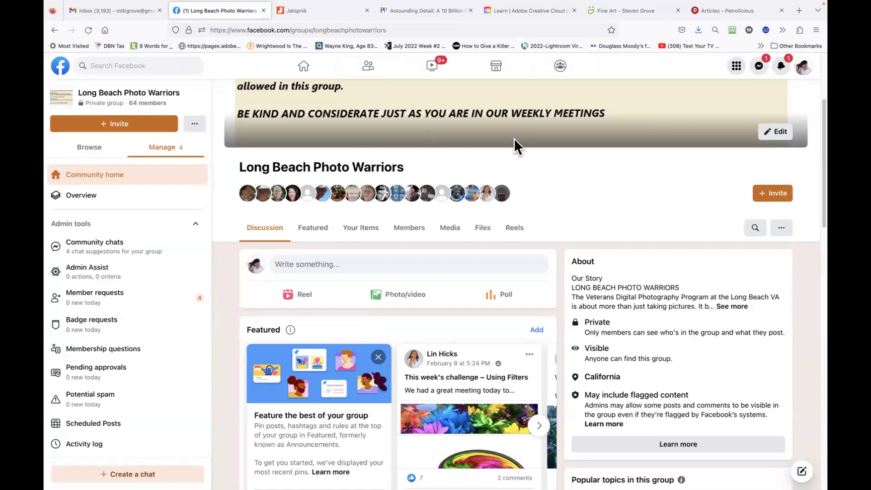
scroll(517, 147, down, 3)
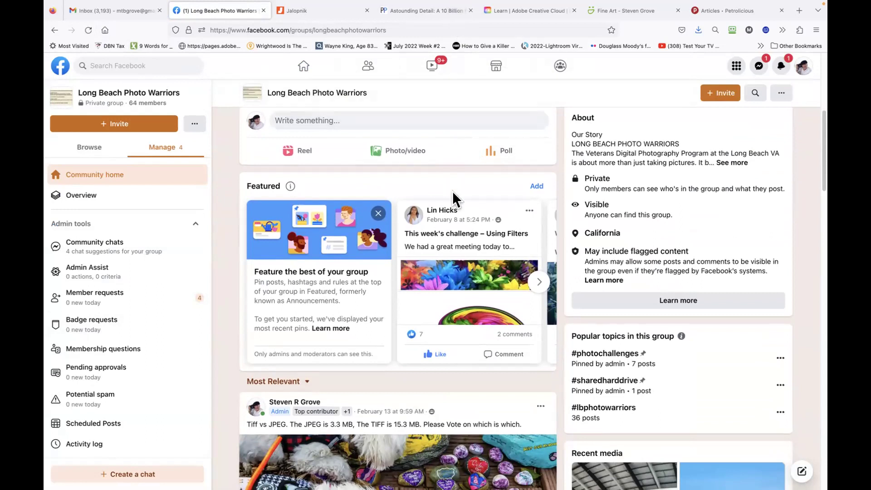
scroll(454, 199, down, 6)
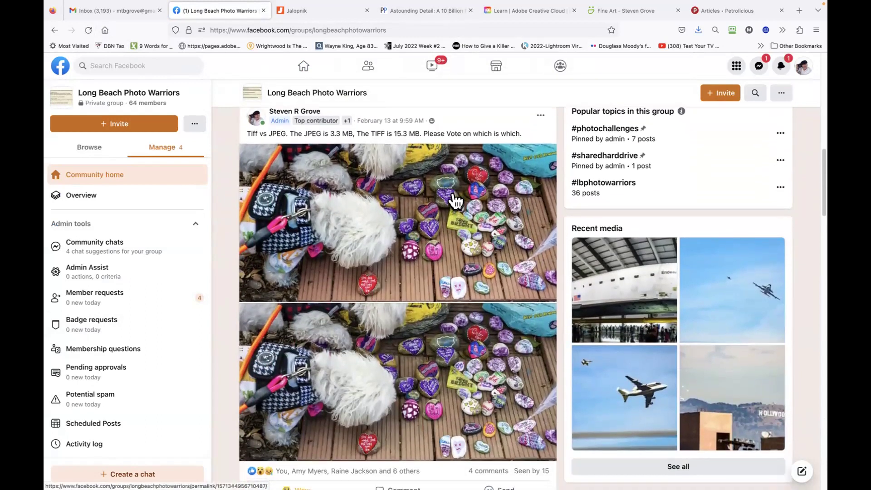
scroll(454, 200, down, 2)
scroll(453, 195, up, 2)
scroll(453, 191, down, 2)
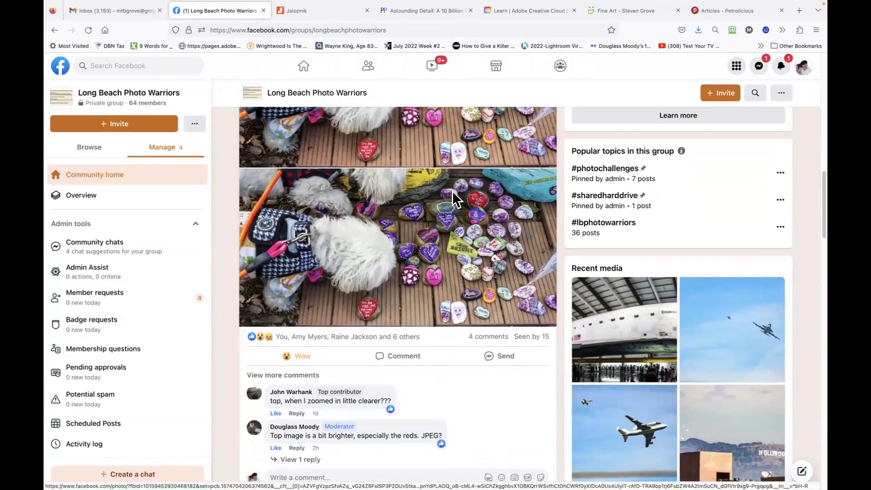
scroll(453, 191, up, 2)
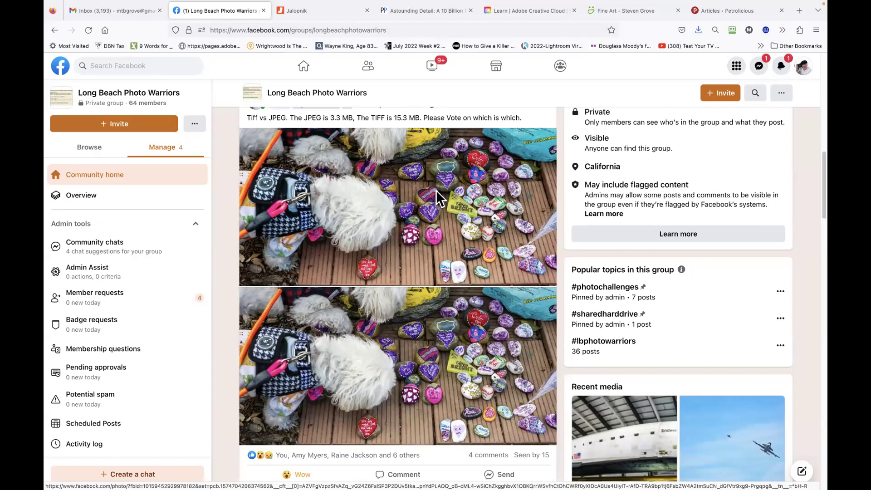
click(407, 217)
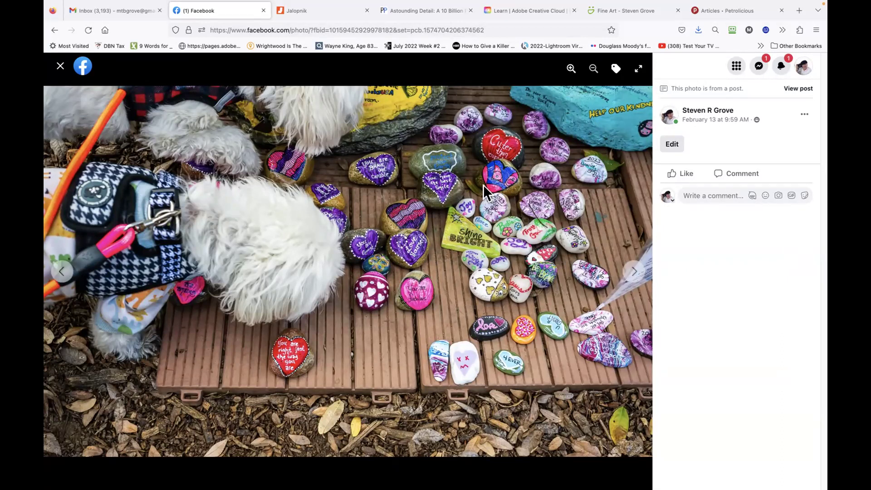
Flip back and forth between the post's two photo versions to compare them.
click(636, 275)
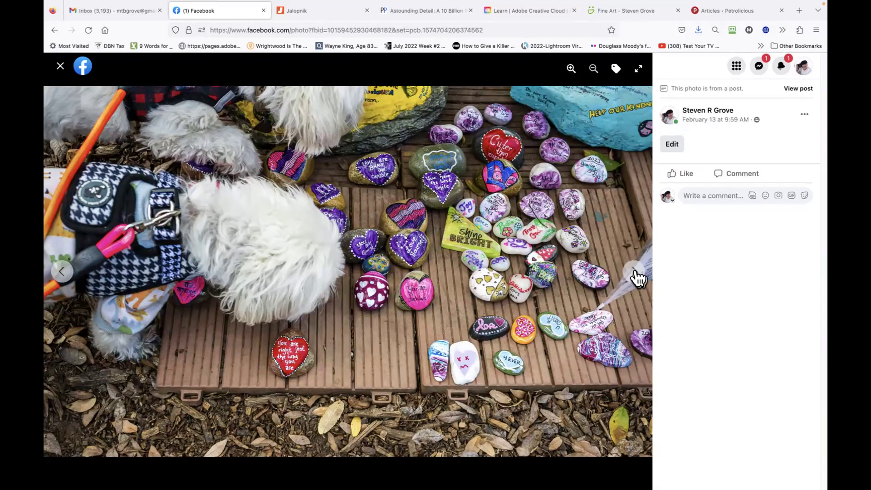
click(61, 273)
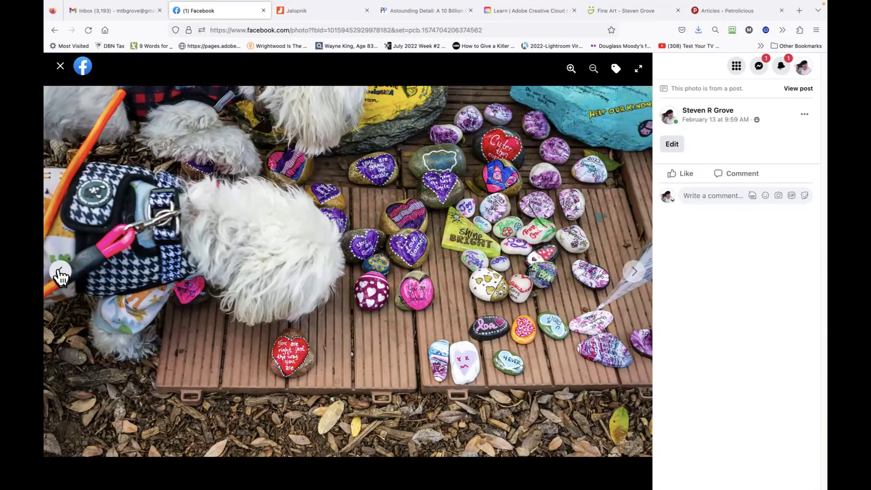
click(636, 272)
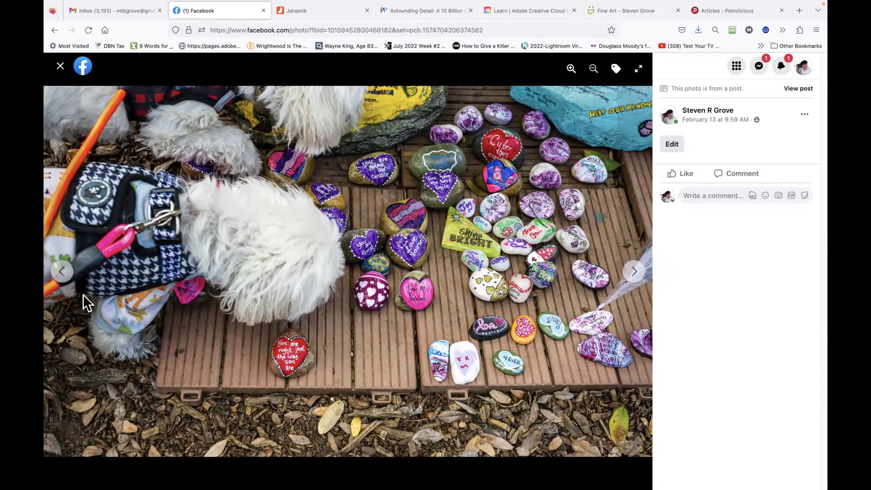
click(60, 275)
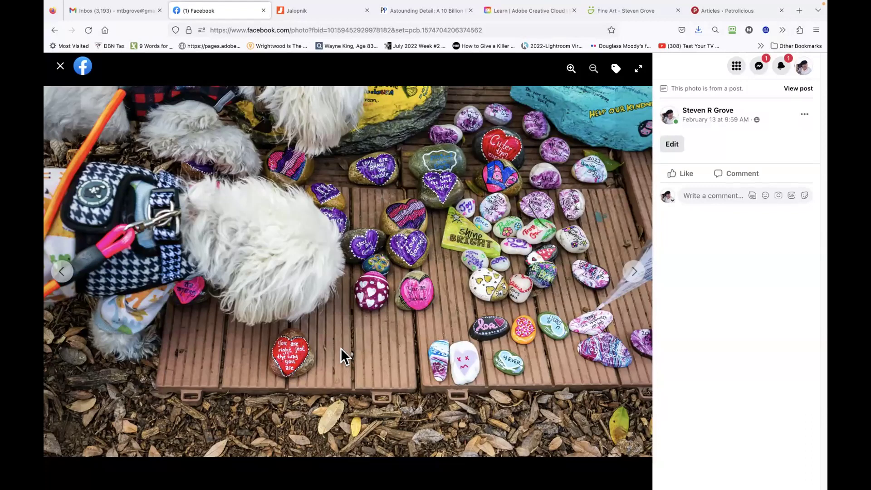
click(635, 272)
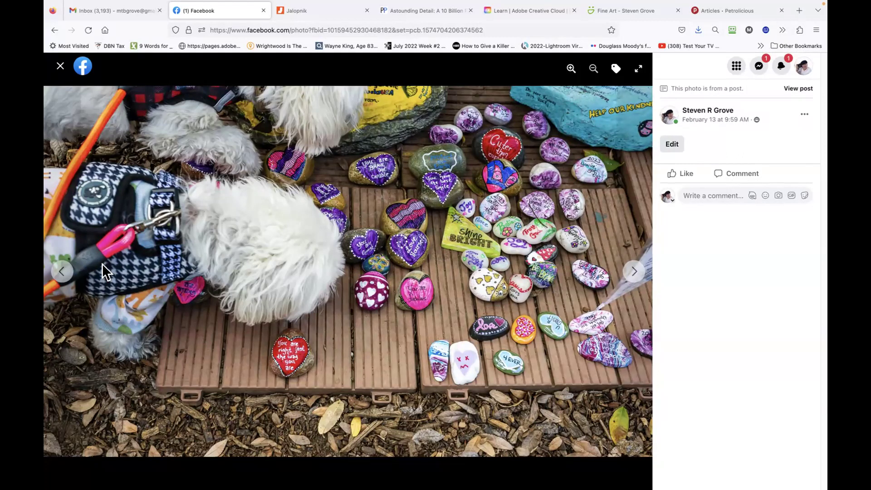
click(61, 272)
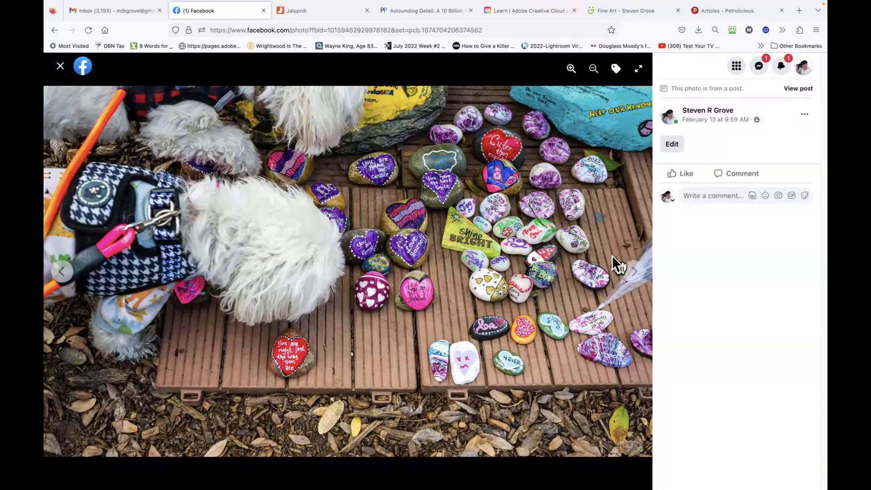
click(632, 271)
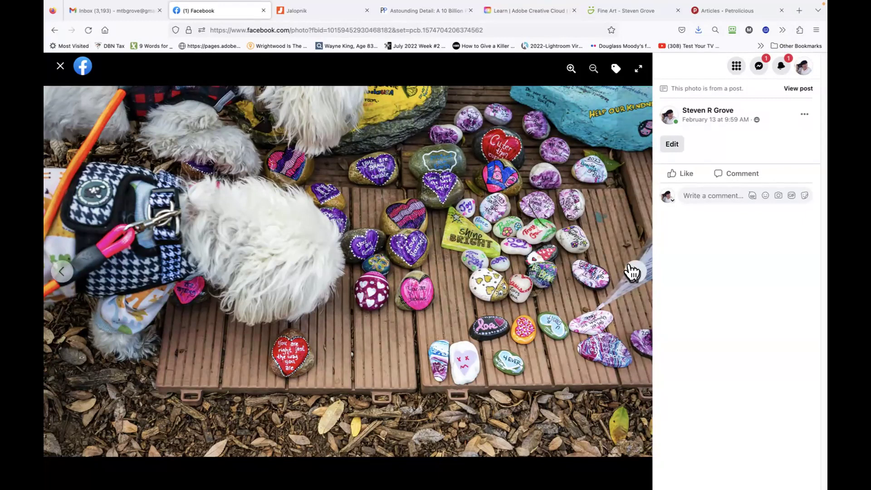
click(59, 272)
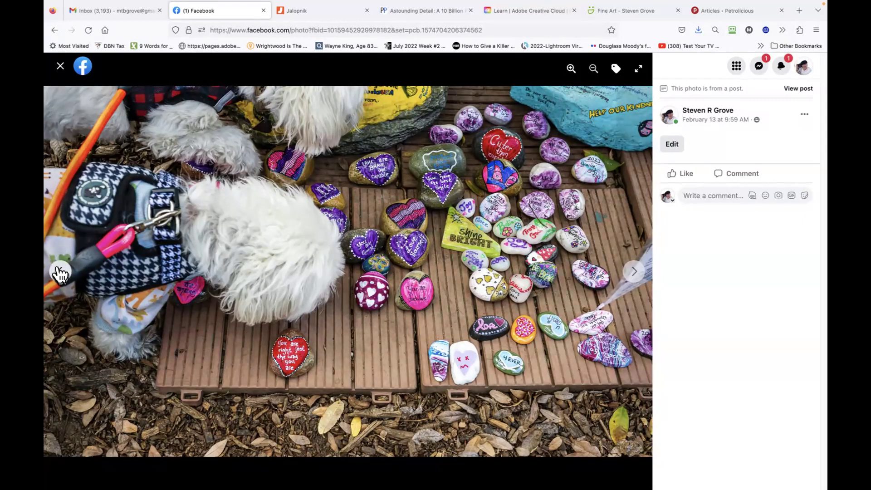
click(636, 272)
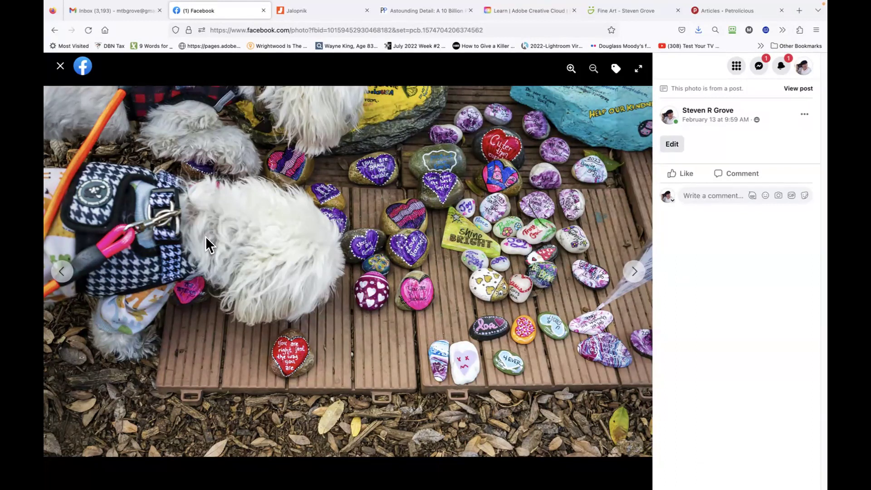
click(59, 272)
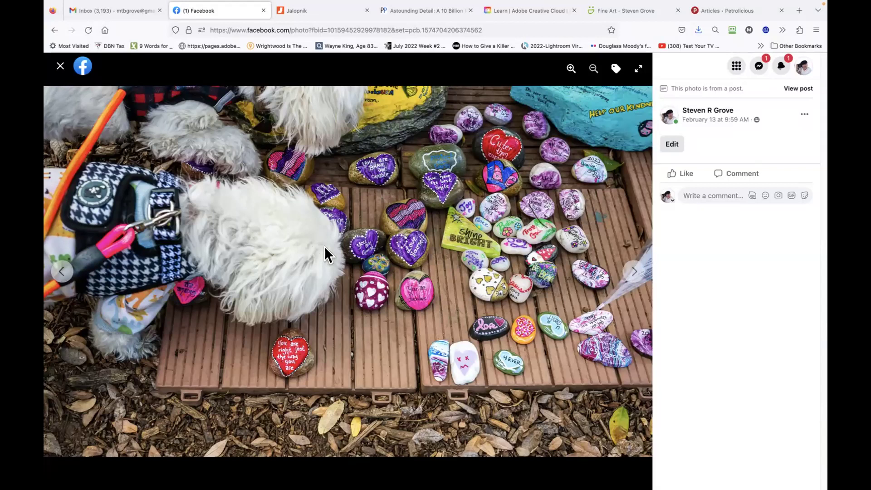
Close the photo viewer and scroll the group feed down to the 'chopped and High contrast B&W' post.
click(61, 68)
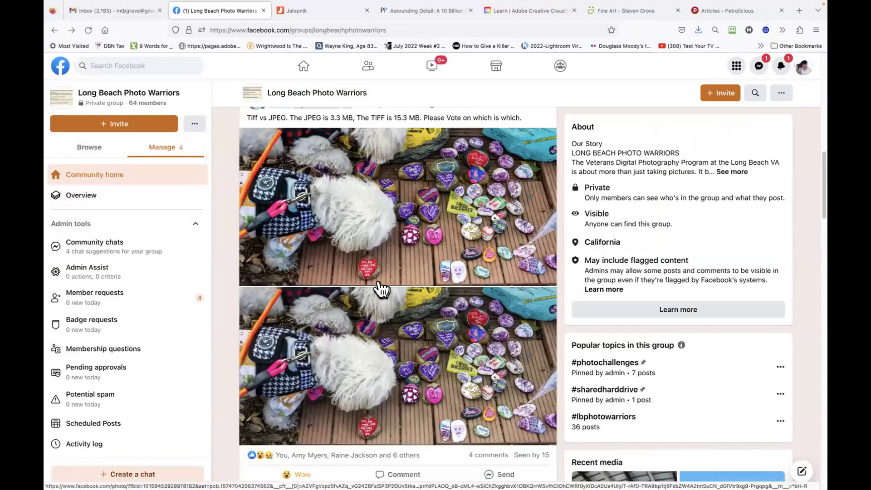
scroll(379, 288, down, 1)
scroll(380, 288, down, 4)
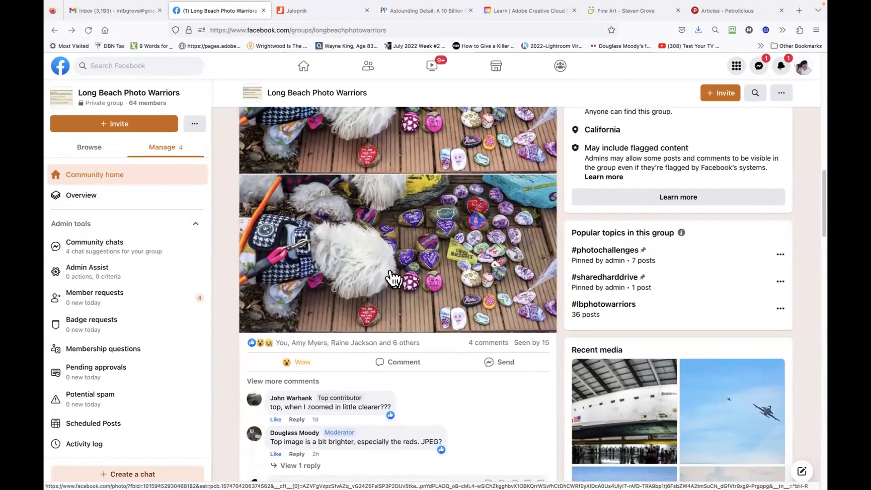
scroll(382, 274, down, 10)
scroll(383, 275, up, 9)
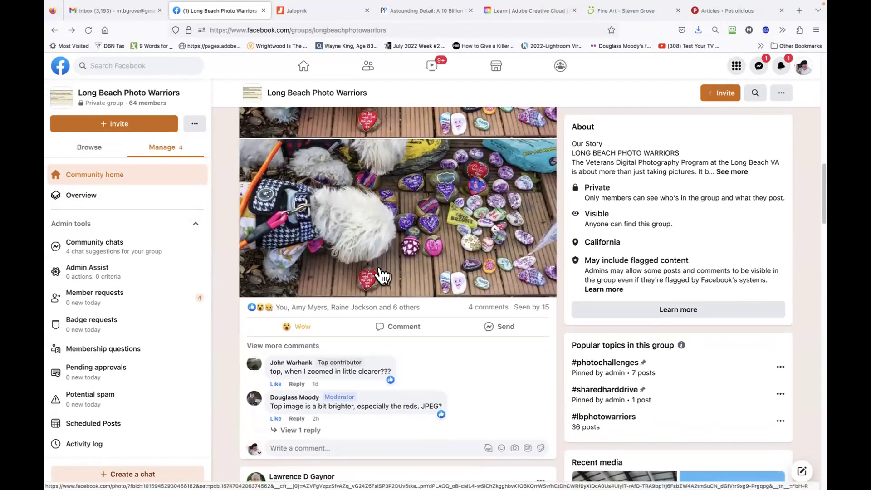
scroll(382, 274, down, 14)
scroll(383, 275, down, 20)
scroll(382, 275, down, 4)
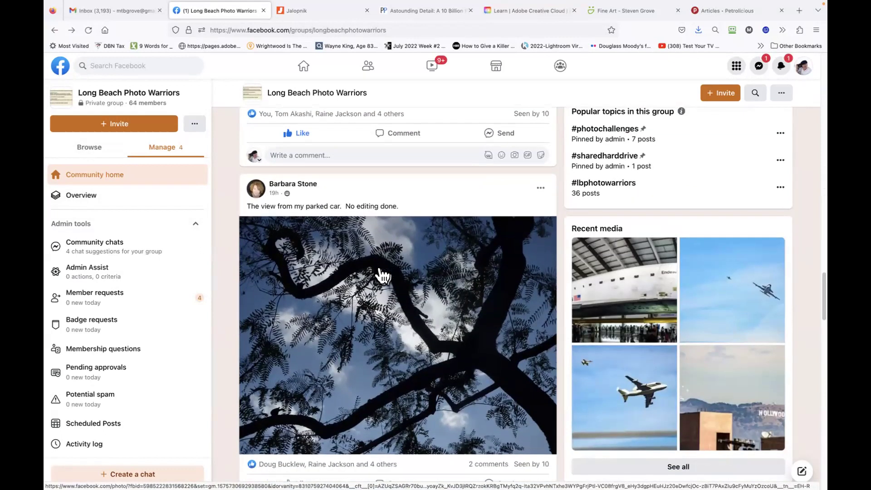
scroll(383, 275, down, 3)
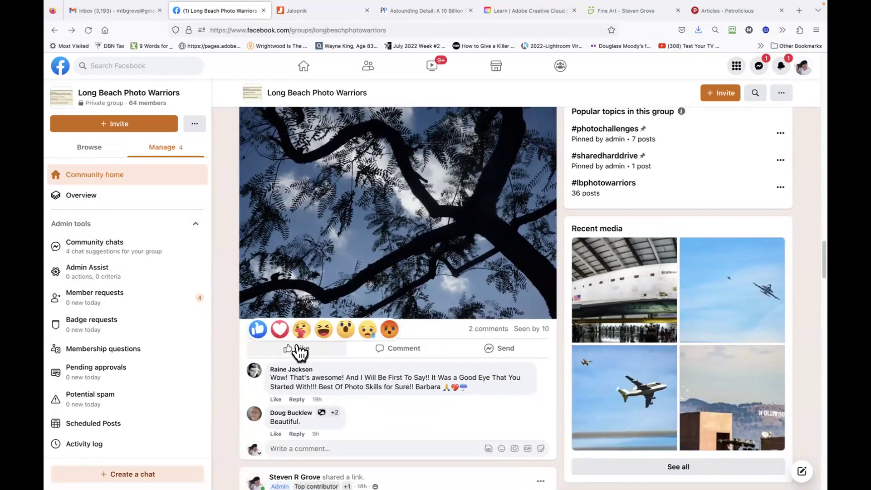
scroll(375, 328, down, 14)
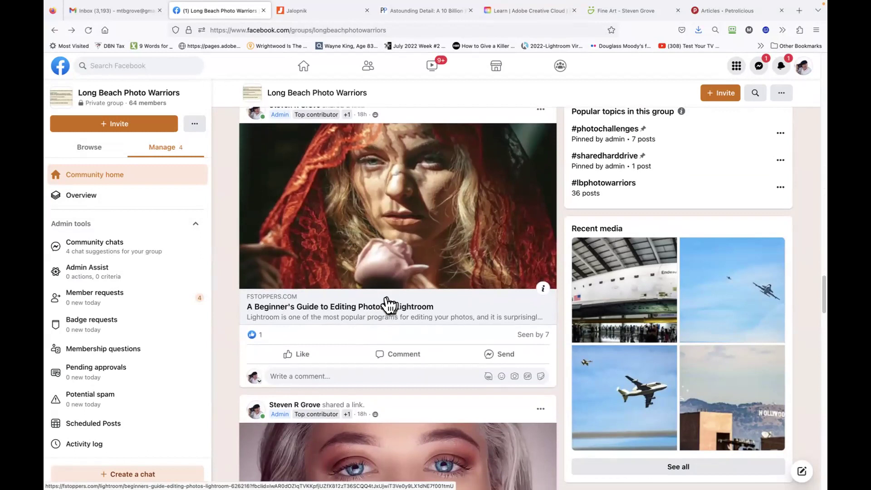
scroll(387, 295, down, 10)
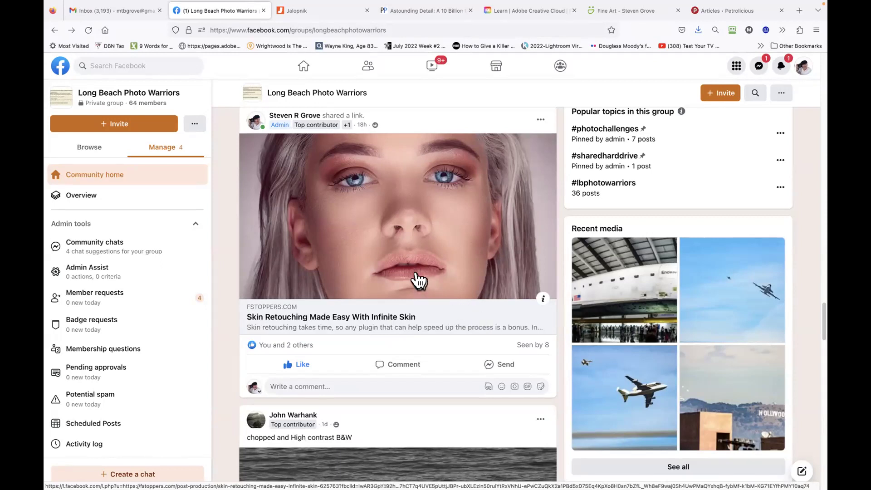
scroll(415, 278, down, 2)
scroll(416, 279, down, 3)
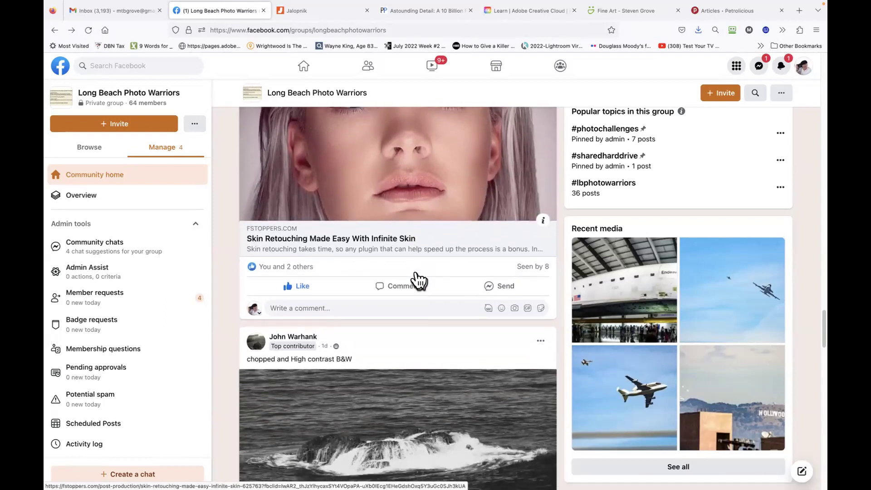
scroll(418, 280, down, 3)
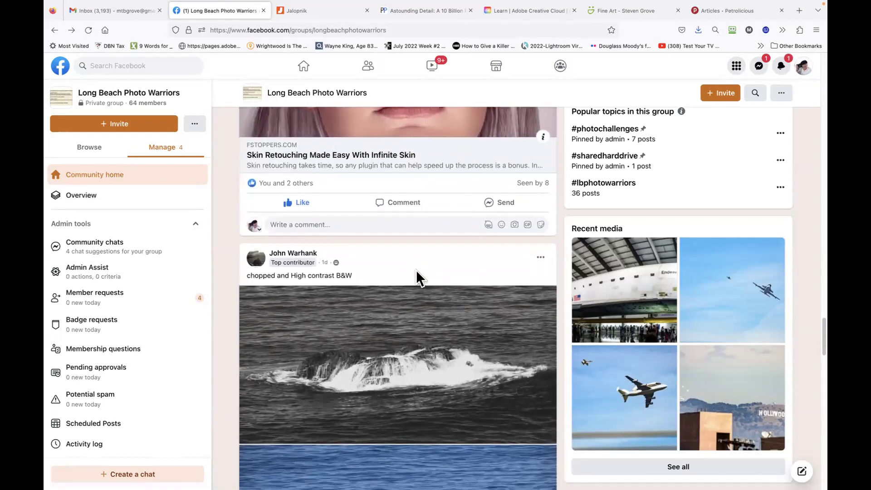
scroll(418, 280, down, 4)
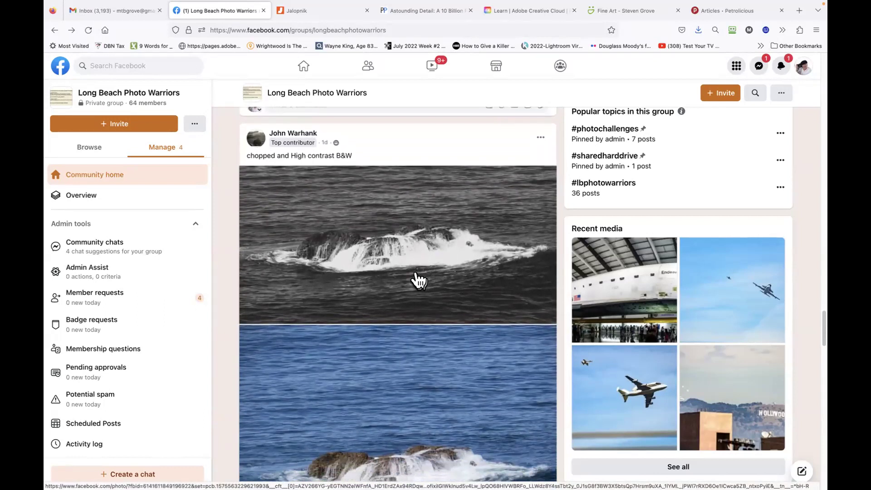
scroll(418, 280, up, 1)
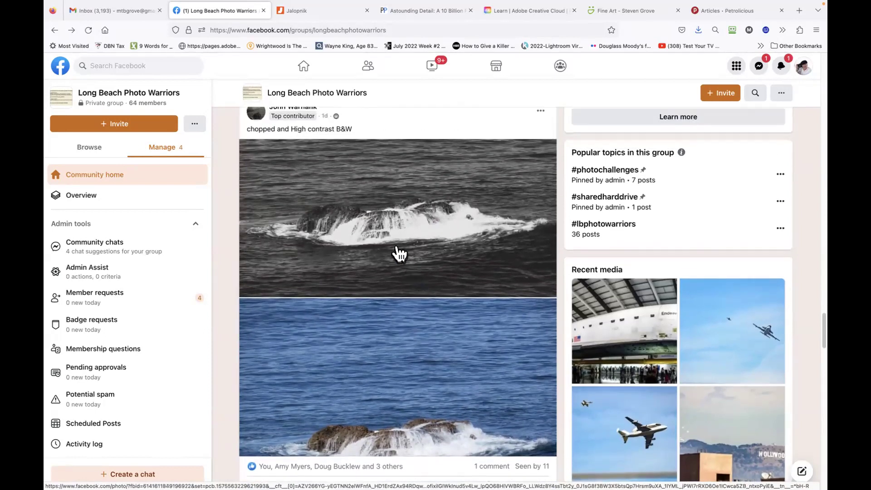
Open the black-and-white rock photo full-size and toggle repeatedly between it and its colour version.
click(396, 245)
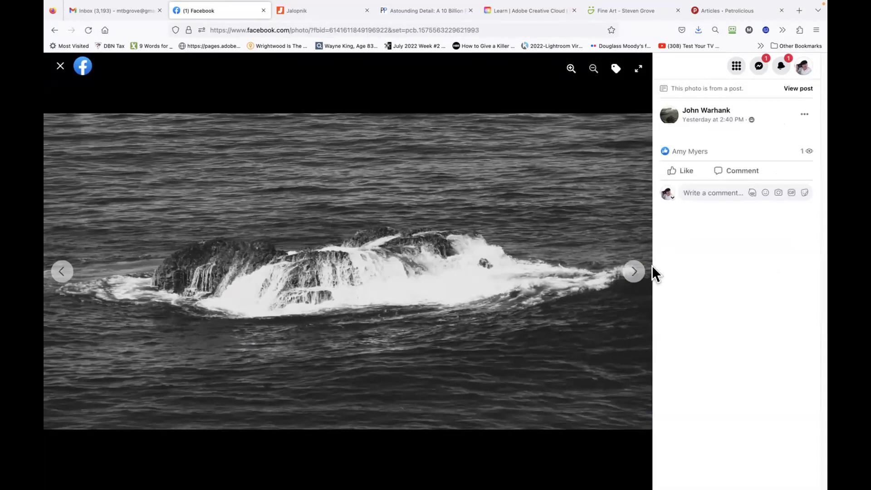
click(634, 271)
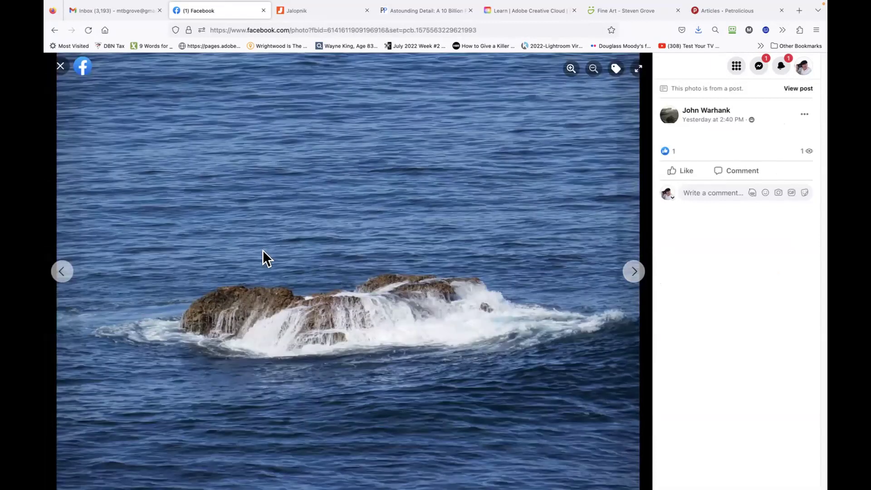
click(61, 272)
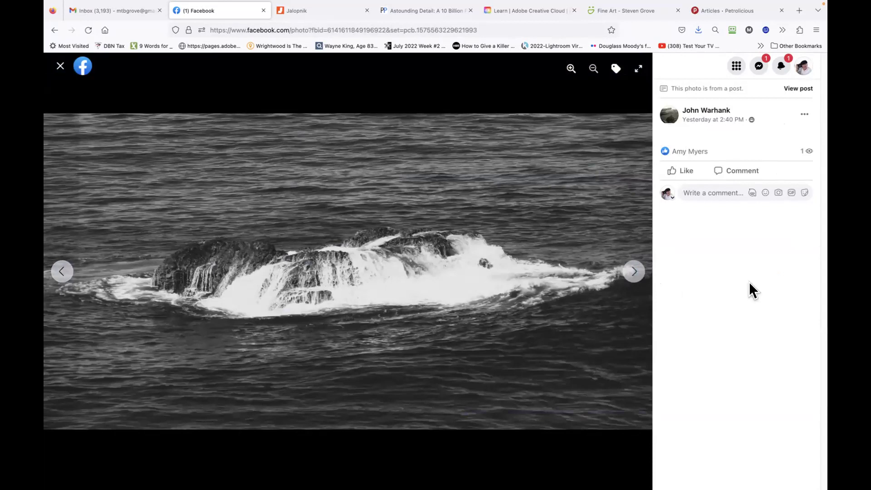
click(637, 274)
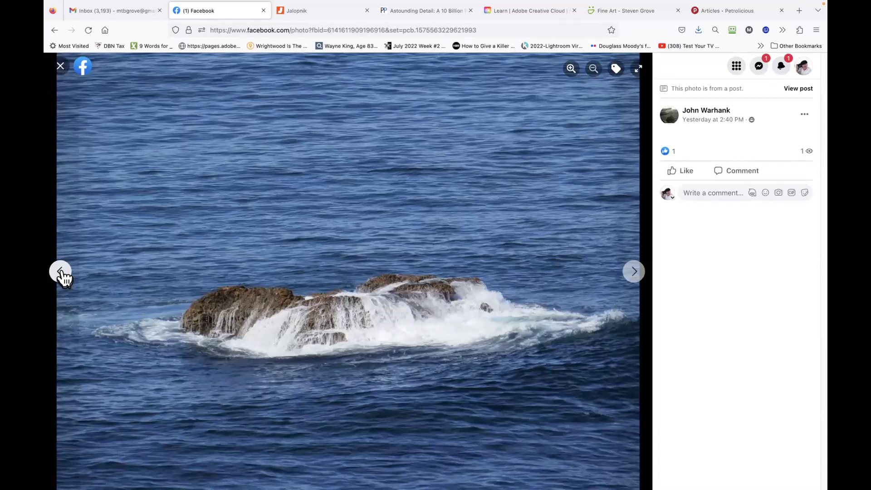
click(62, 272)
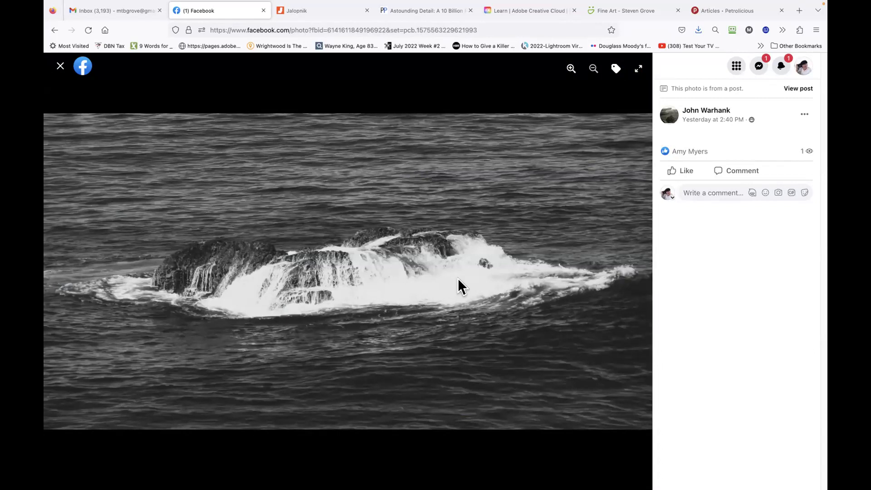
click(635, 272)
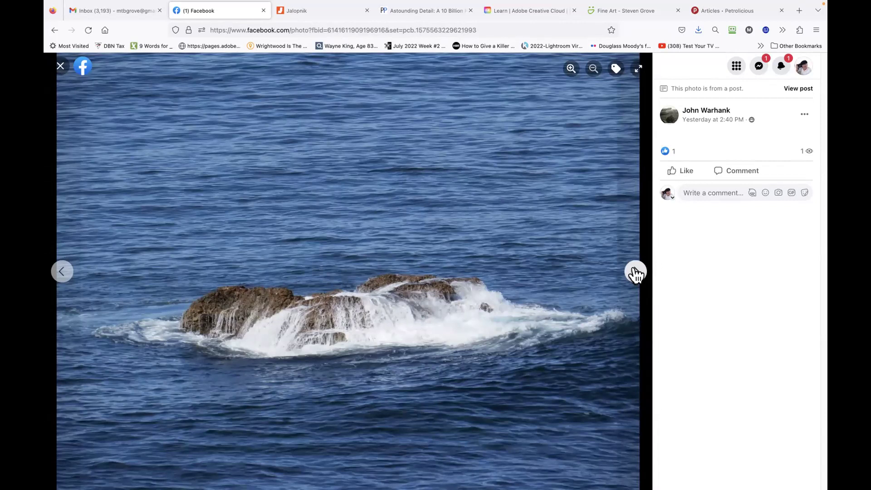
click(60, 272)
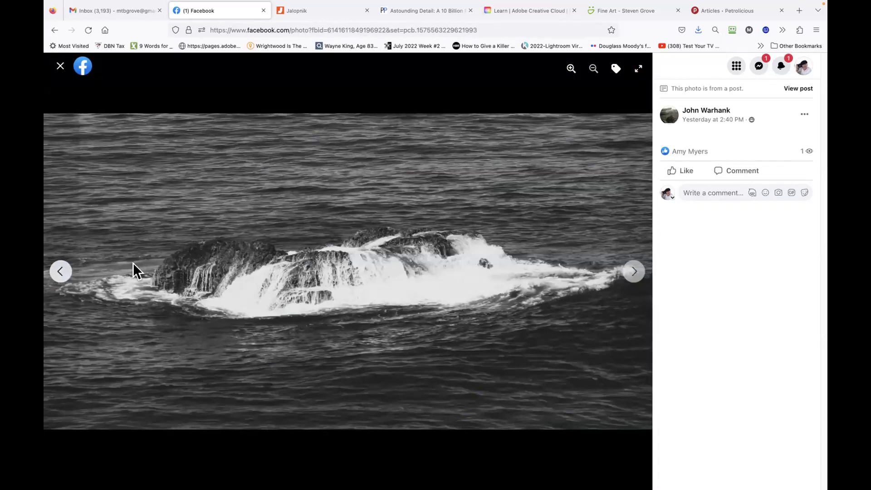
Close the photo viewer and scroll down the feed to the 'JPEG vs TIFF: A Photographer's Guide' post.
click(61, 70)
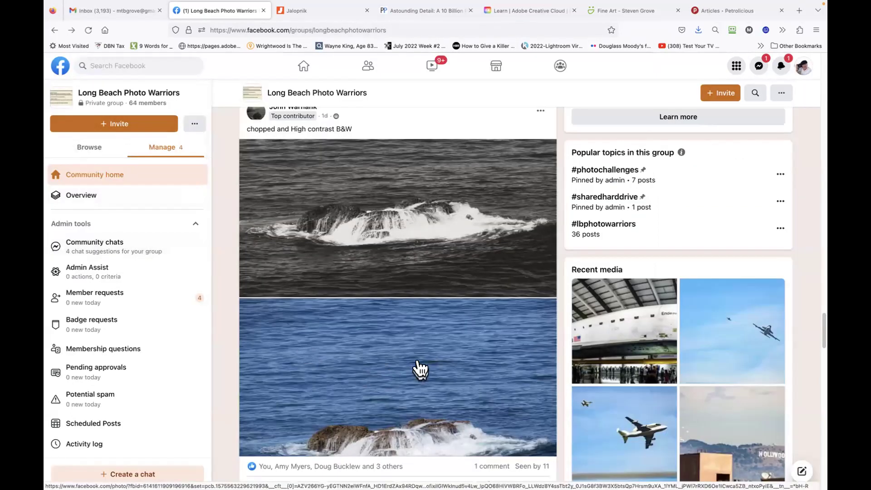
scroll(420, 368, down, 8)
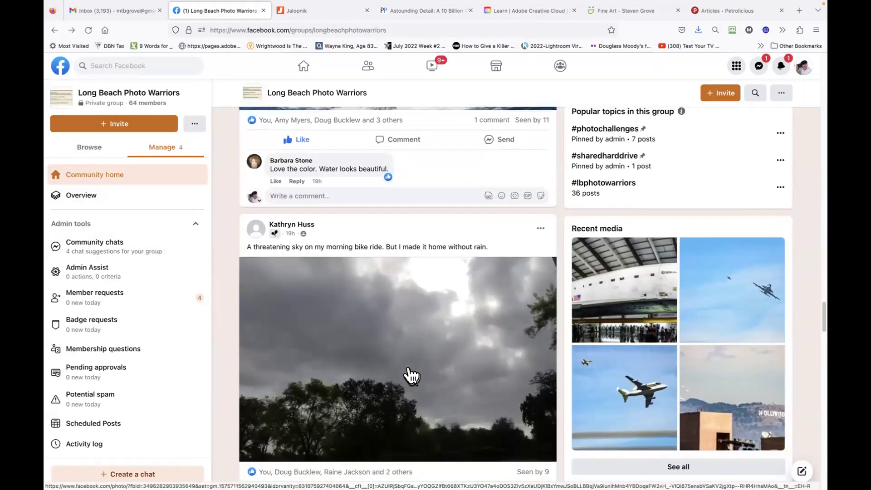
scroll(411, 375, down, 3)
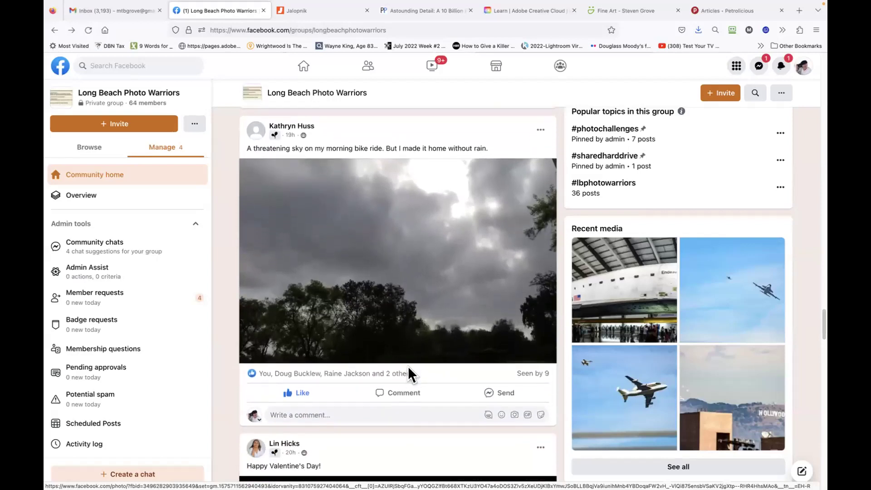
scroll(409, 368, down, 3)
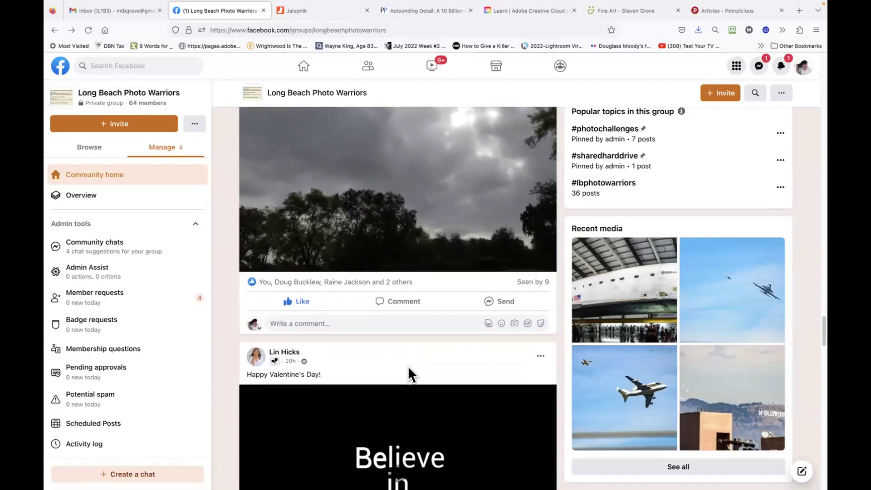
scroll(408, 368, down, 5)
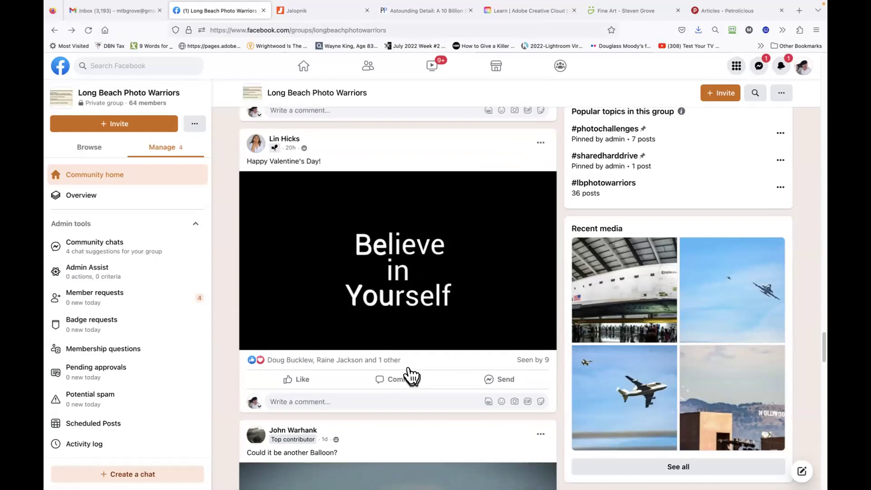
scroll(411, 375, down, 5)
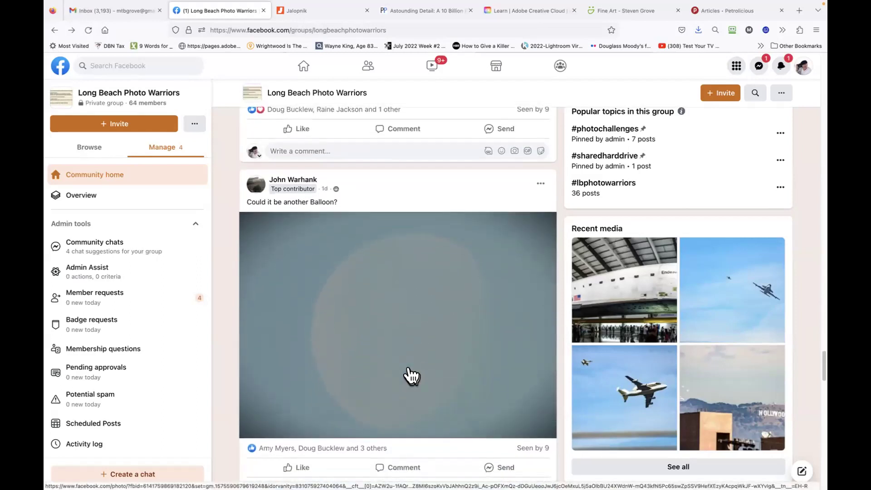
scroll(411, 375, up, 2)
scroll(411, 376, down, 9)
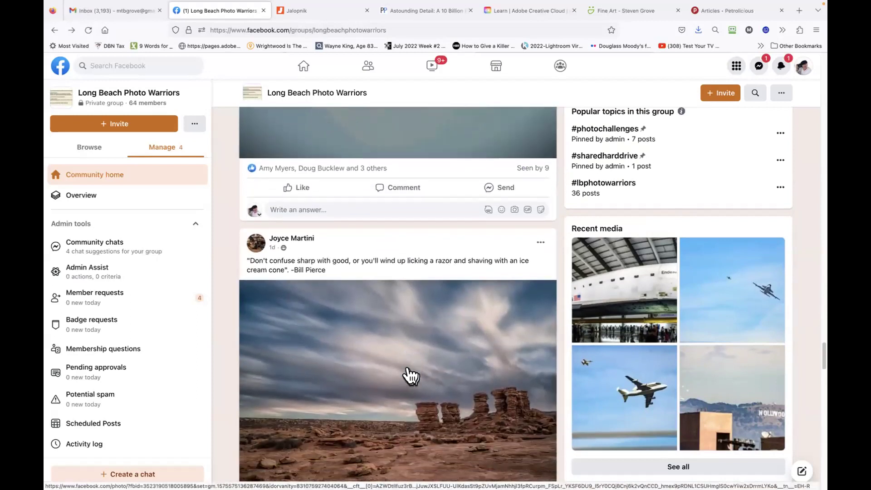
scroll(411, 375, down, 7)
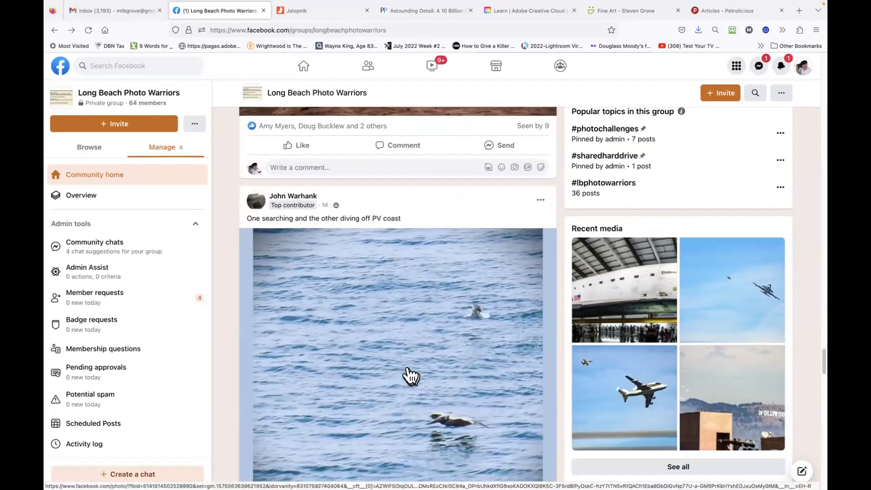
scroll(411, 380, down, 10)
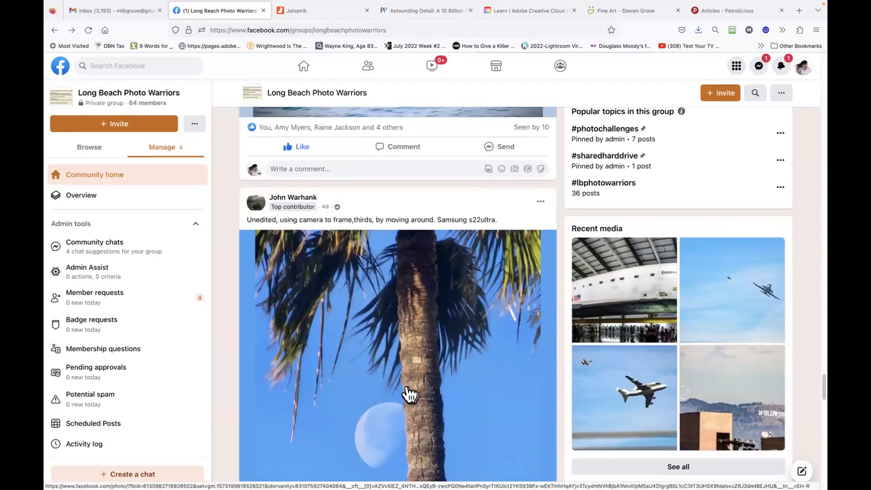
scroll(409, 393, down, 9)
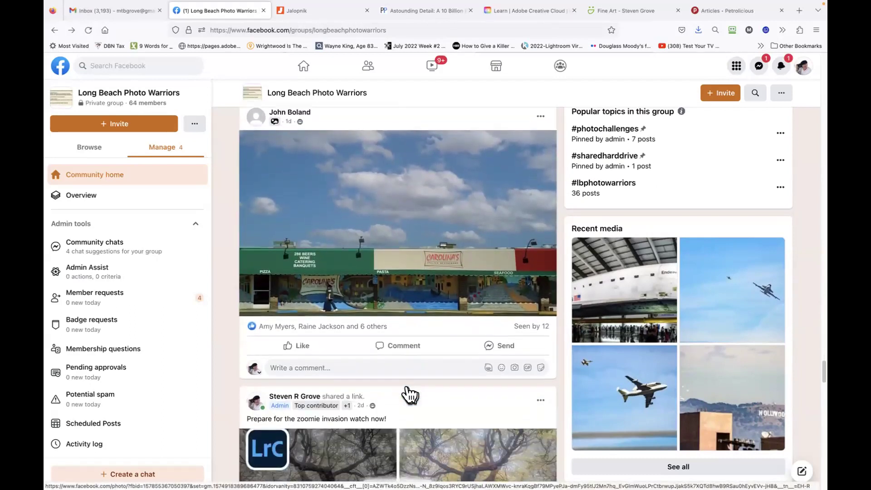
scroll(407, 385, down, 4)
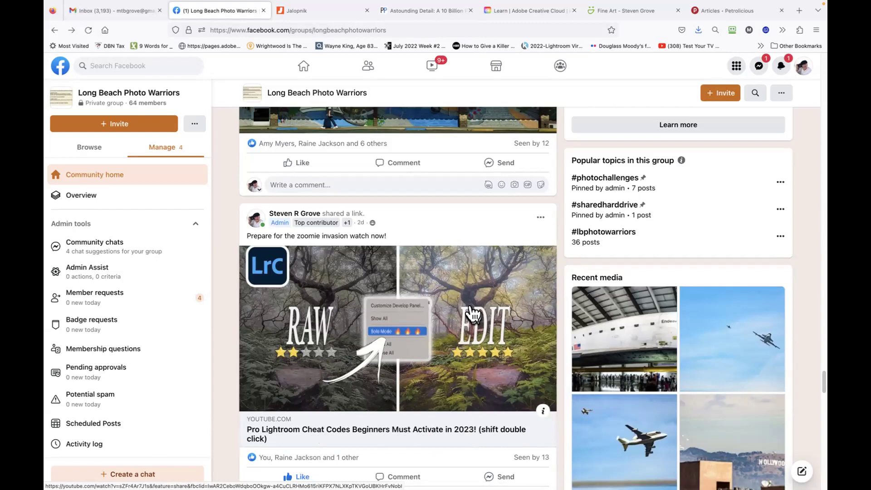
scroll(471, 314, down, 2)
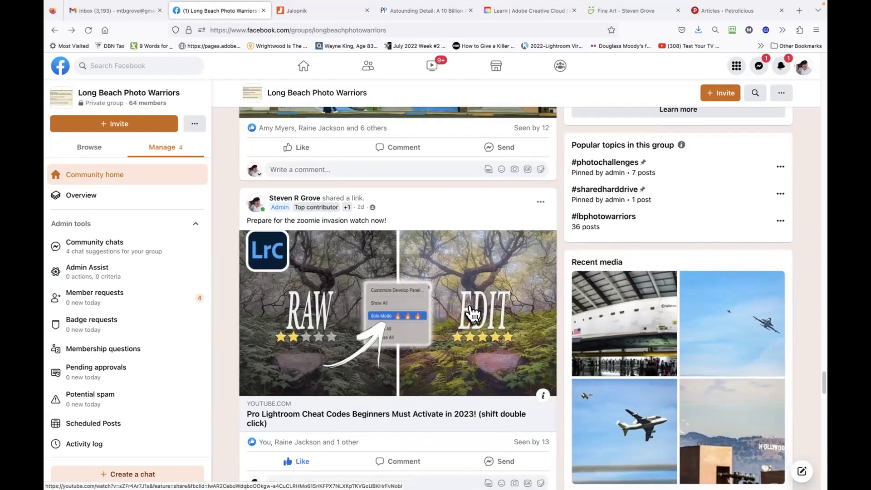
scroll(472, 313, down, 5)
scroll(472, 313, down, 8)
scroll(472, 313, down, 2)
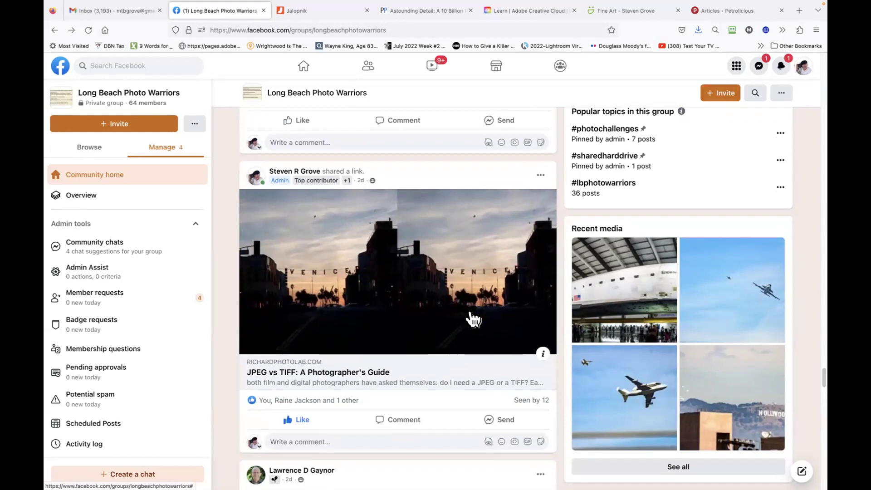
Scroll past the canyon photo to the 'Used Photoshop to clean up background' dog post.
scroll(473, 320, down, 1)
scroll(473, 320, up, 4)
scroll(473, 320, down, 4)
scroll(472, 320, down, 1)
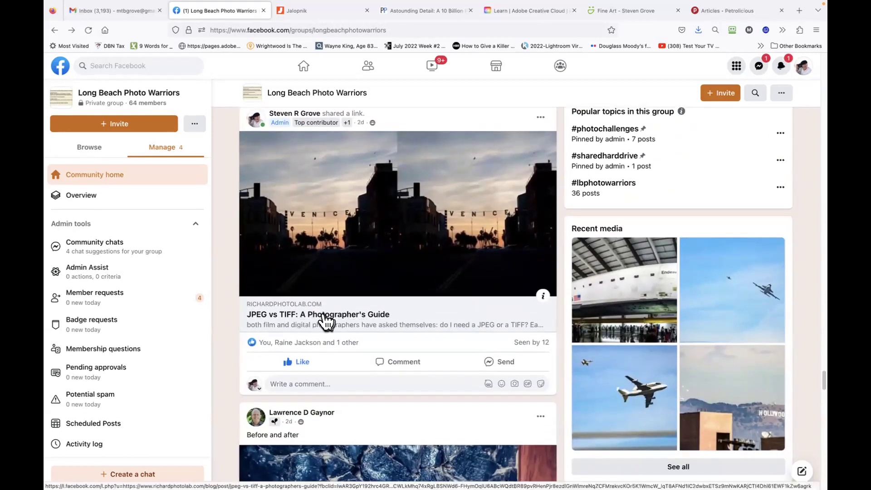
scroll(438, 293, up, 6)
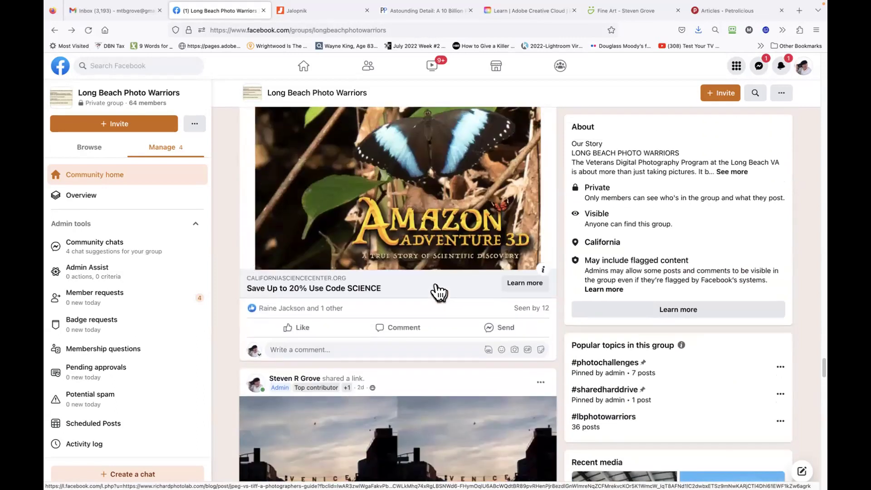
scroll(438, 292, down, 10)
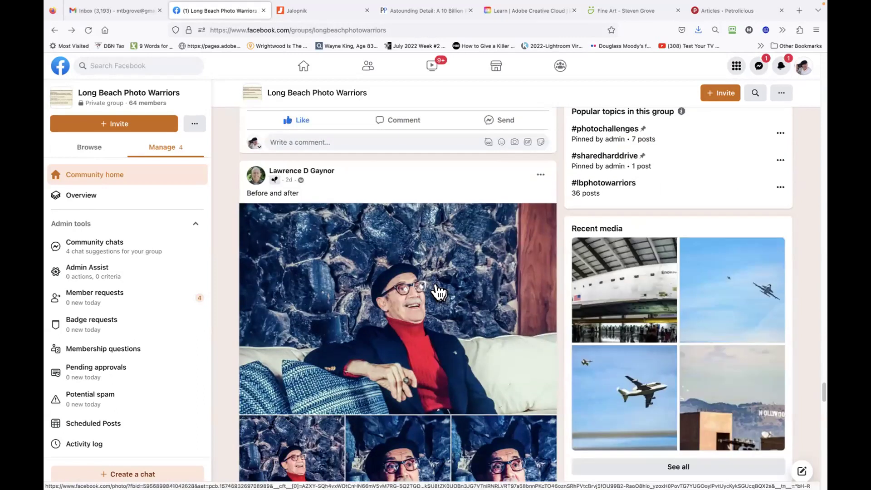
scroll(438, 292, down, 3)
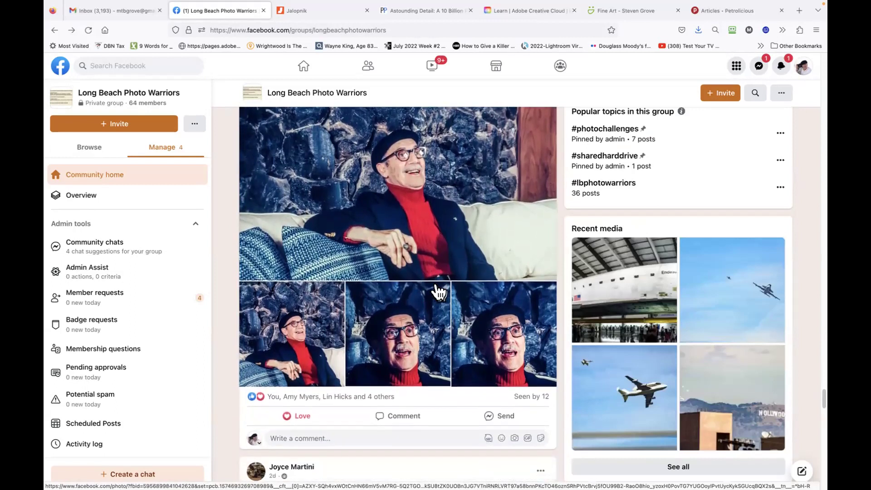
scroll(437, 293, down, 6)
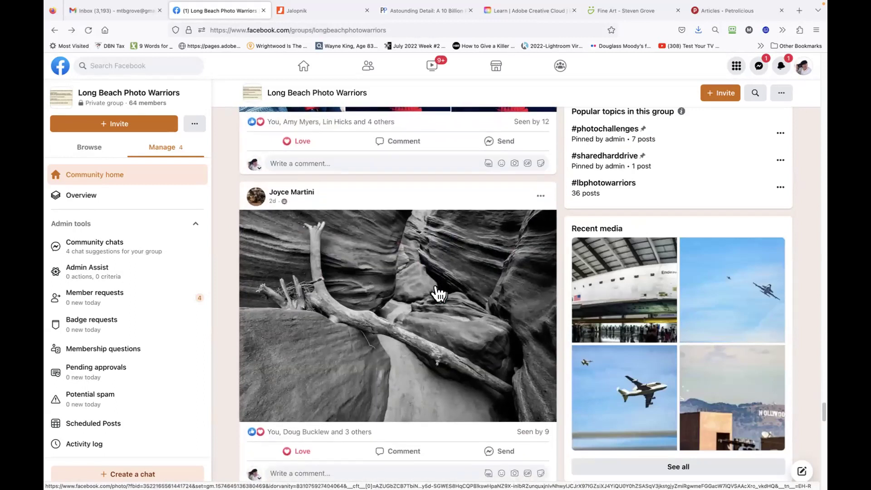
scroll(438, 293, down, 1)
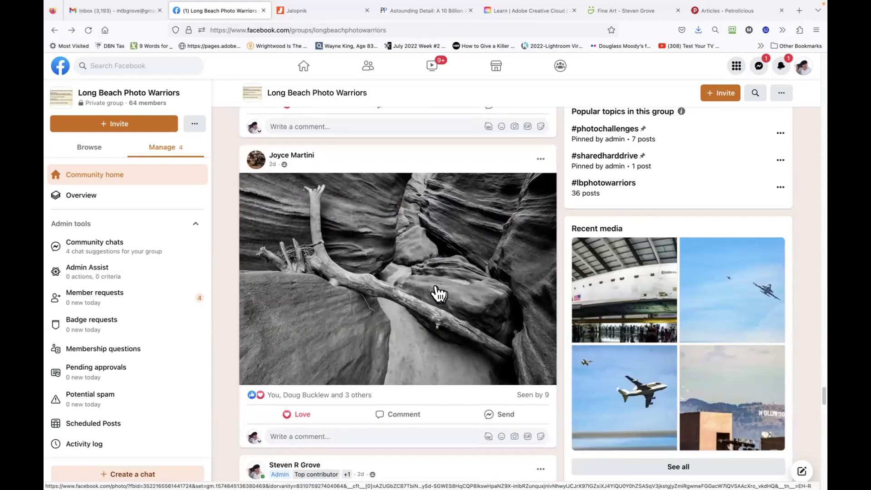
scroll(438, 292, down, 5)
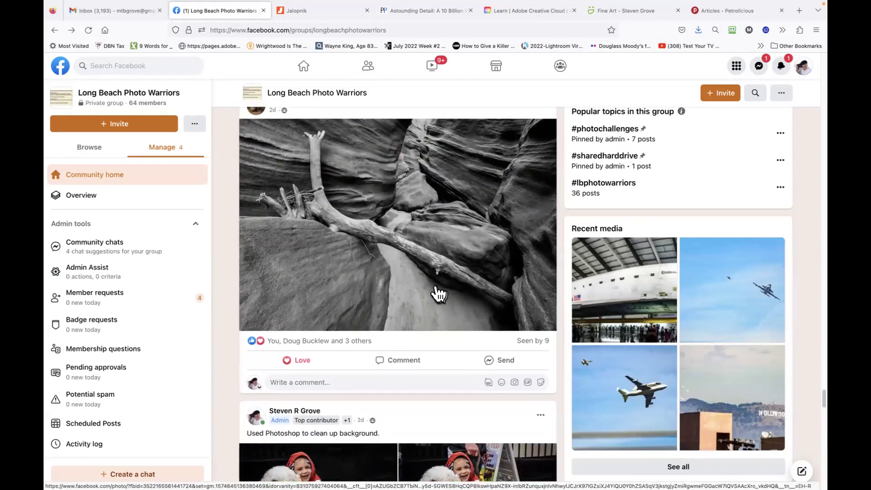
scroll(438, 292, down, 1)
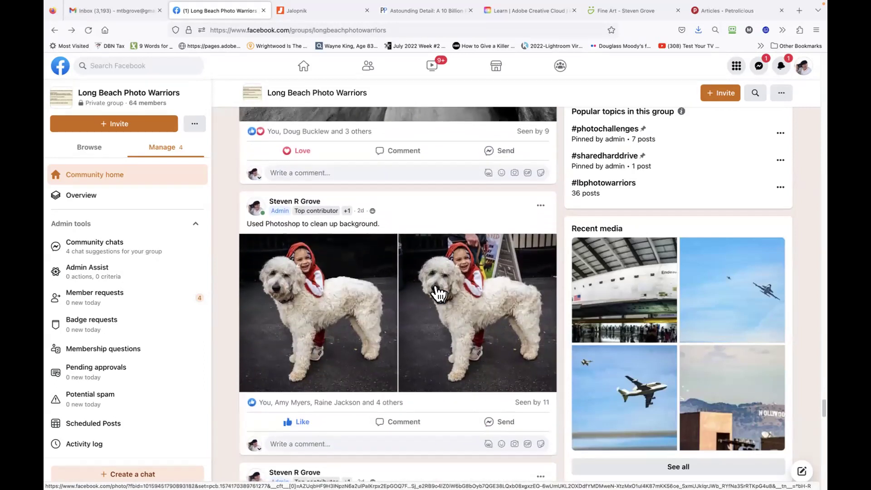
scroll(438, 293, up, 1)
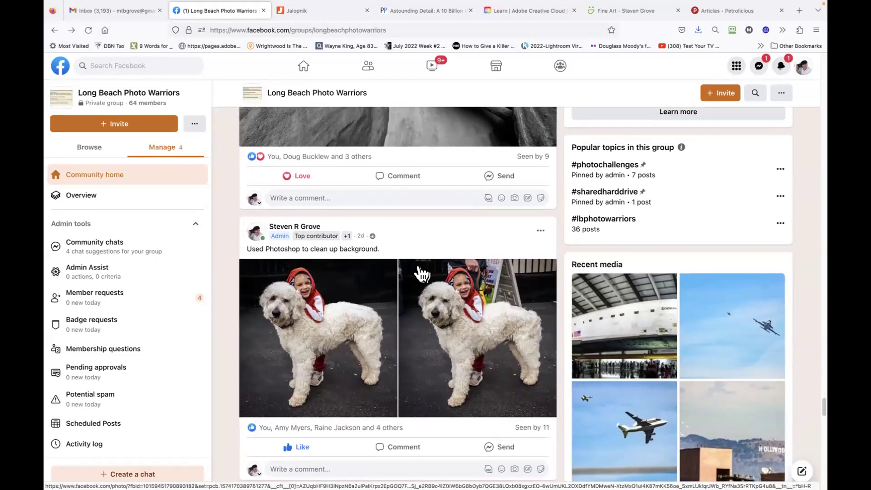
scroll(473, 303, down, 1)
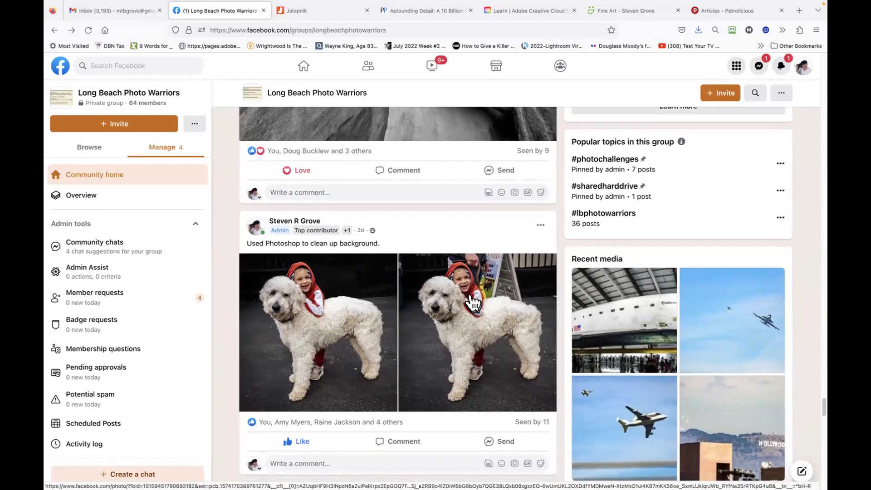
click(456, 302)
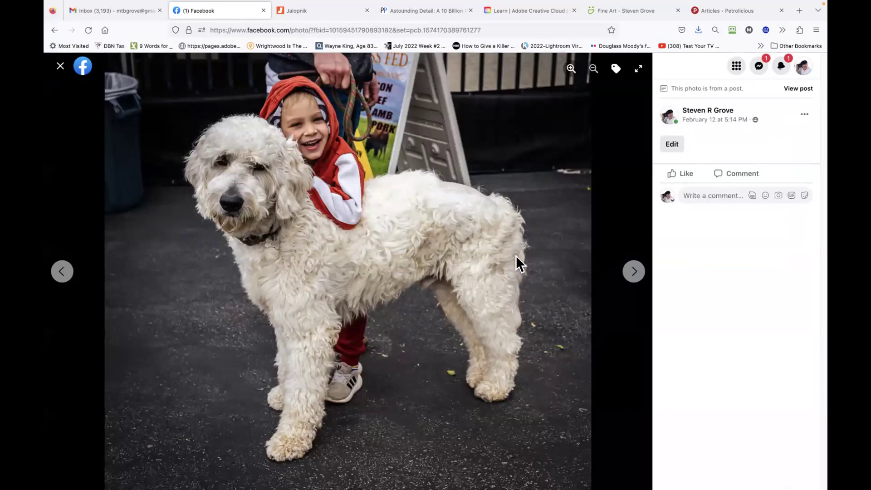
click(61, 272)
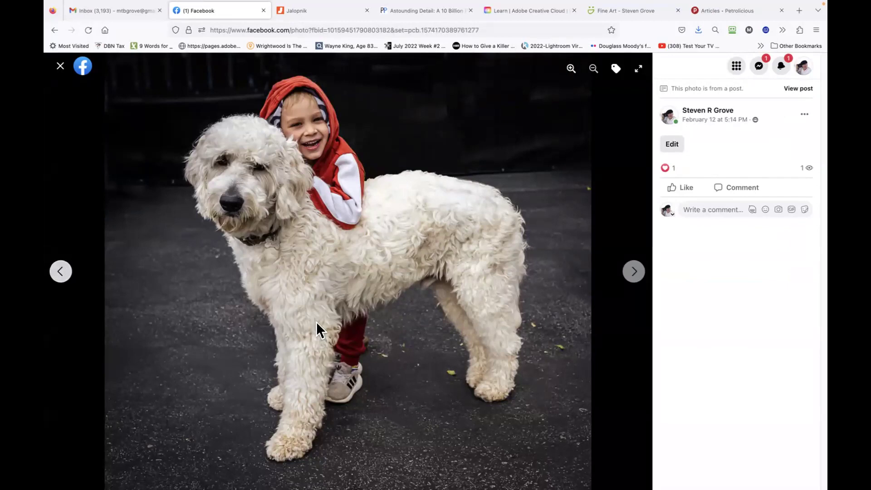
click(636, 271)
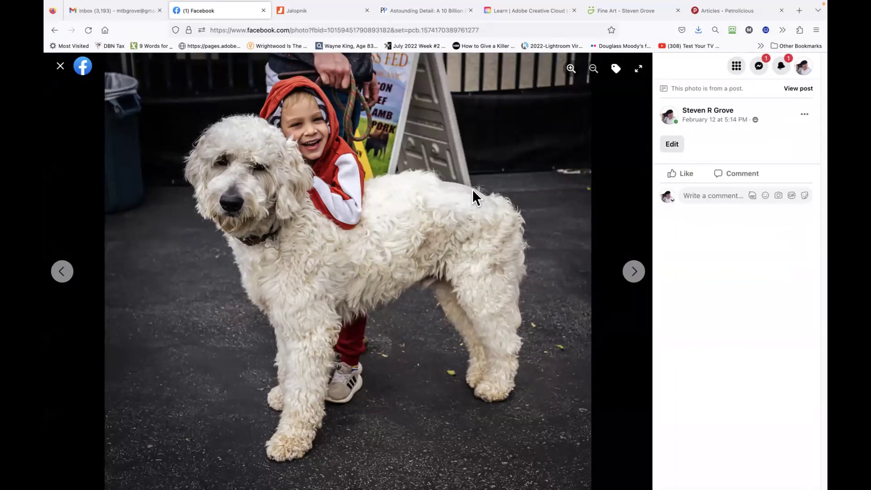
click(60, 272)
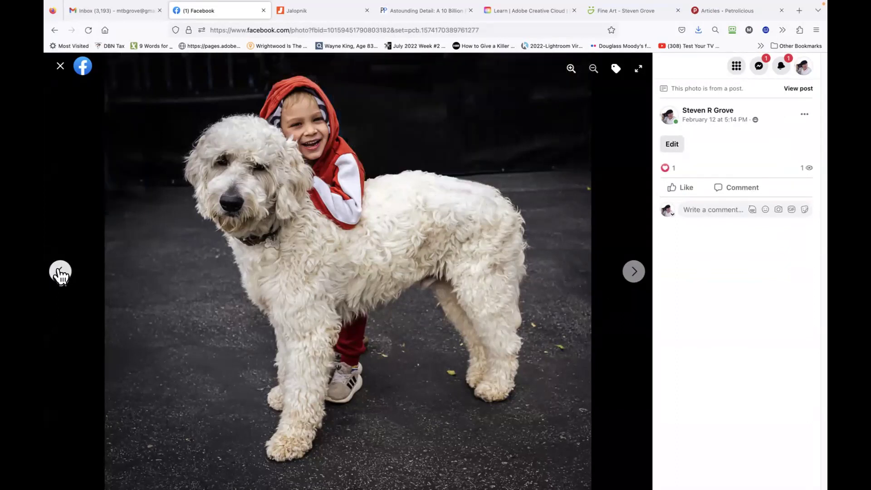
click(60, 68)
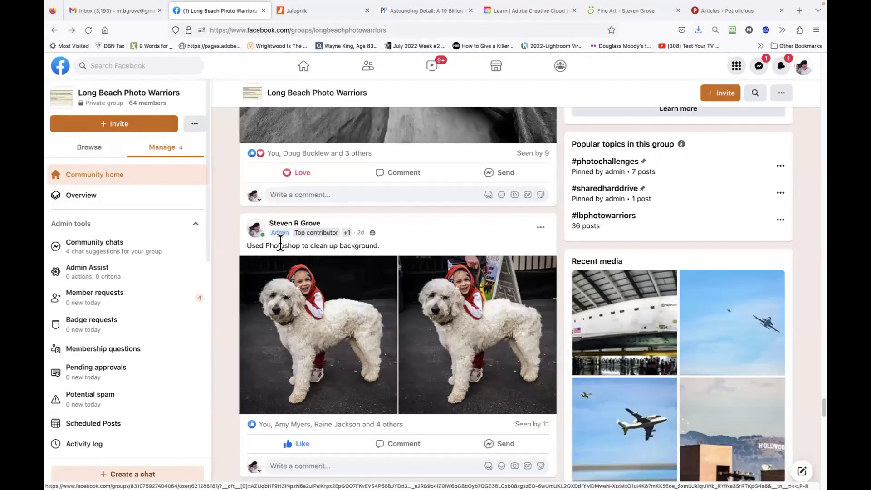
Scroll past the veteran video and vegetable posts to the 'Orange truck in City of Orange' post.
scroll(341, 276, down, 6)
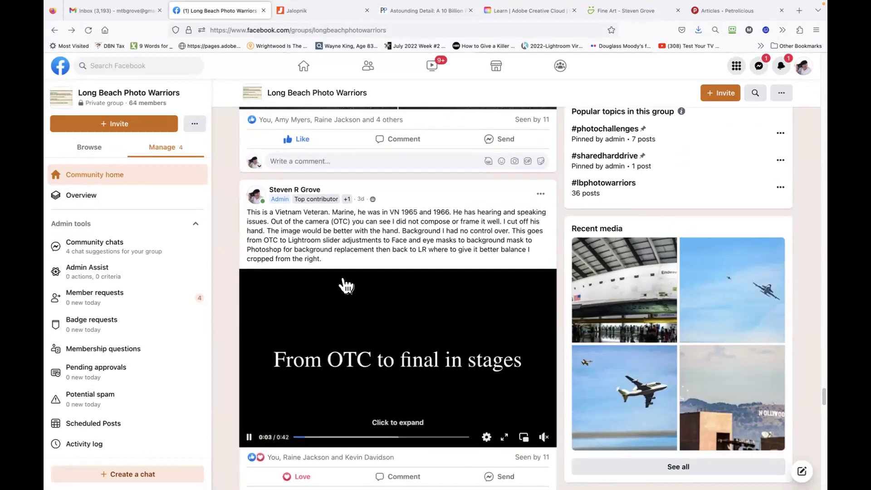
scroll(346, 286, down, 2)
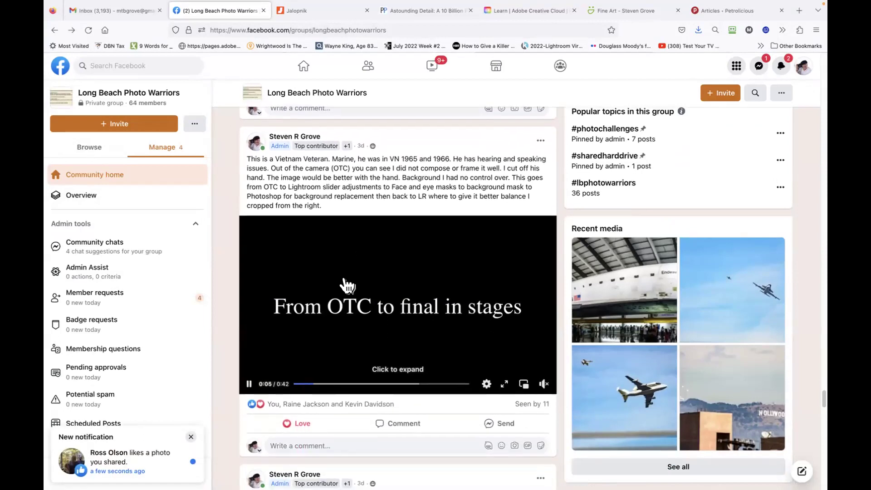
scroll(347, 286, down, 2)
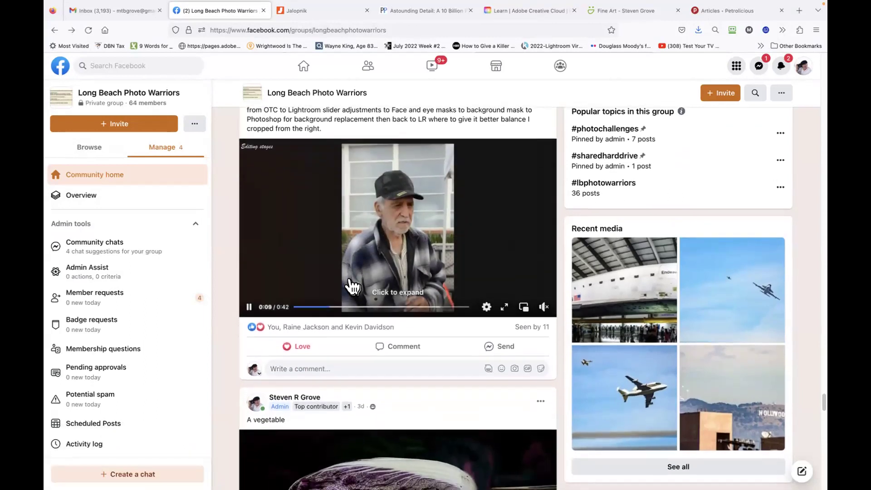
scroll(351, 286, down, 2)
scroll(351, 286, down, 6)
scroll(352, 286, down, 9)
scroll(352, 286, down, 3)
click(357, 240)
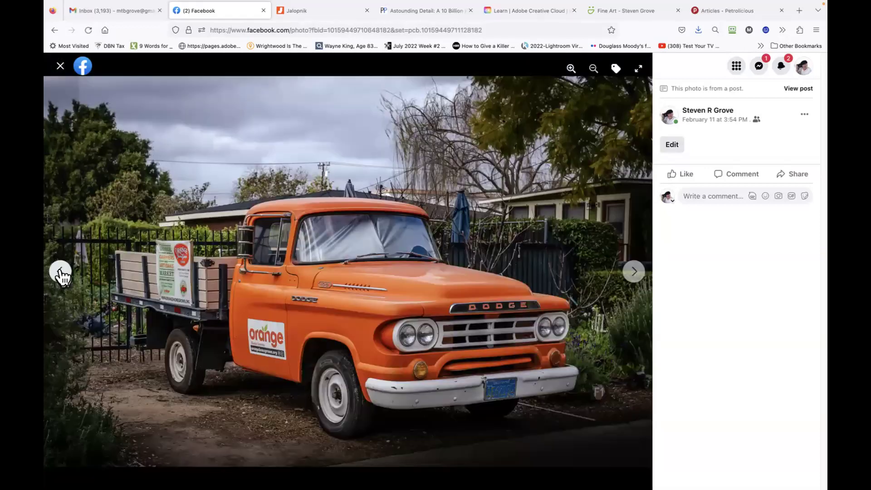
click(58, 69)
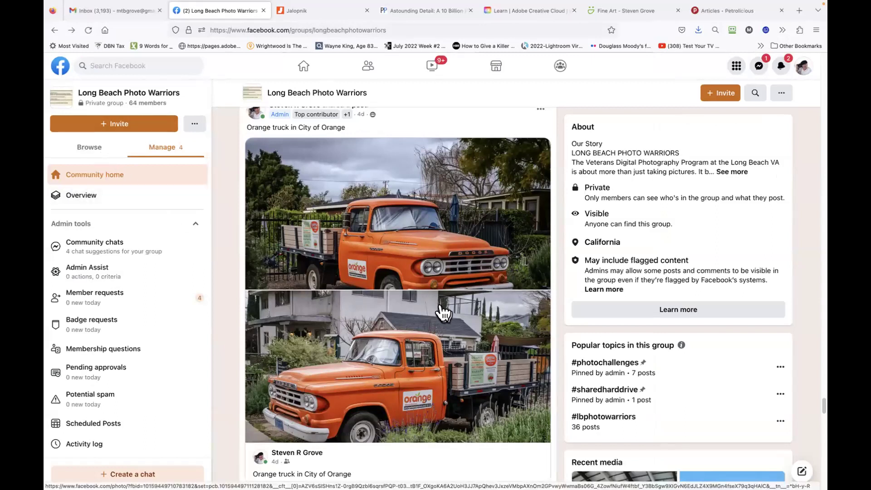
Scroll past the swirl, lips and owl posts, then back up to the colourful swirled-orb filter photo.
scroll(443, 309, down, 5)
scroll(443, 313, down, 3)
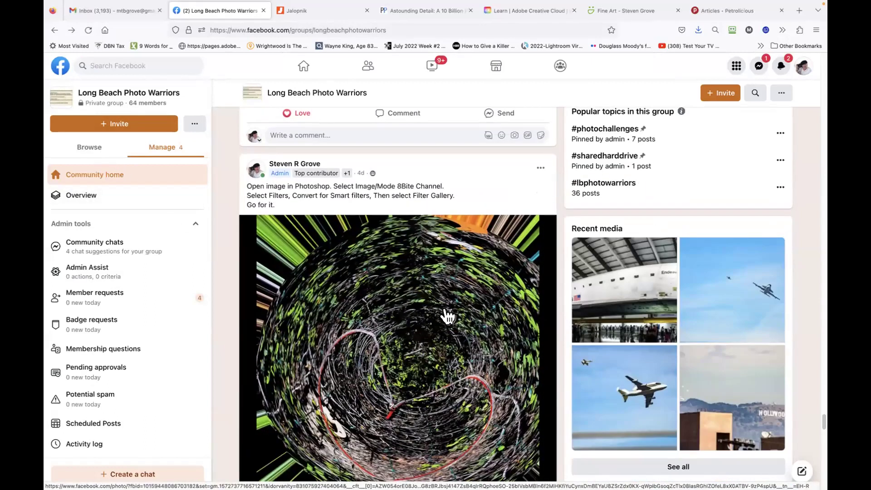
scroll(448, 318, down, 8)
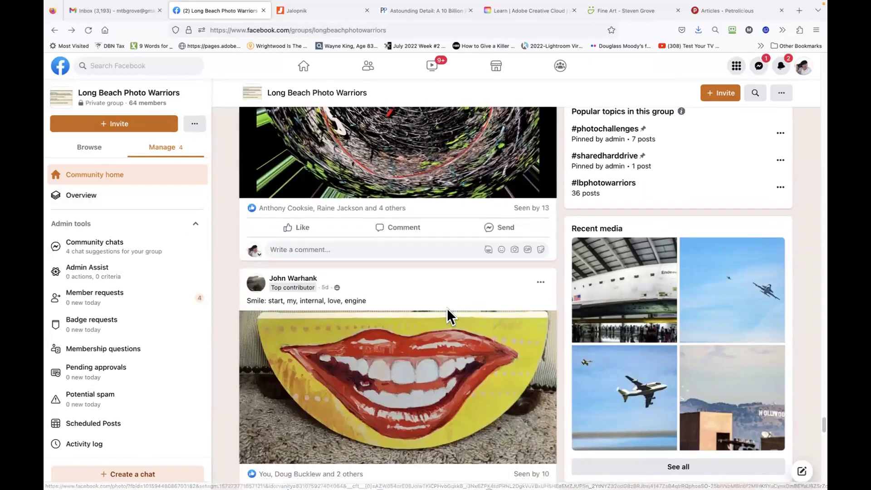
scroll(448, 318, down, 3)
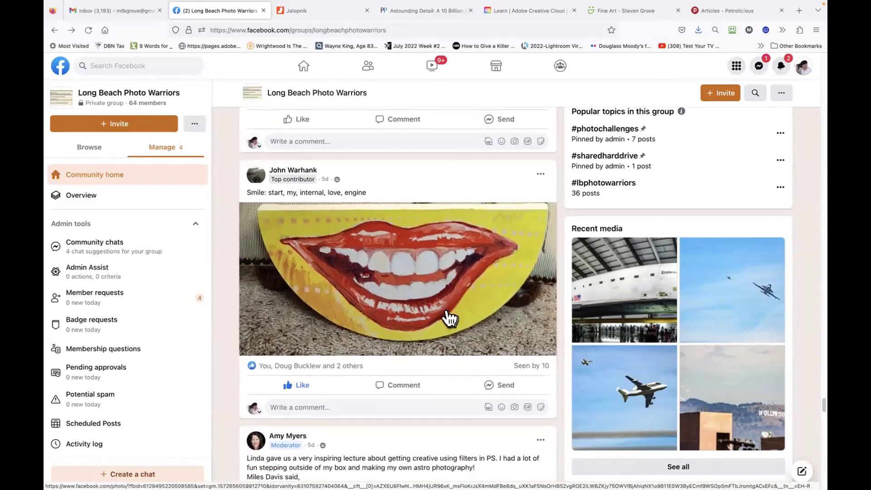
scroll(448, 316, down, 14)
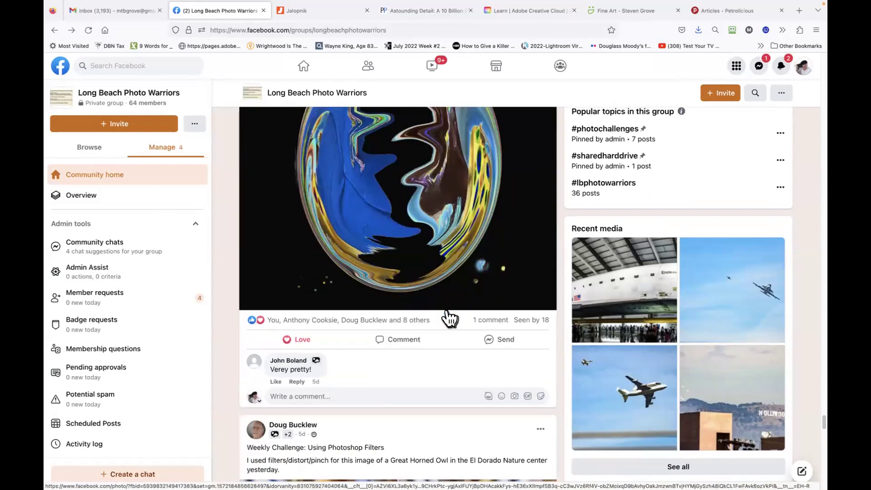
scroll(448, 308, down, 1)
scroll(448, 313, up, 5)
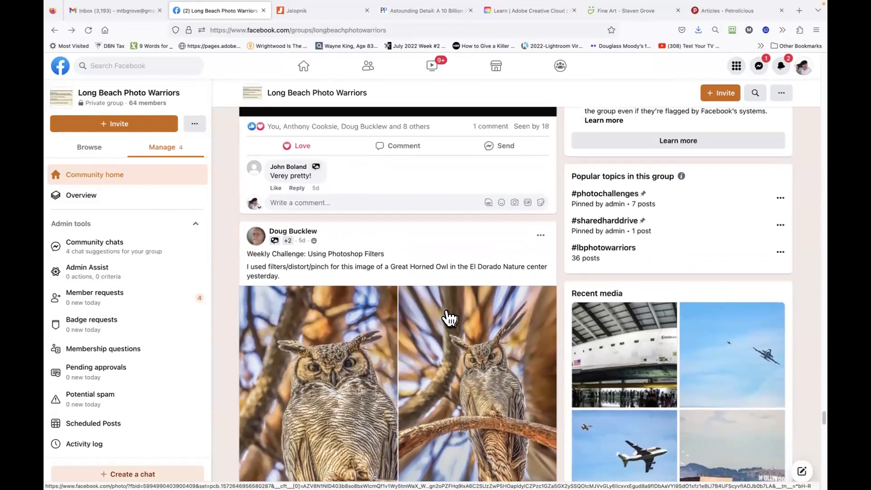
scroll(449, 318, up, 1)
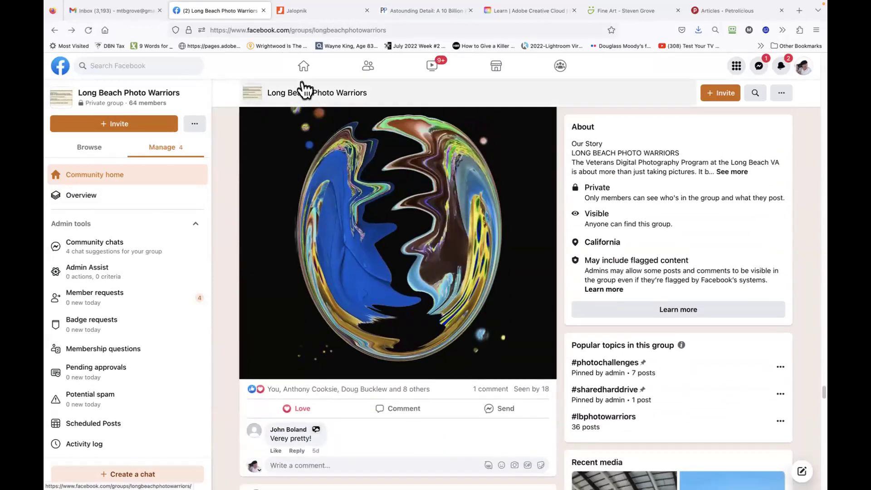